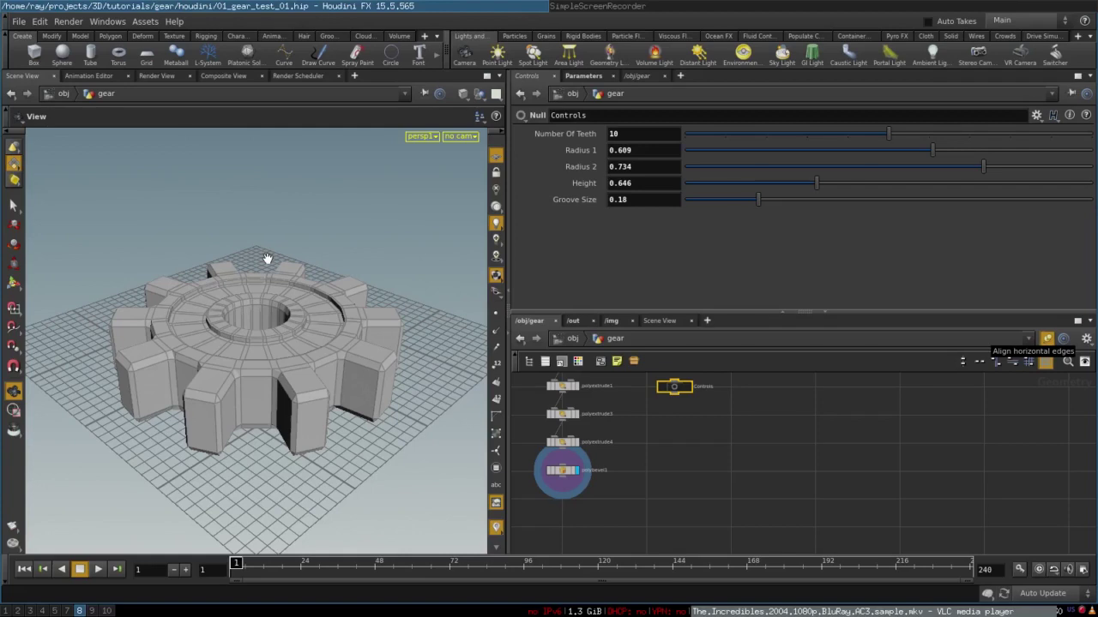
Adjust the finished gear's controls to Radius 1 0.503, Radius 2 0.624, Height 0.56 and Groove Size 0.221.
drag(295, 235, 314, 275)
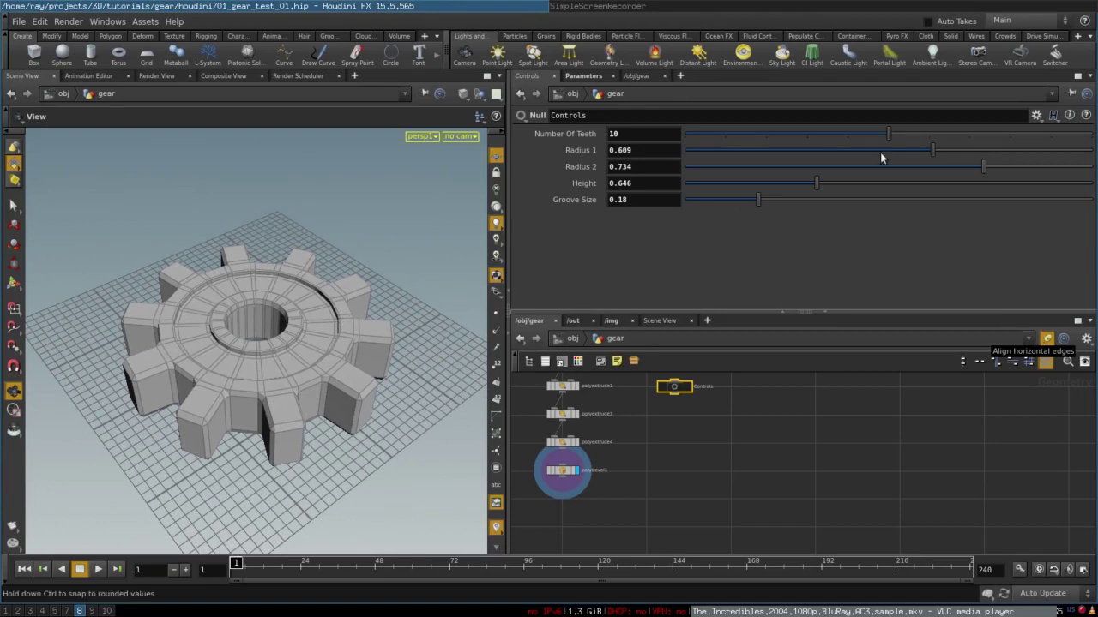
drag(859, 134, 943, 165)
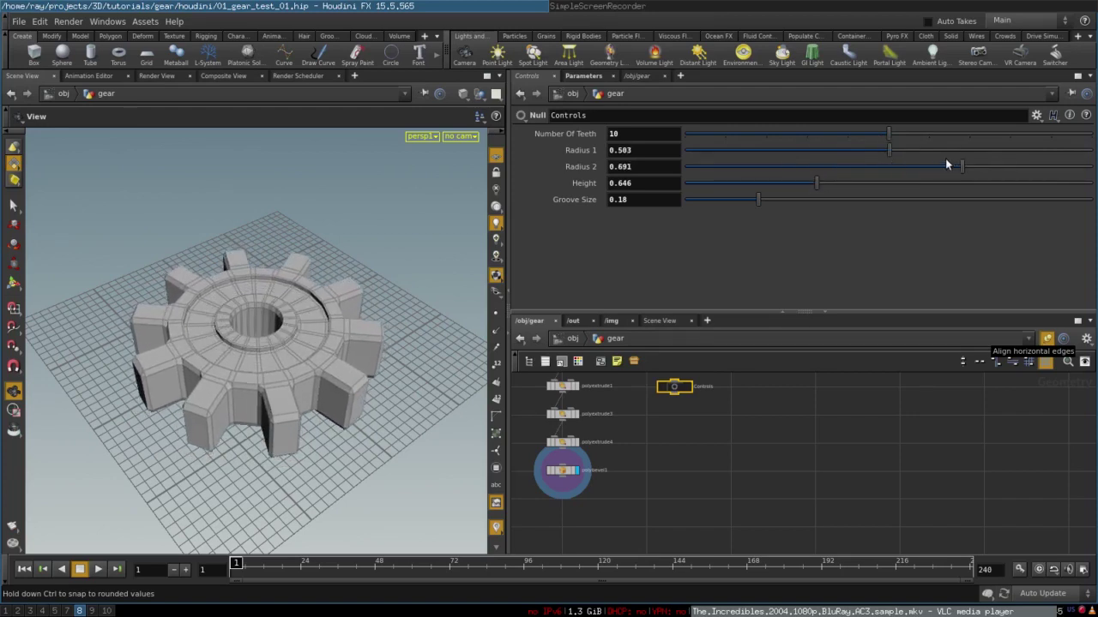
drag(815, 183, 774, 201)
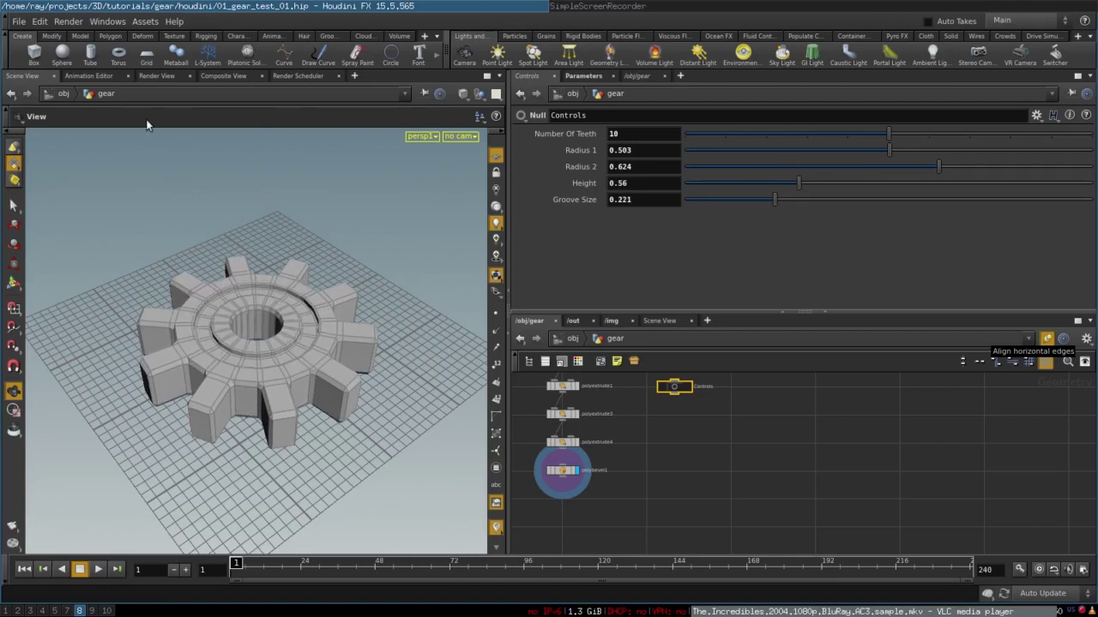
Start a new empty scene, discarding the changes to 01_gear_test_01.hip.
click(17, 21)
click(25, 35)
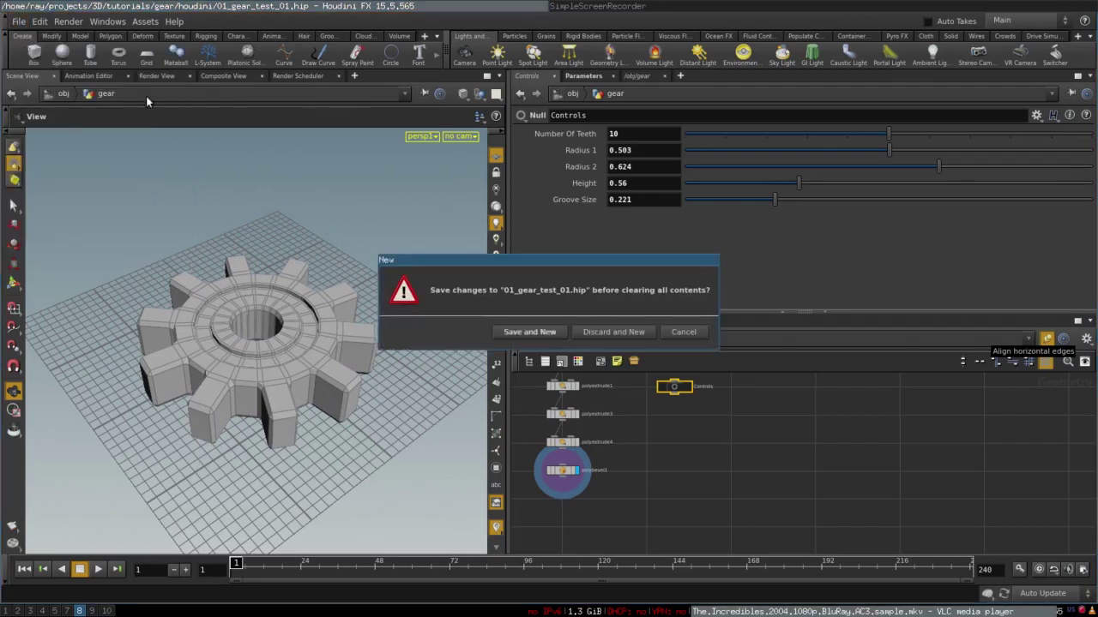
click(614, 331)
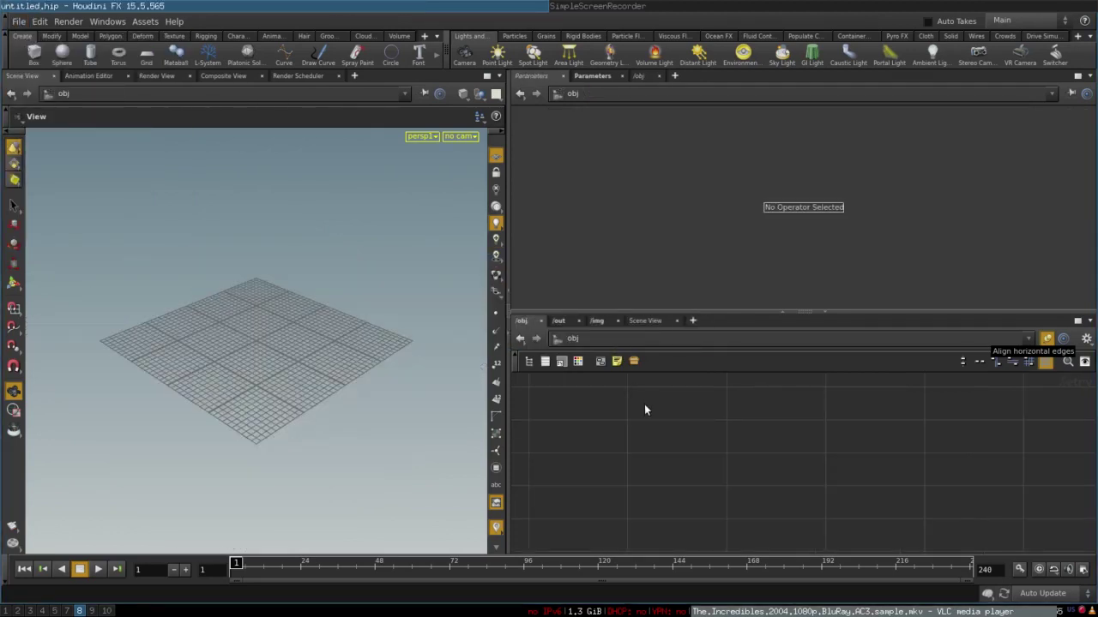
Add a Geometry object to the empty object network and position it on the grid.
key(Tab)
text(g)
key(Return)
click(644, 404)
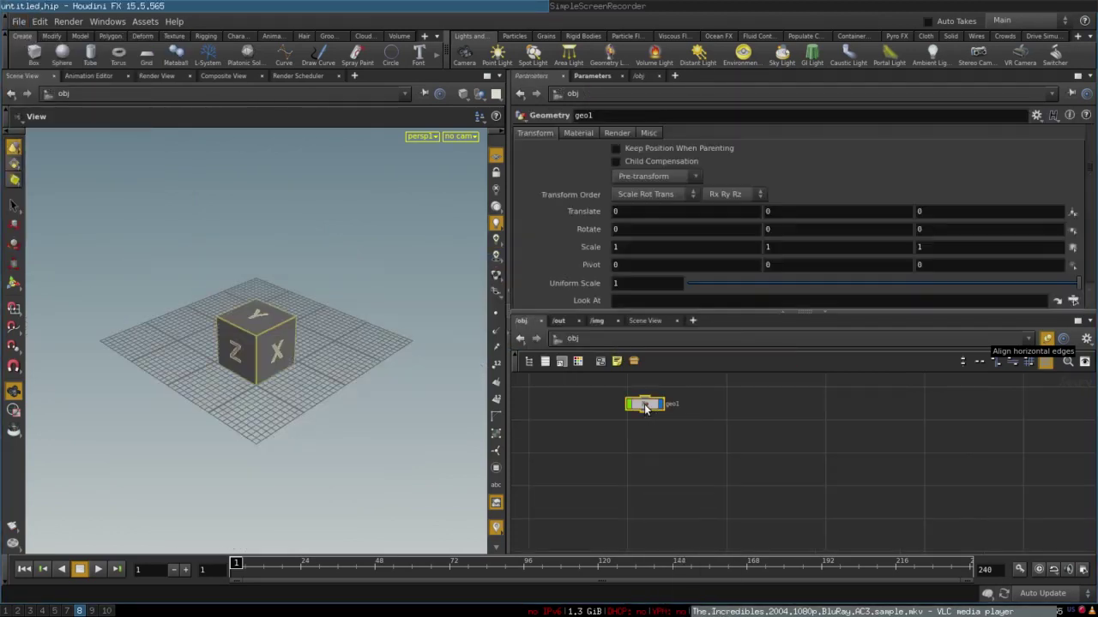
click(627, 422)
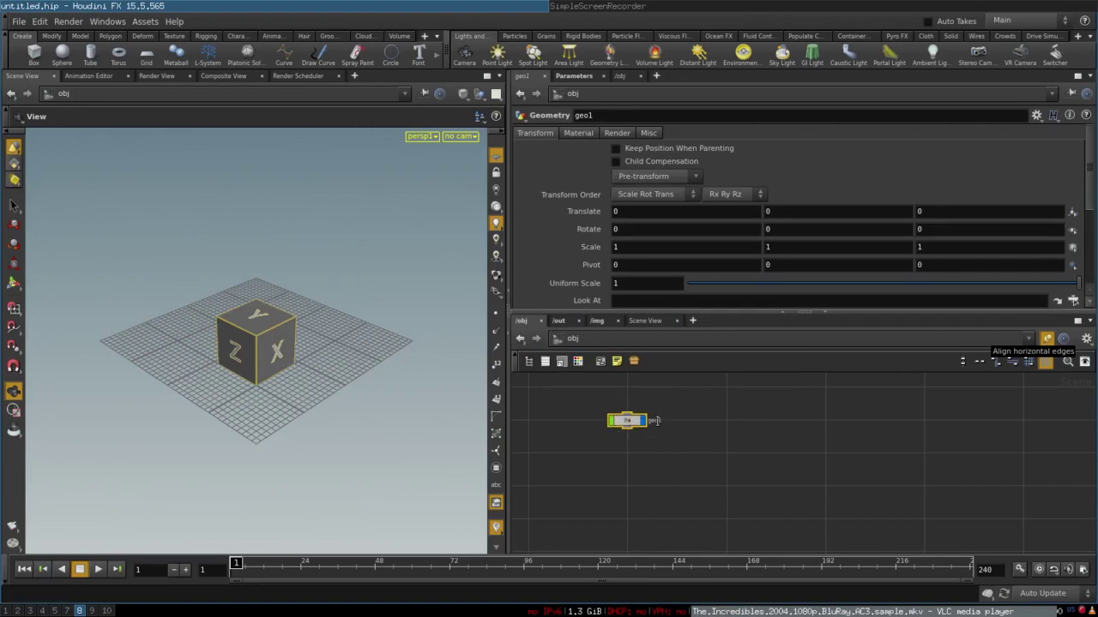
Rename the Geometry object as gear and go inside its network.
double_click(654, 420)
text(gear)
key(Return)
key(Return)
key(h)
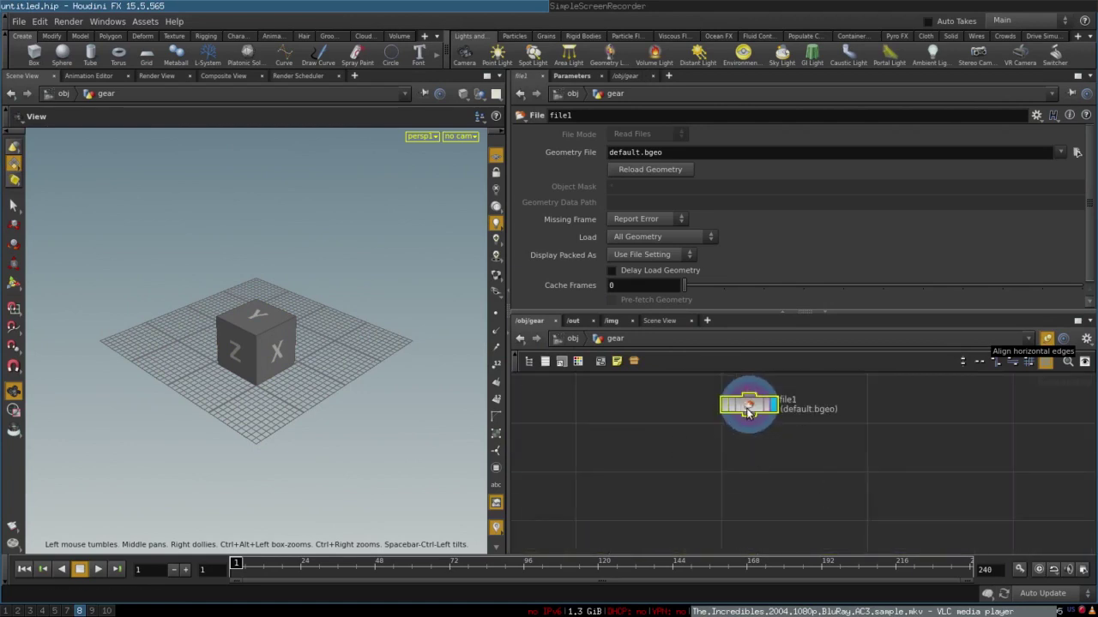
Replace the default File node with a Tube node and set the tube's primitive type to Polygon.
drag(746, 405, 718, 425)
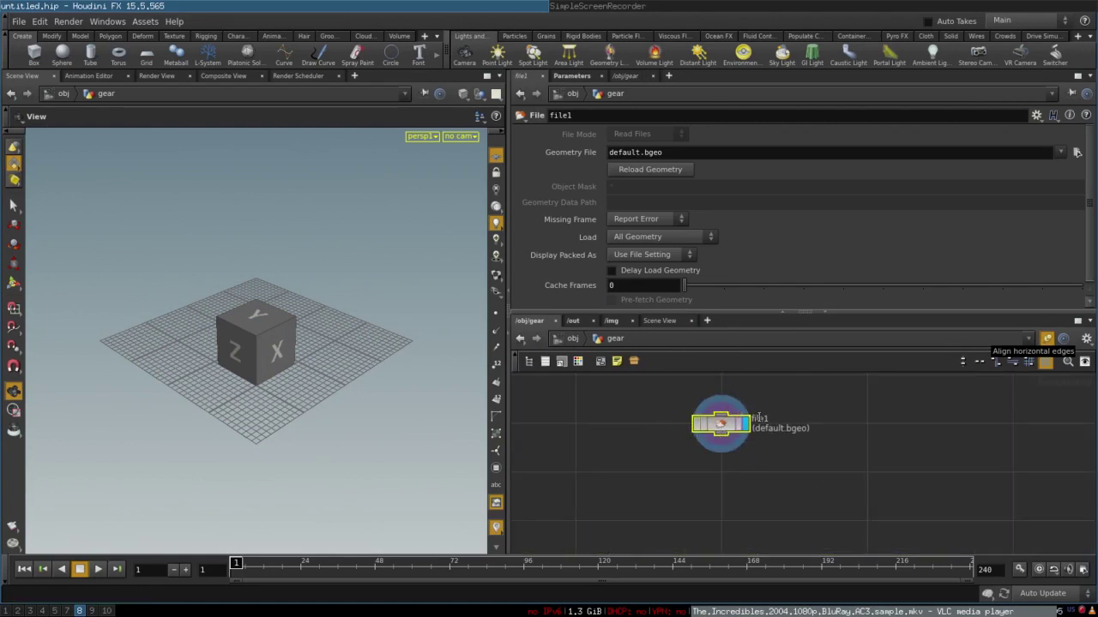
key(Delete)
key(Tab)
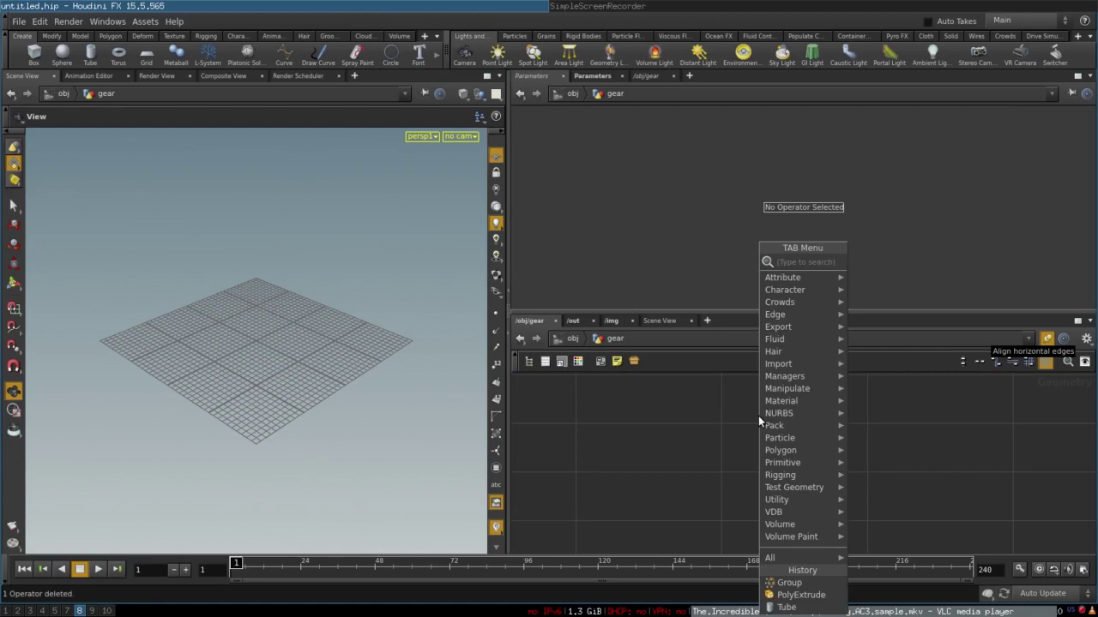
text(tub)
key(Return)
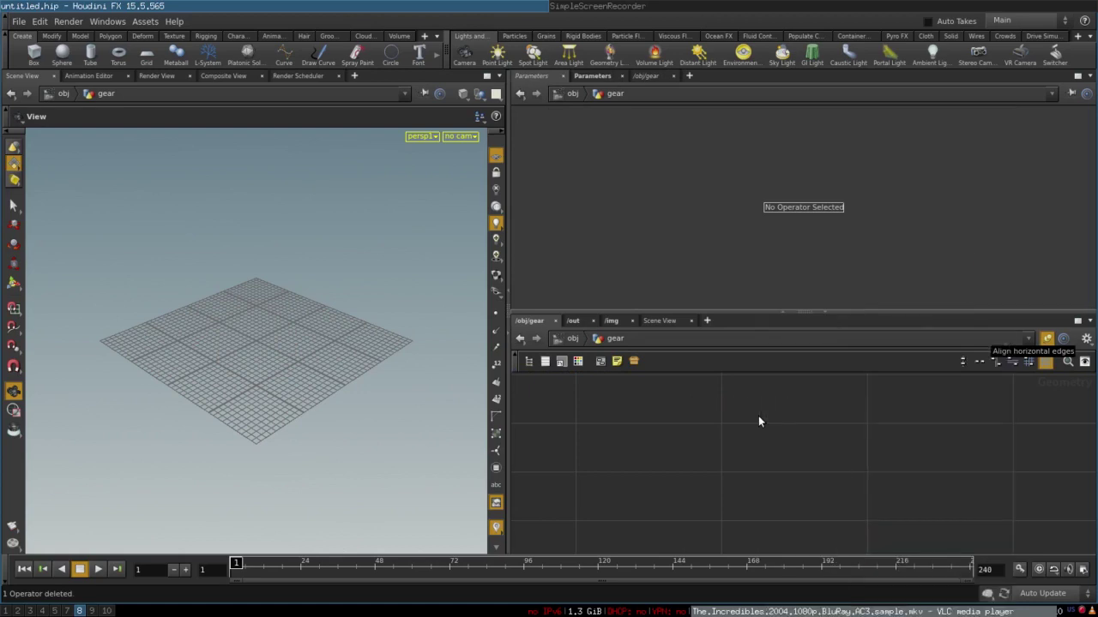
click(758, 416)
scroll(758, 416, up, 1)
drag(758, 416, 713, 425)
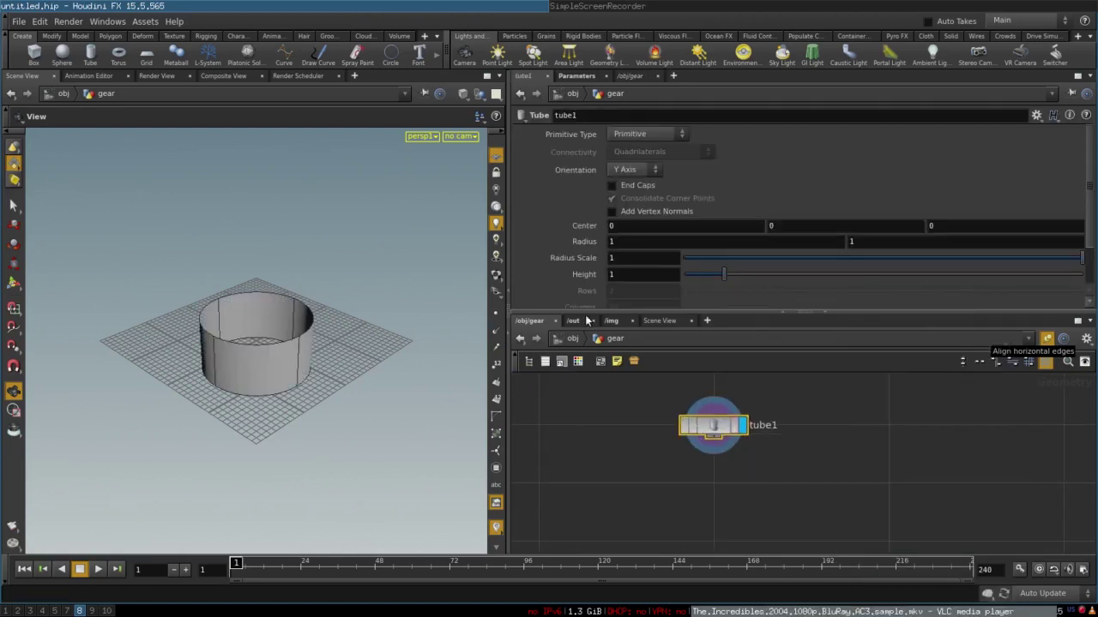
click(645, 134)
click(635, 151)
Add a PolyExtrude node below the tube, wire the tube's output into it and make it the displayed node.
middle_drag(661, 455, 636, 435)
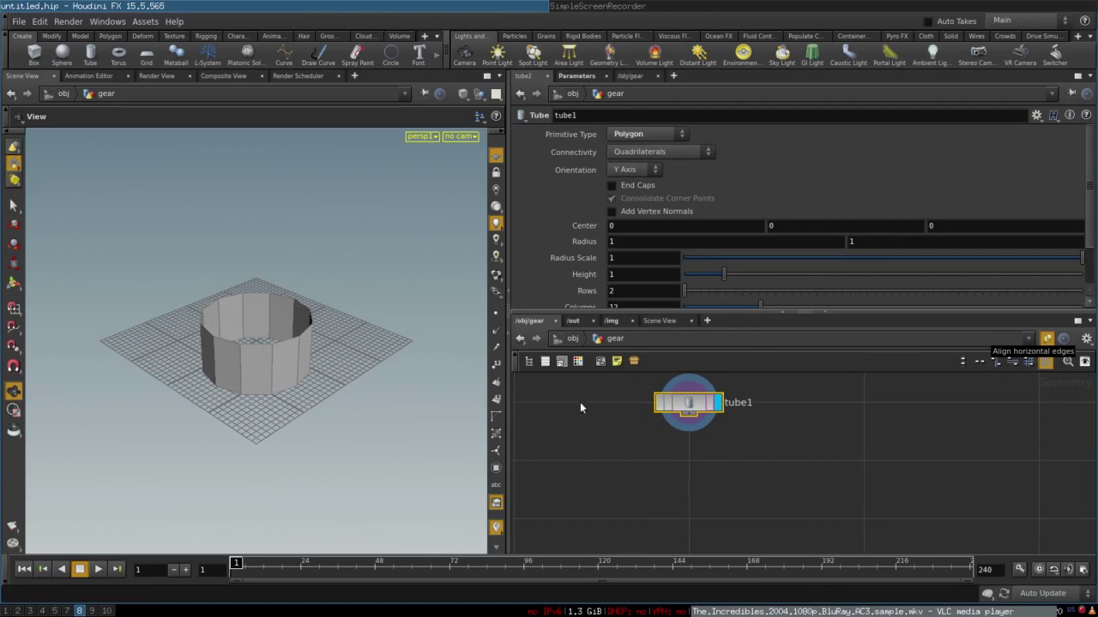
key(Tab)
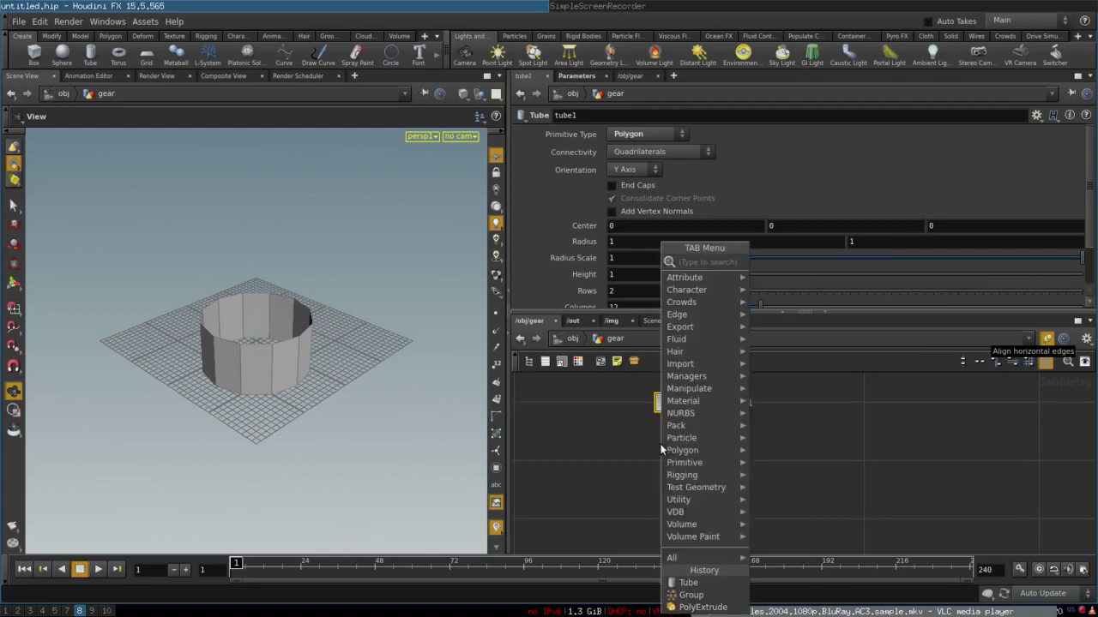
text(poly)
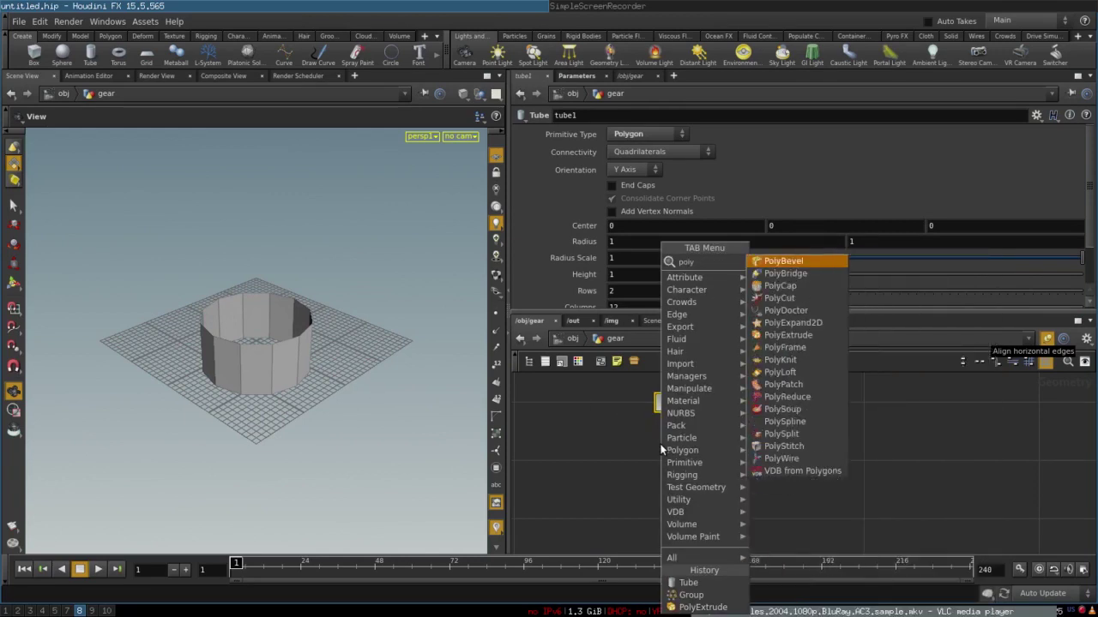
text(ex)
key(Return)
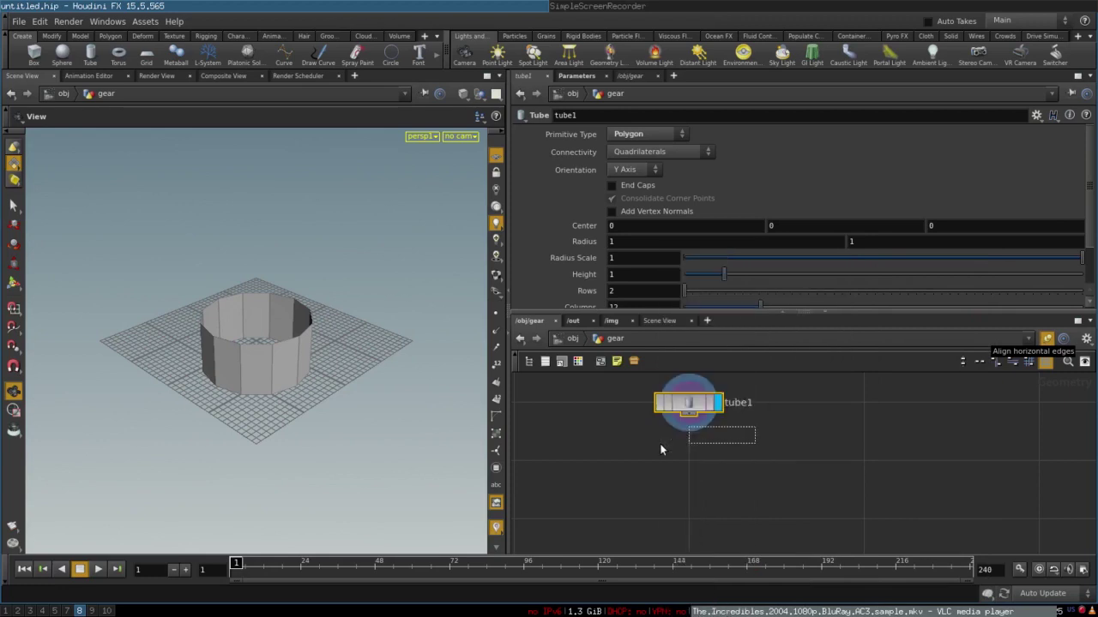
click(660, 442)
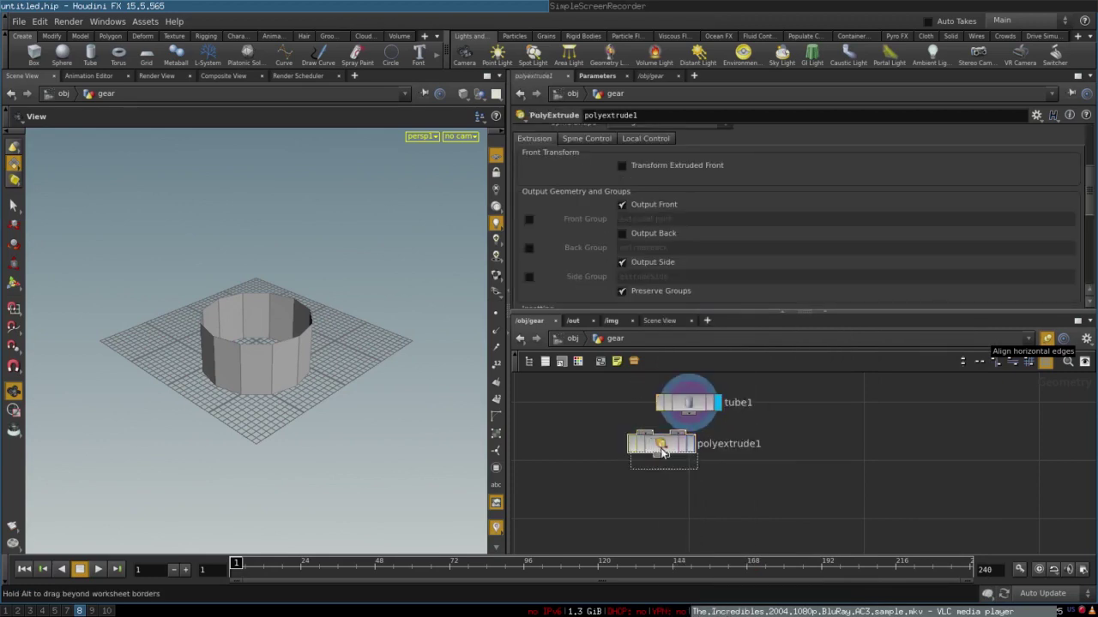
key(l)
drag(688, 418, 703, 465)
Set the PolyExtrude distance to 1 so the tube's faces extrude outward into a thick ring.
scroll(716, 250, up, 5)
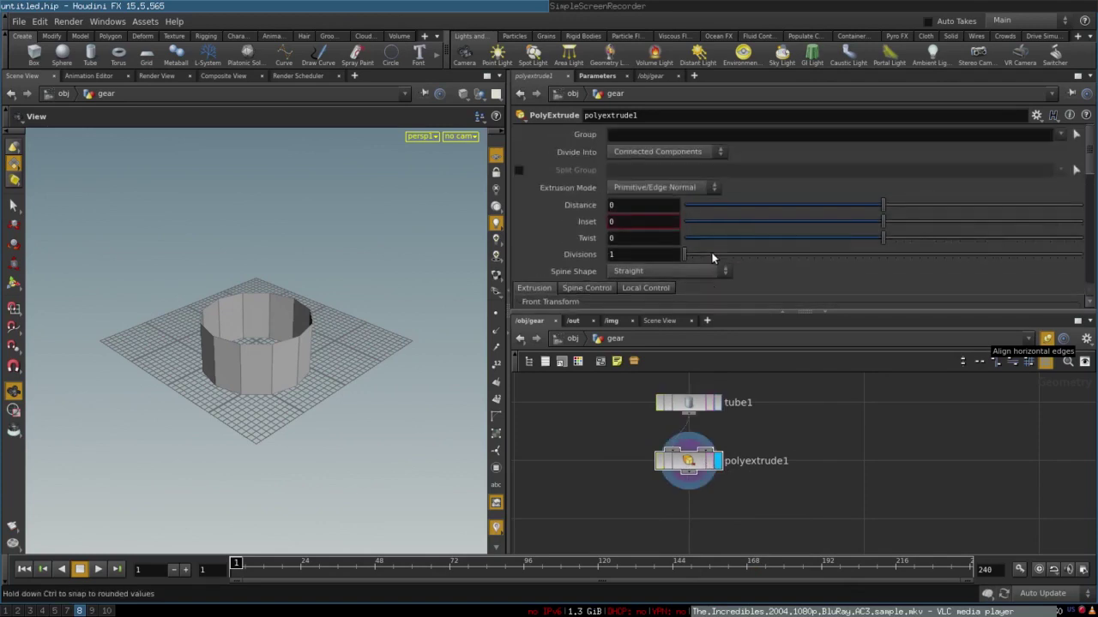
drag(883, 207, 1096, 248)
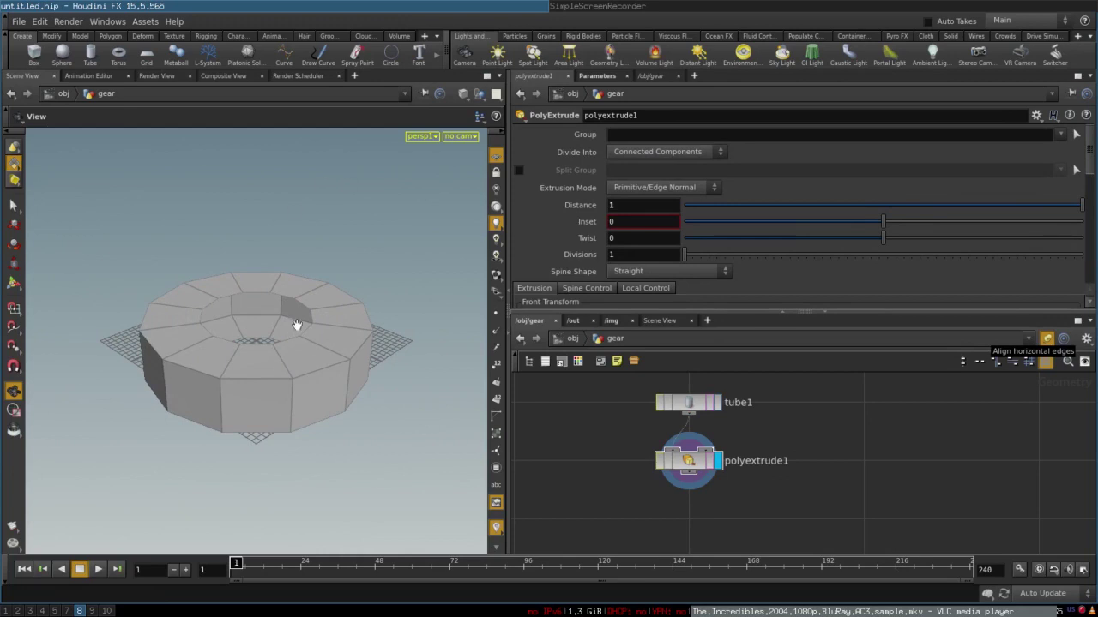
drag(296, 321, 152, 275)
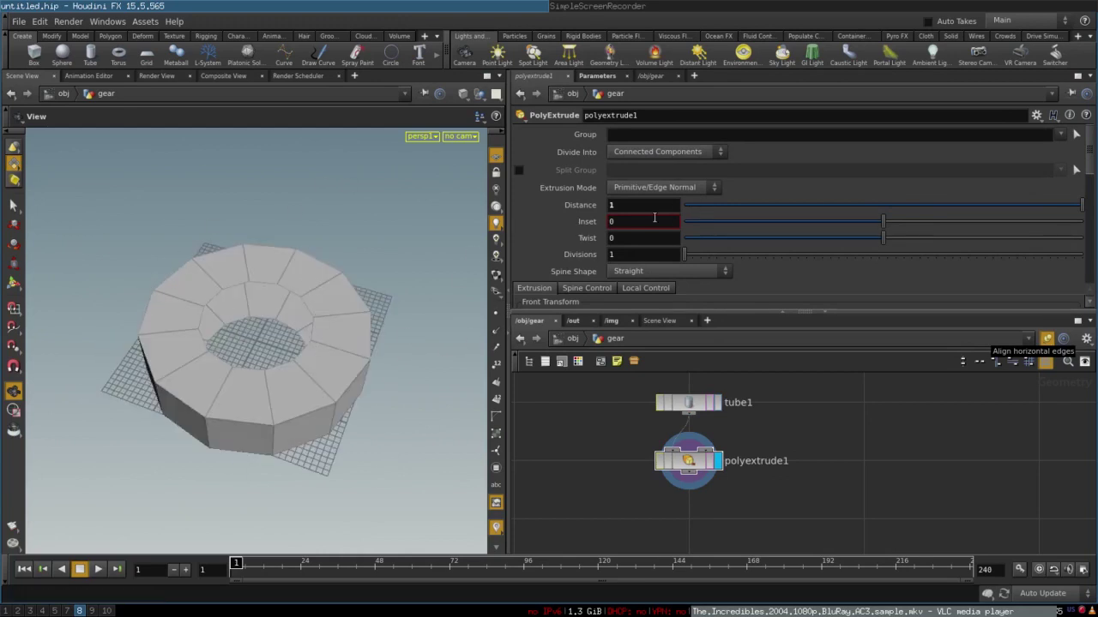
Enable Output Back on the PolyExtrude and turn on its Front Group extrudeFront and Side Group extrudeSide.
scroll(654, 218, down, 5)
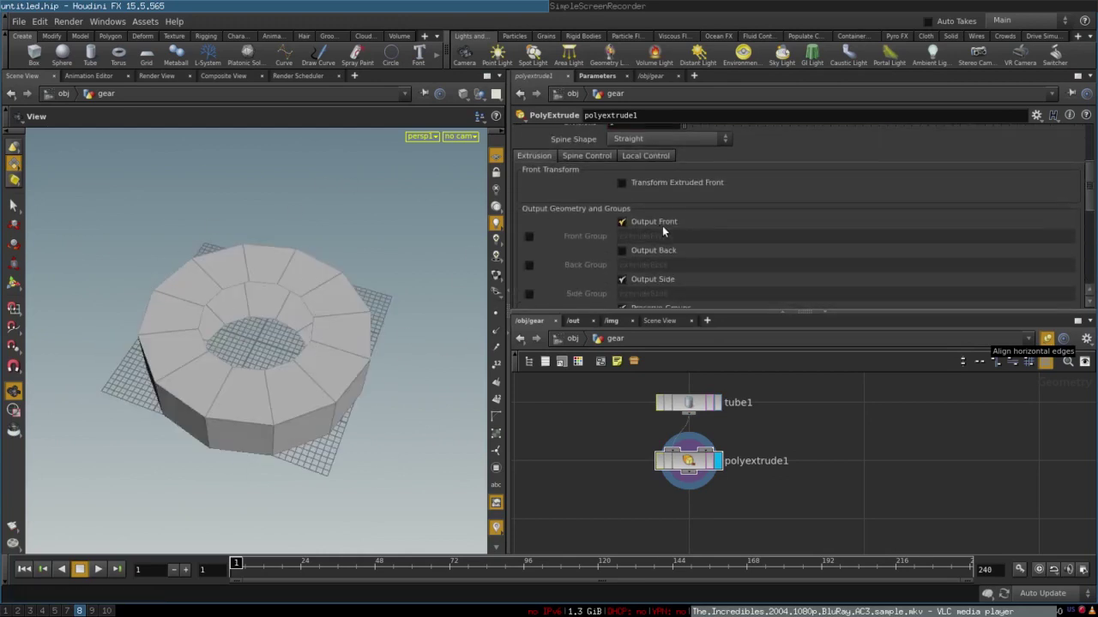
click(625, 251)
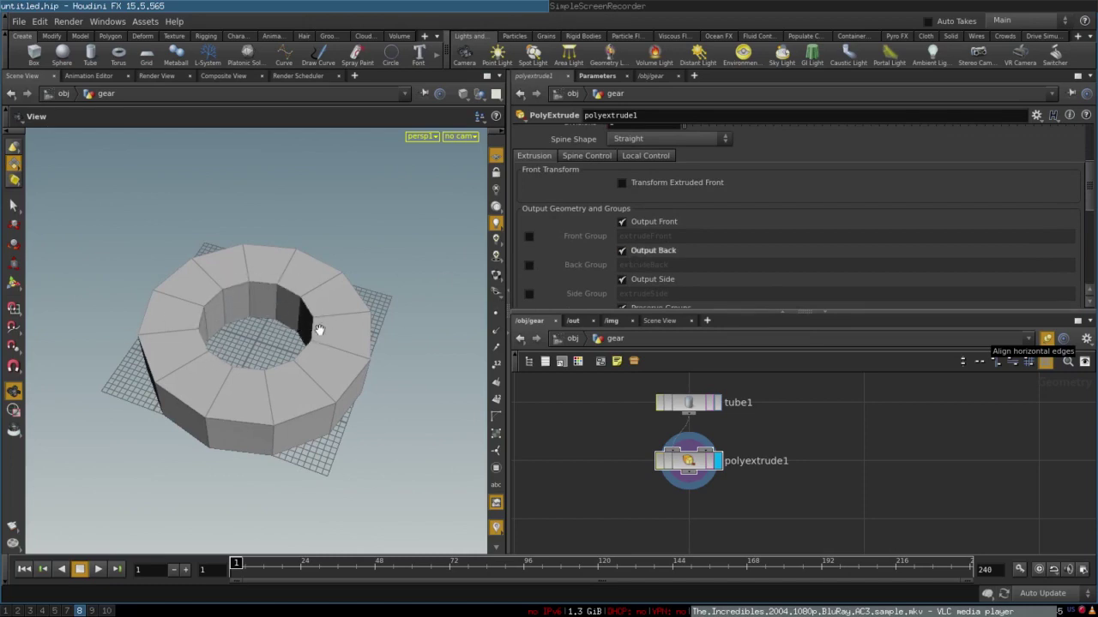
click(528, 238)
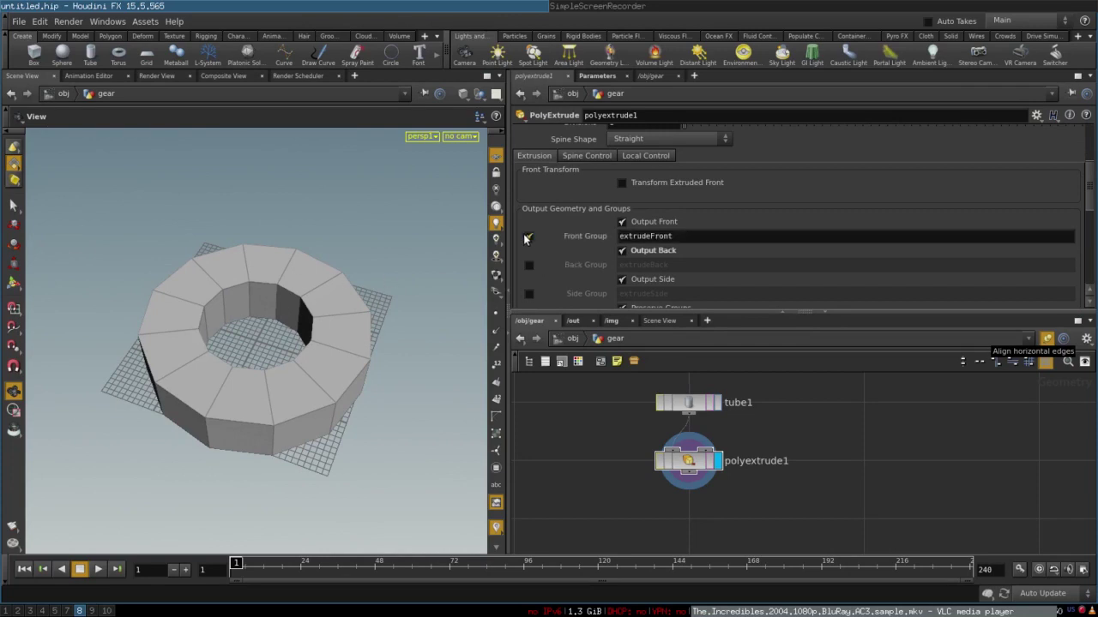
click(528, 295)
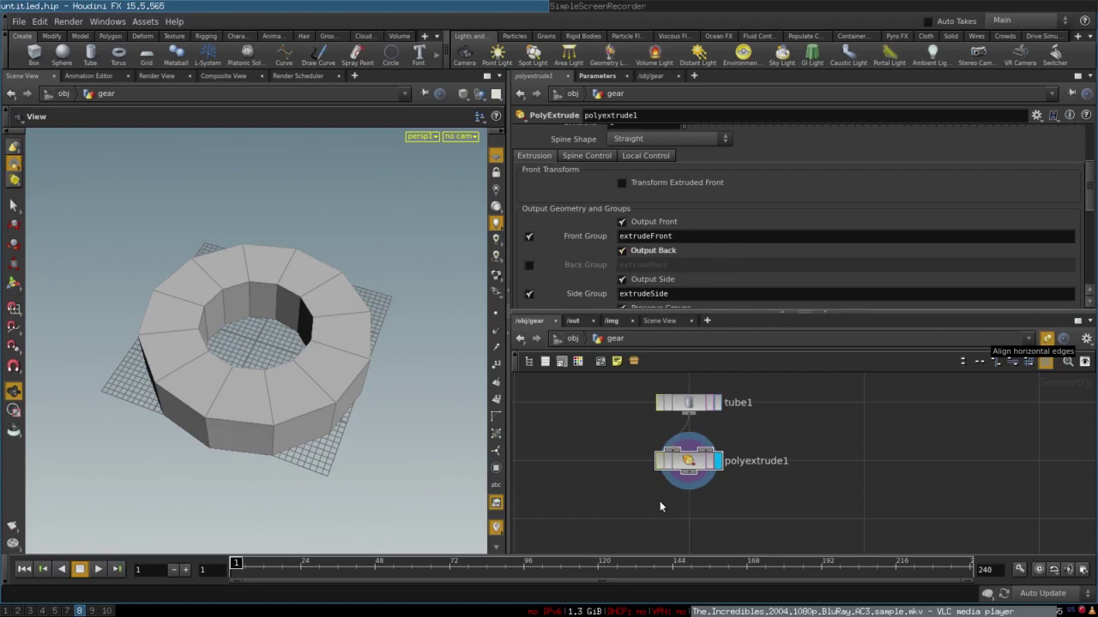
Add a Group node below the PolyExtrude, wire it to the extrusion's output and make it the displayed node.
drag(307, 395, 286, 352)
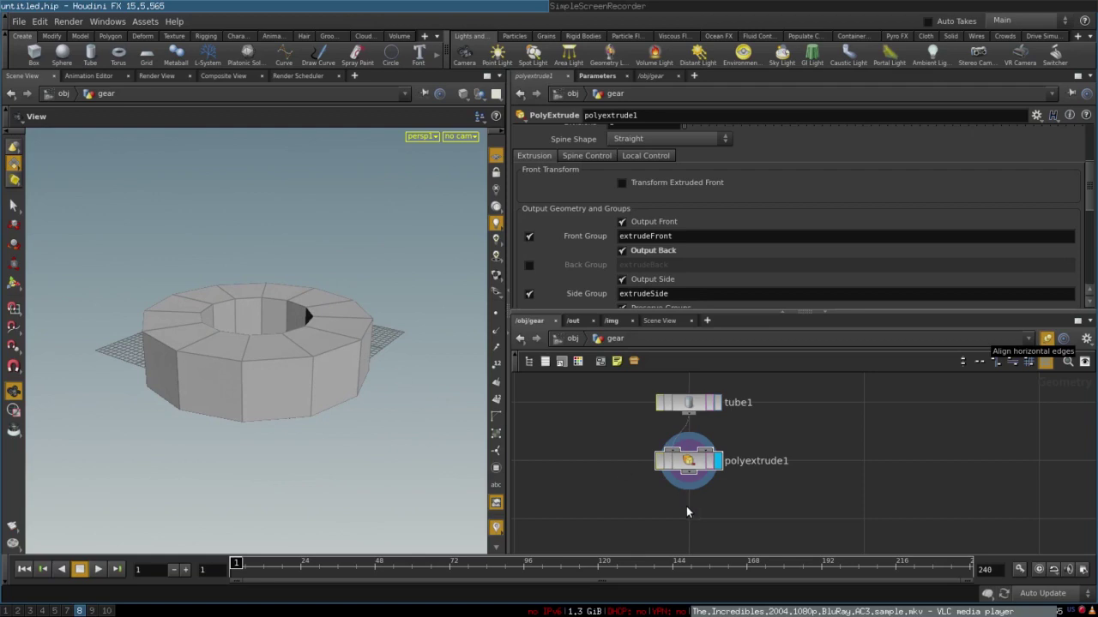
key(Tab)
text(gro)
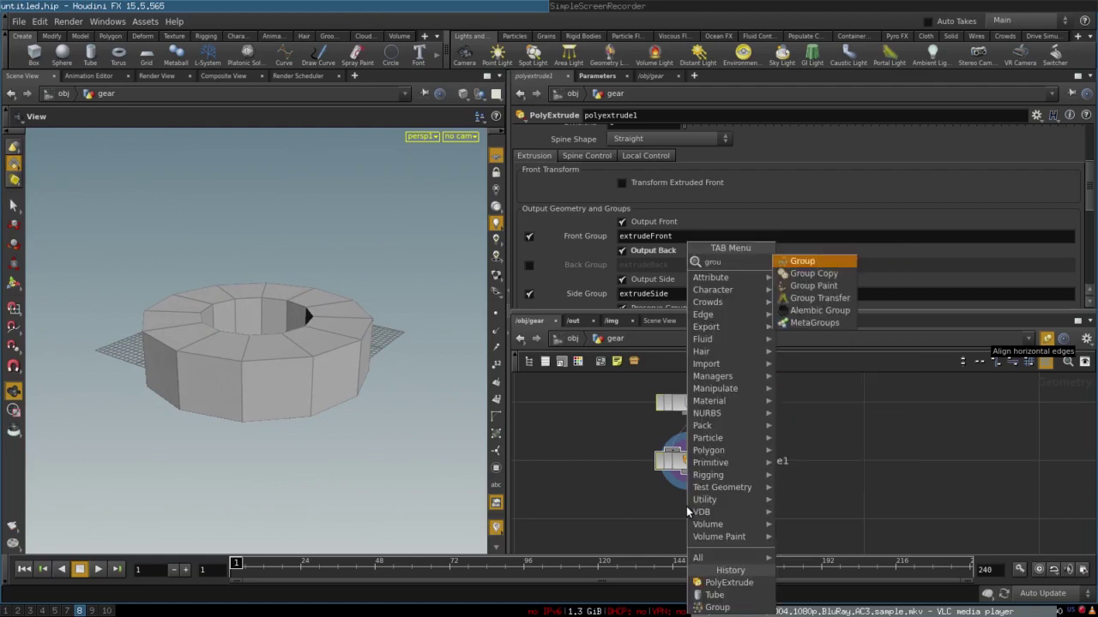
key(Return)
drag(686, 505, 688, 518)
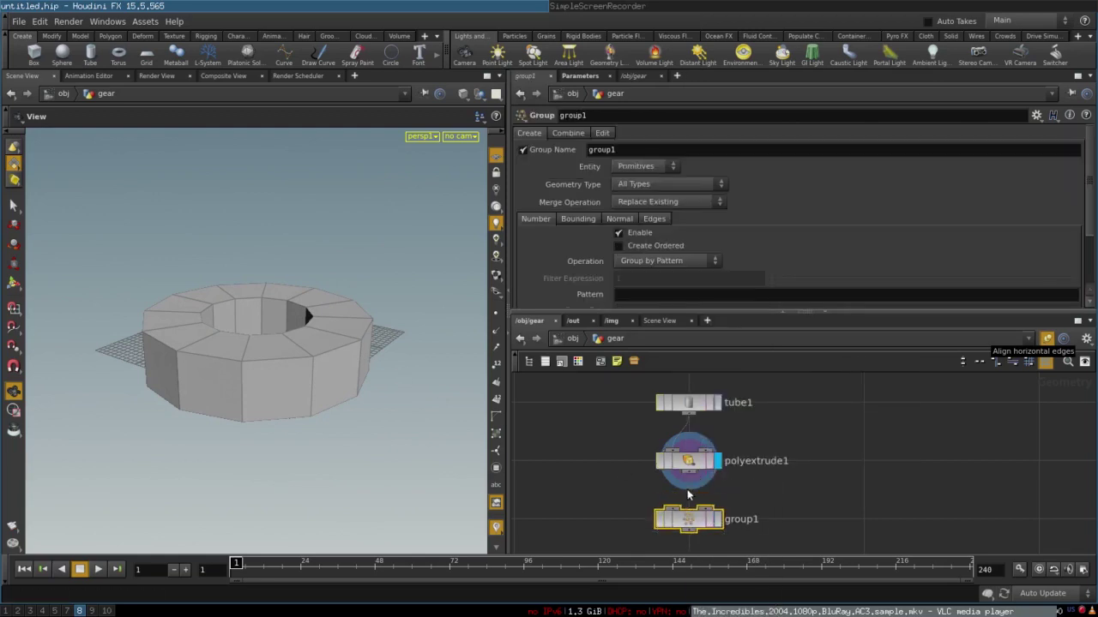
click(718, 520)
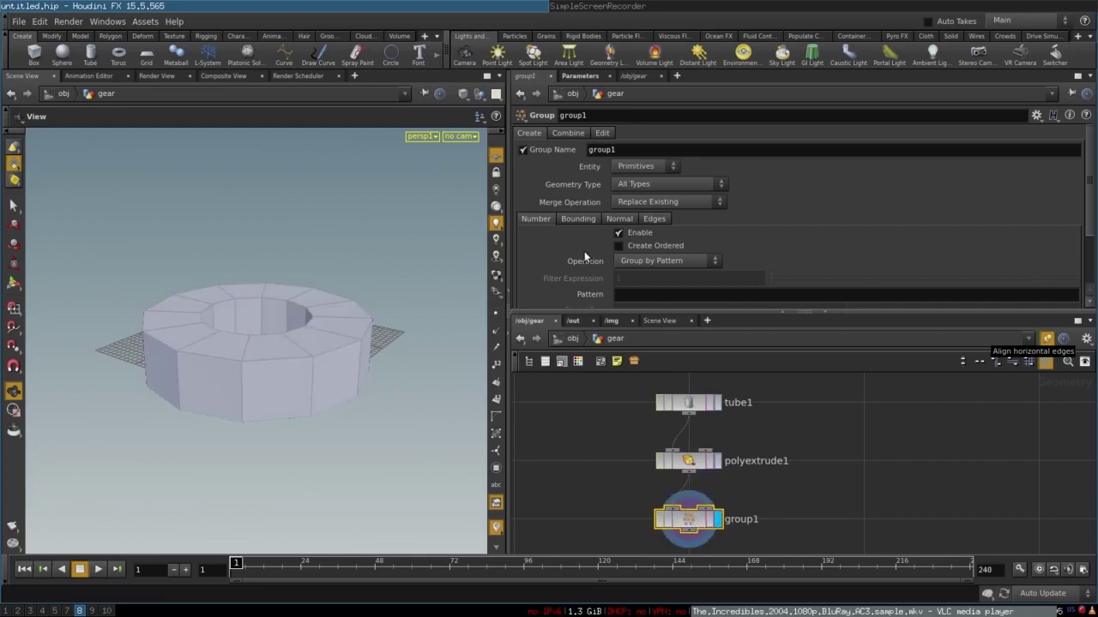
Set the Group node's operation to Group by Range to select alternating faces around the ring.
click(639, 261)
click(636, 283)
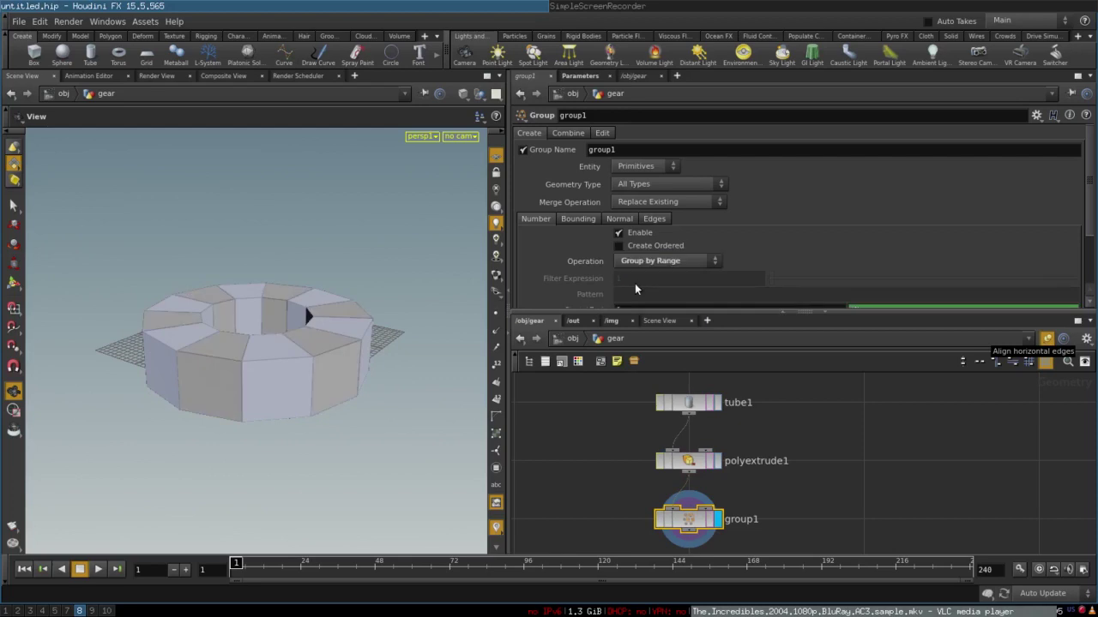
scroll(625, 262, down, 2)
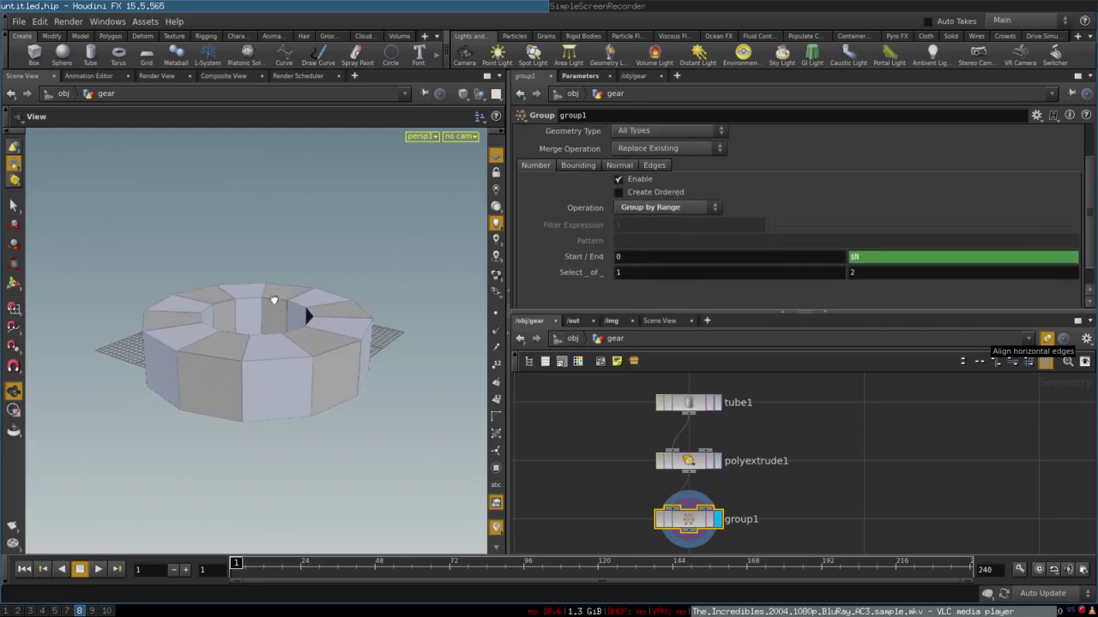
drag(277, 300, 269, 352)
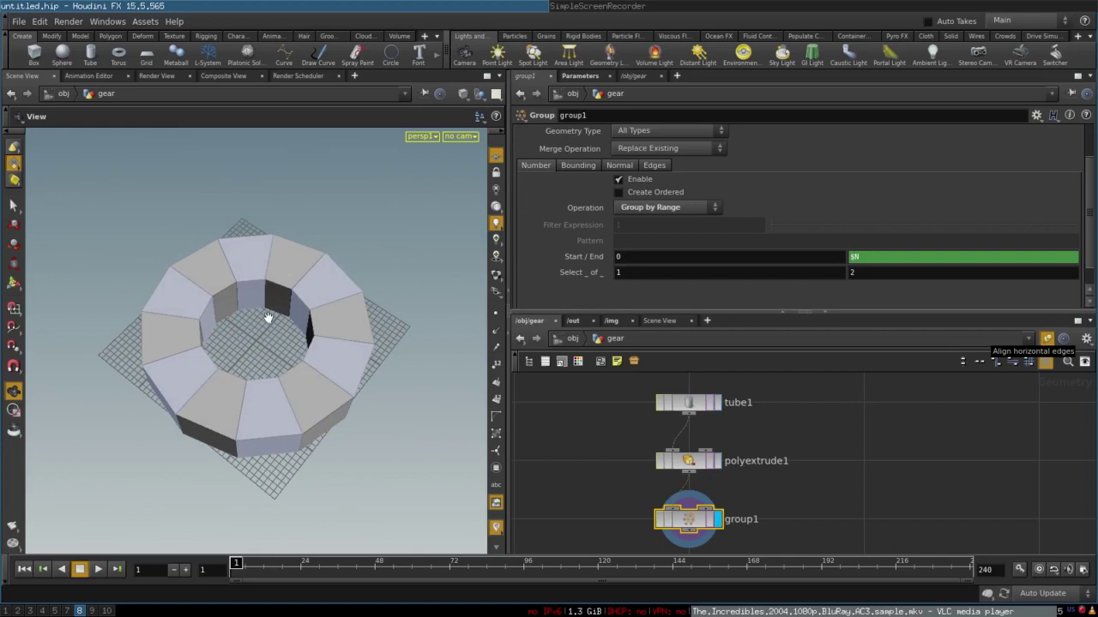
drag(267, 314, 265, 346)
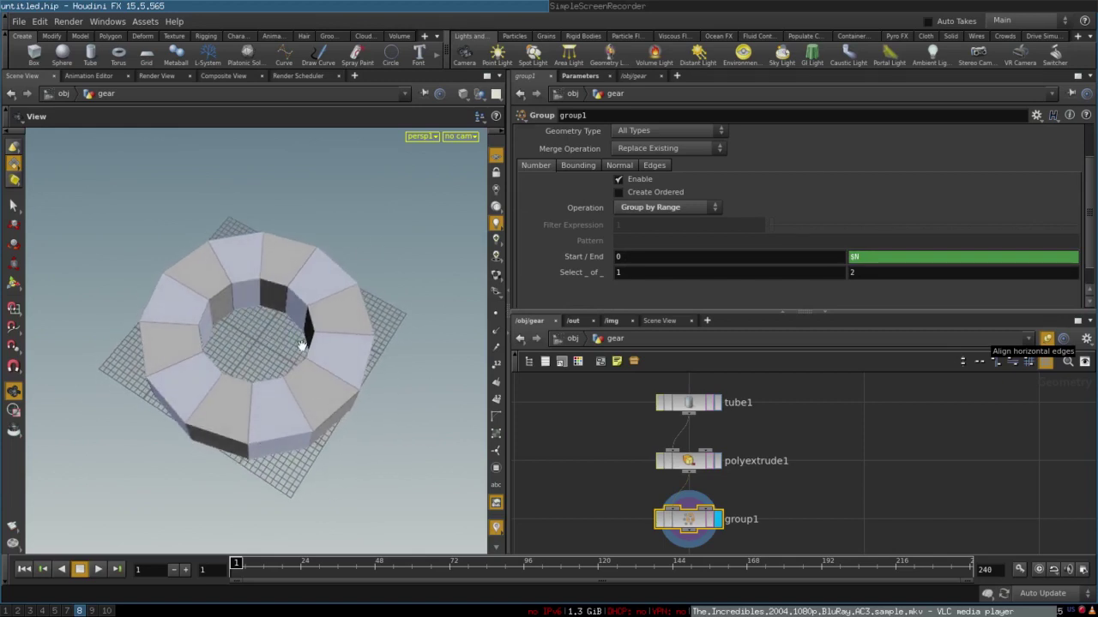
drag(277, 363, 314, 315)
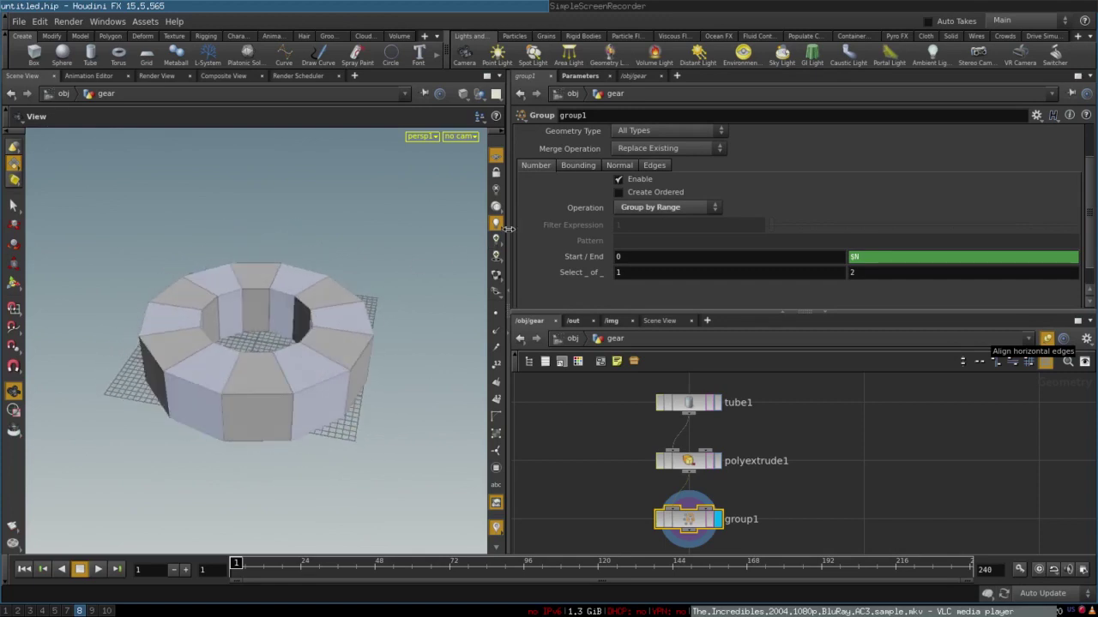
Name the group of alternating faces evenFaces.
scroll(544, 206, up, 2)
double_click(612, 149)
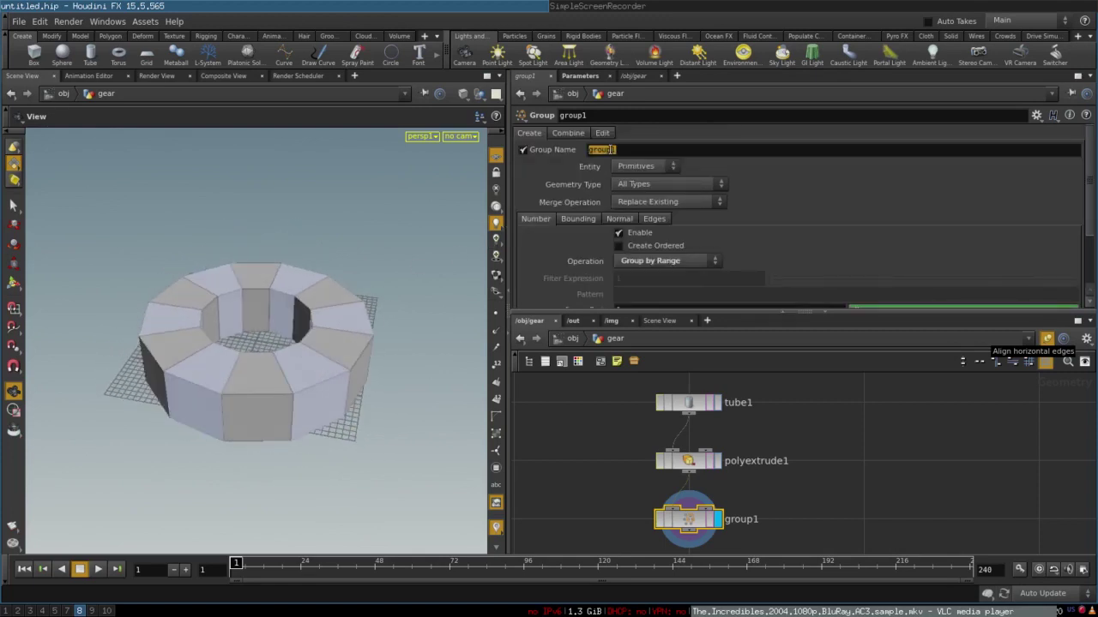
text(r)
key(Return)
mouse_move(298, 292)
mouse_down()
mouse_move(294, 252)
mouse_move(294, 277)
mouse_up()
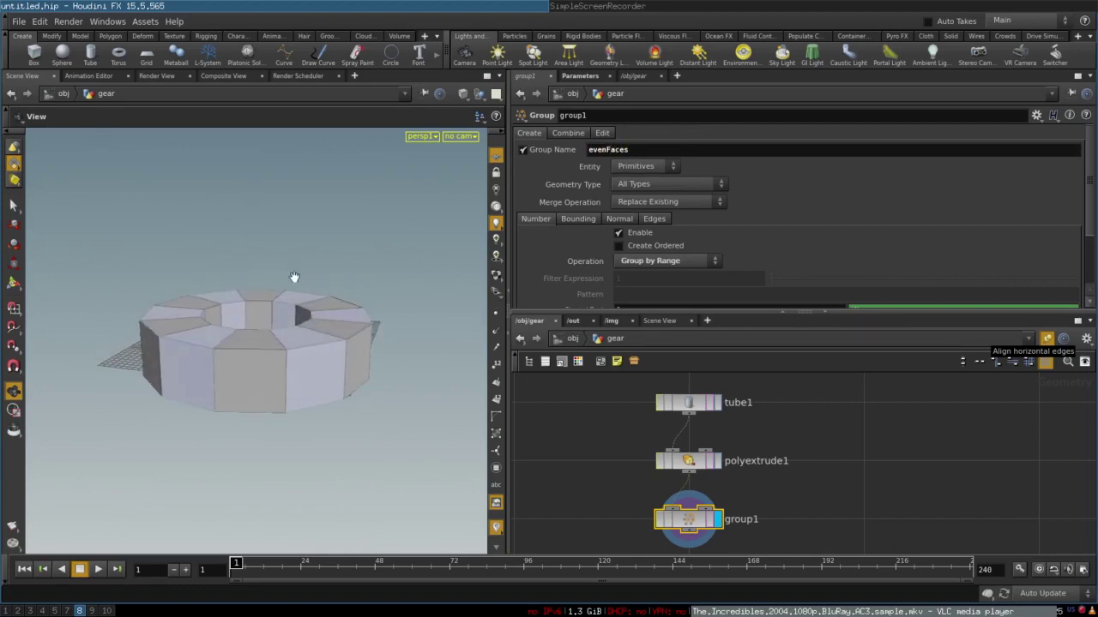
Define a combined group toExtrude on the Group node, using extrudeFront as its first operand.
mouse_move(158, 385)
mouse_down()
mouse_move(265, 385)
mouse_move(152, 370)
mouse_move(174, 375)
mouse_up()
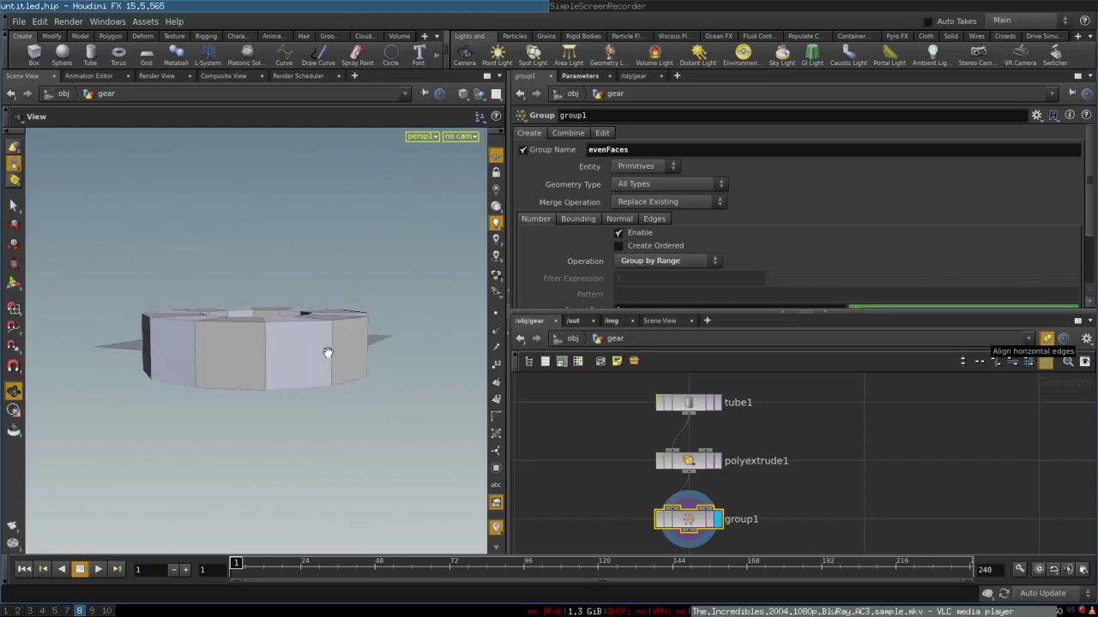
drag(296, 343, 328, 380)
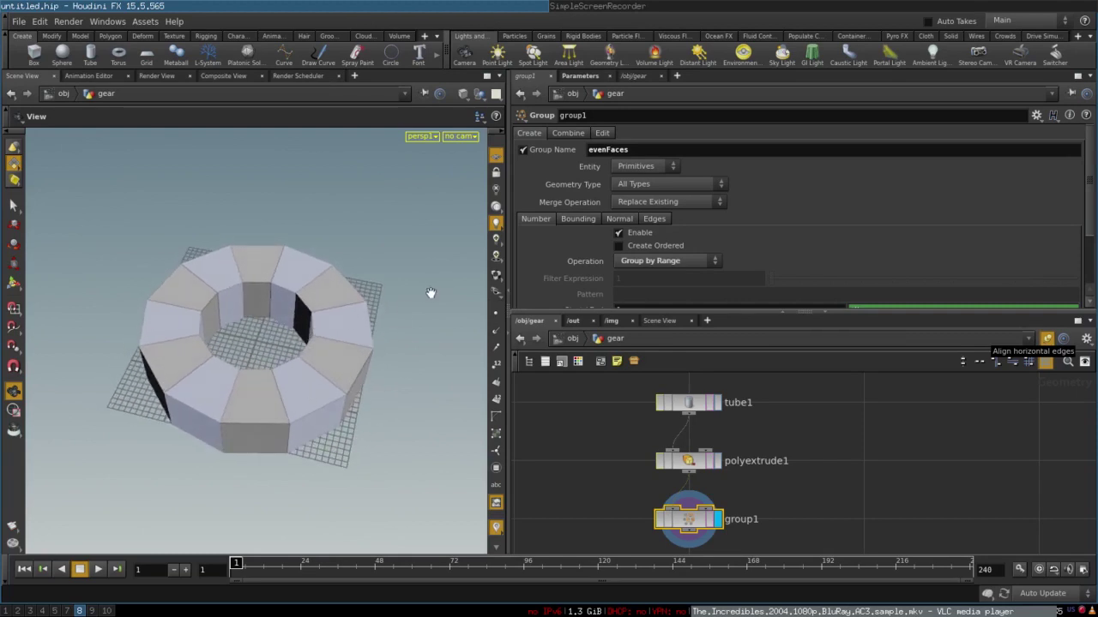
click(567, 133)
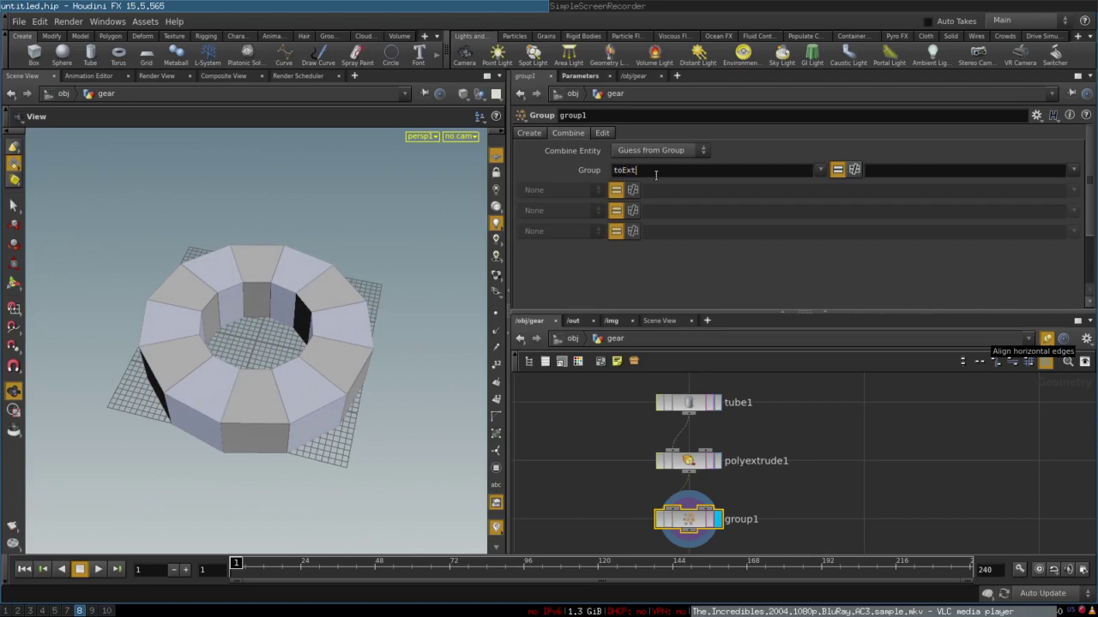
key(Return)
click(1073, 170)
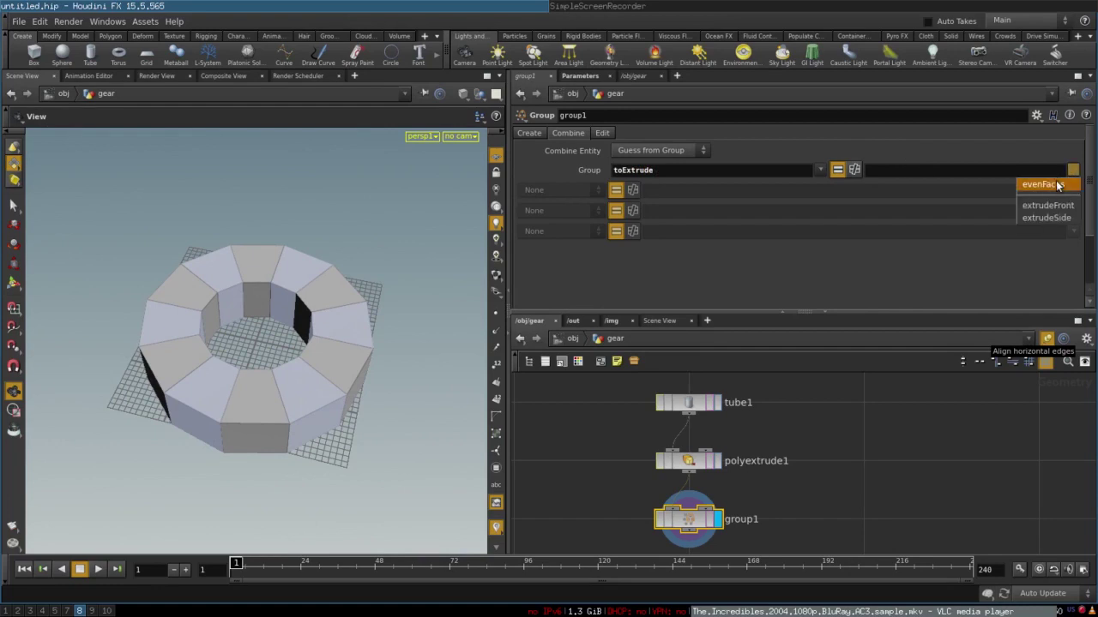
click(1039, 205)
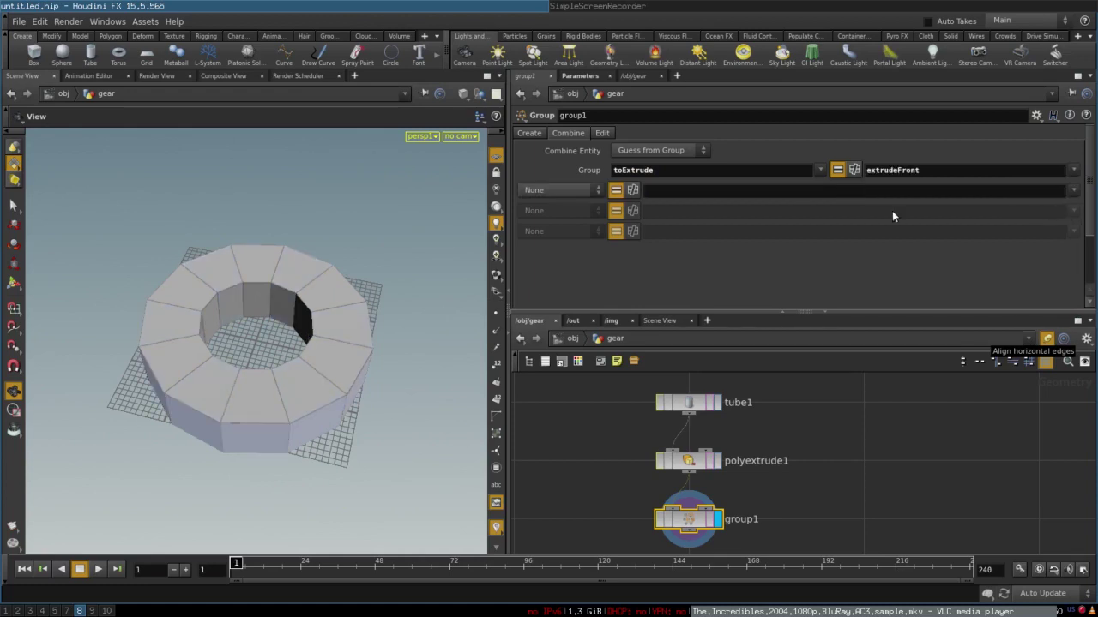
Intersect the toExtrude combination with the evenFaces group using Intersect (And).
click(1073, 191)
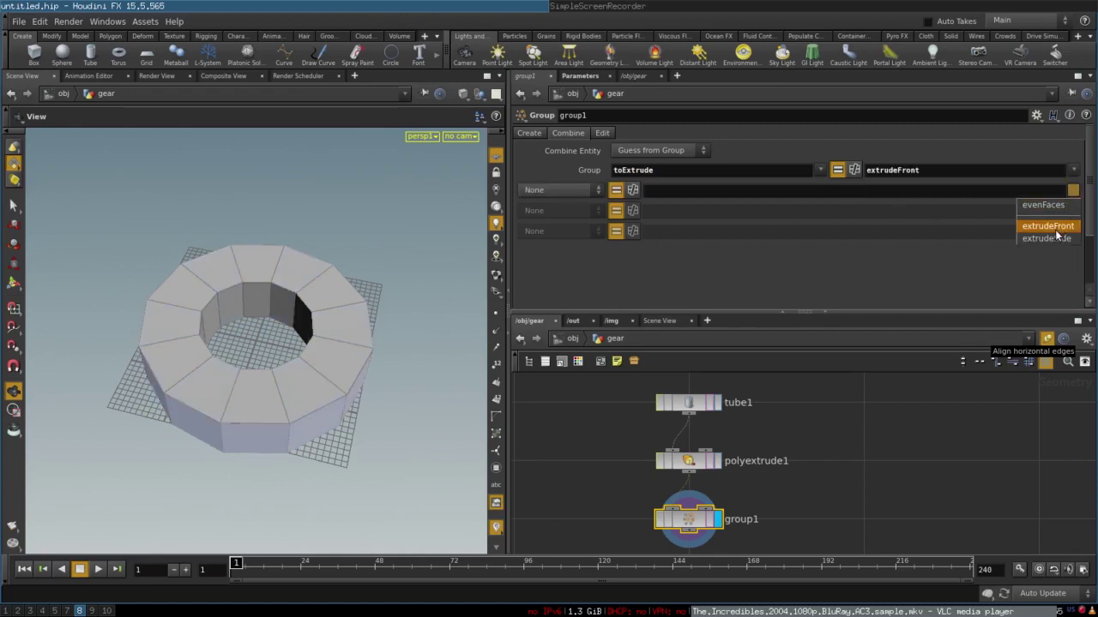
click(1023, 205)
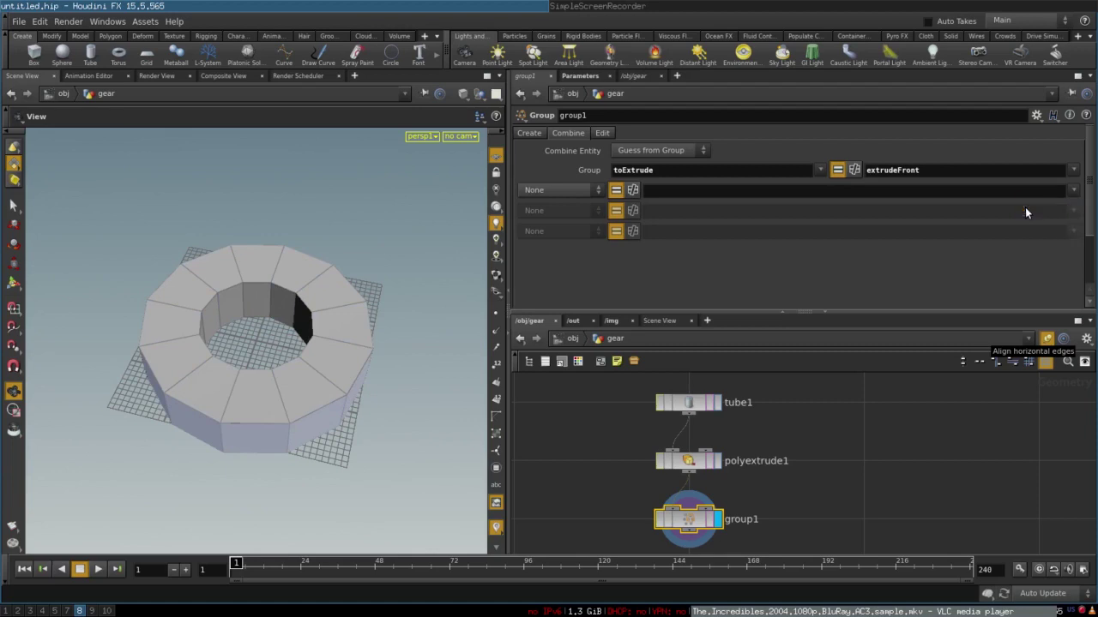
click(566, 189)
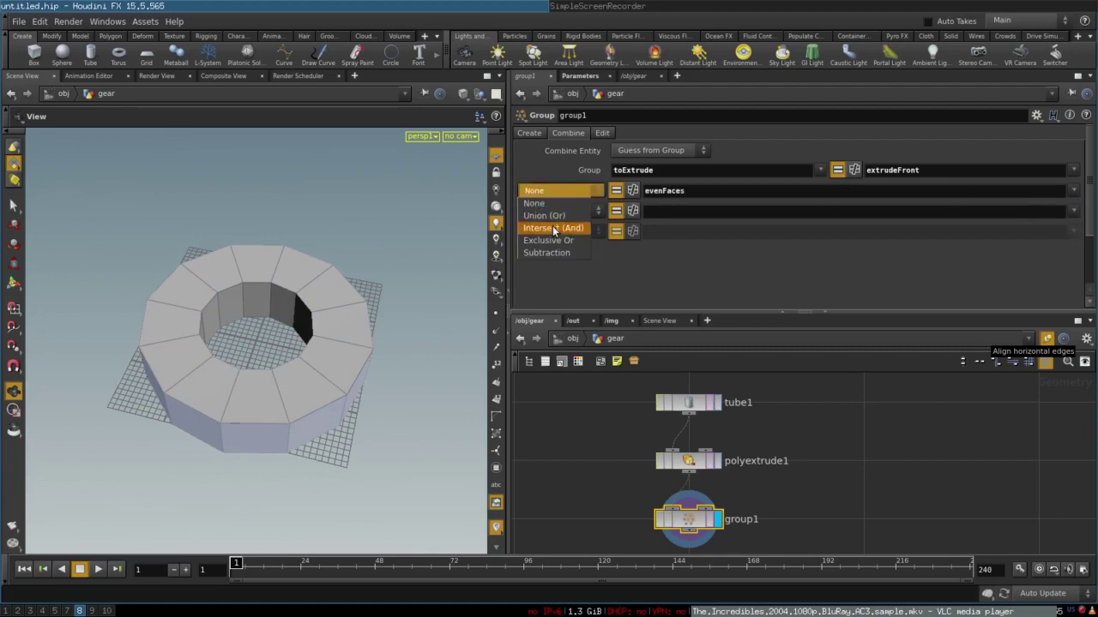
click(551, 228)
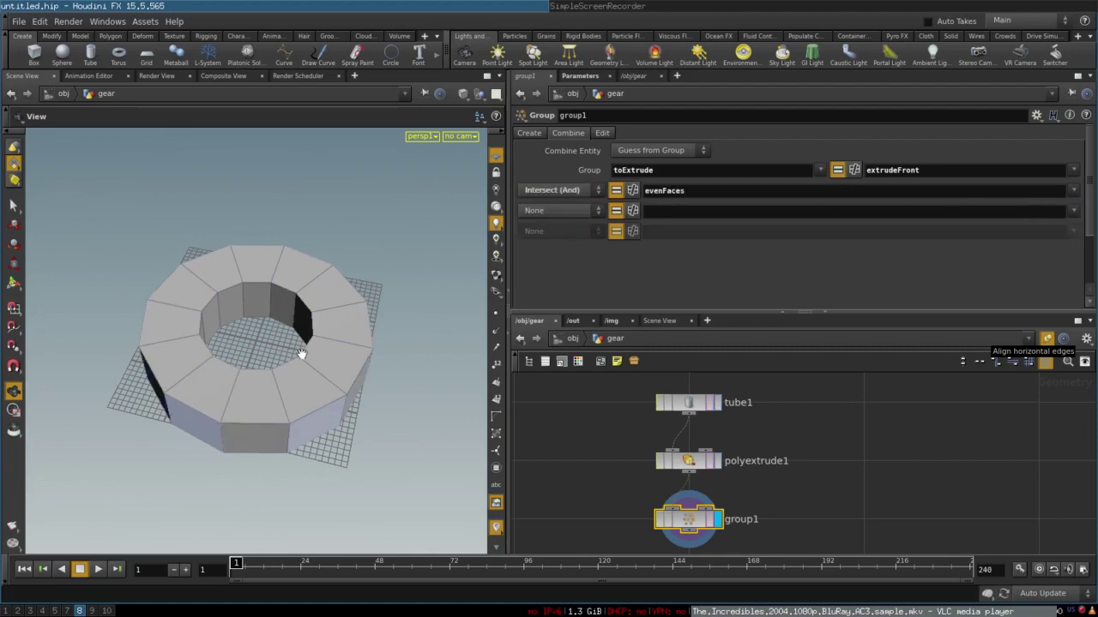
Examine which outer ring faces toExtrude selects and review its extrudeFront and evenFaces operands.
drag(301, 355, 280, 311)
right_drag(281, 311, 418, 298)
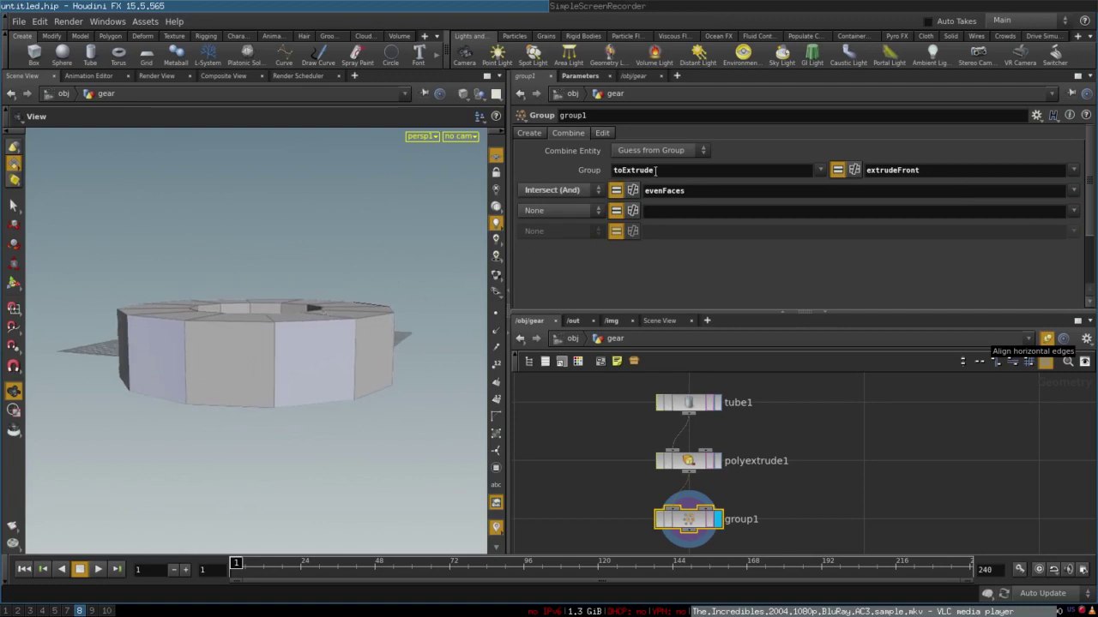
drag(656, 169, 612, 169)
click(867, 172)
drag(869, 172, 958, 176)
drag(646, 190, 725, 209)
drag(309, 320, 321, 358)
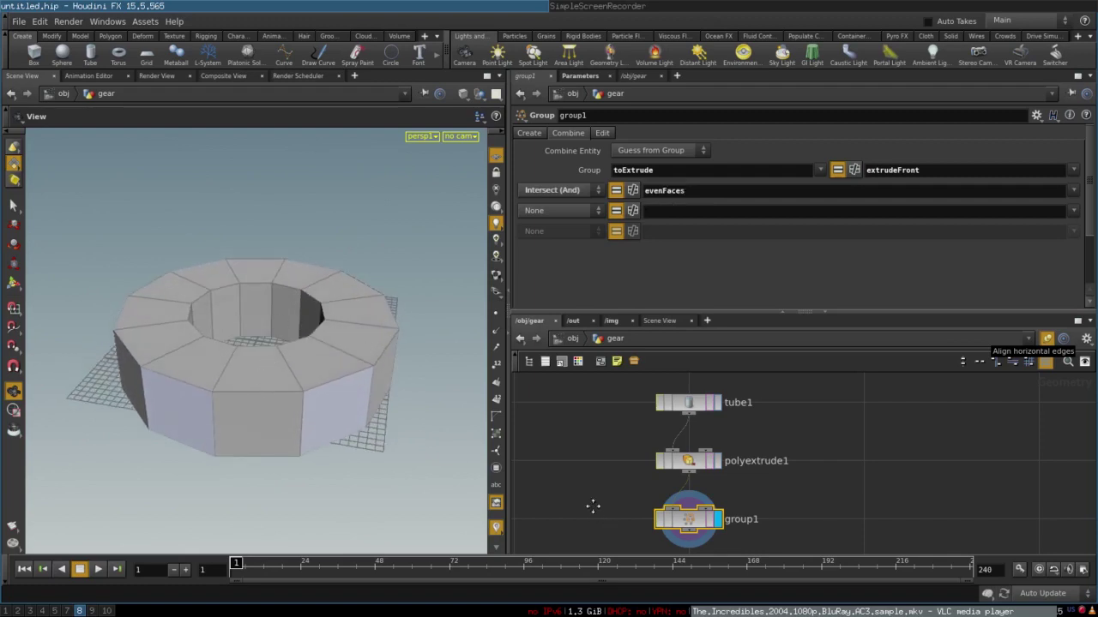
Add a second PolyExtrude node below the Group node, wire it to the group output and make it the displayed node.
middle_drag(592, 506, 620, 387)
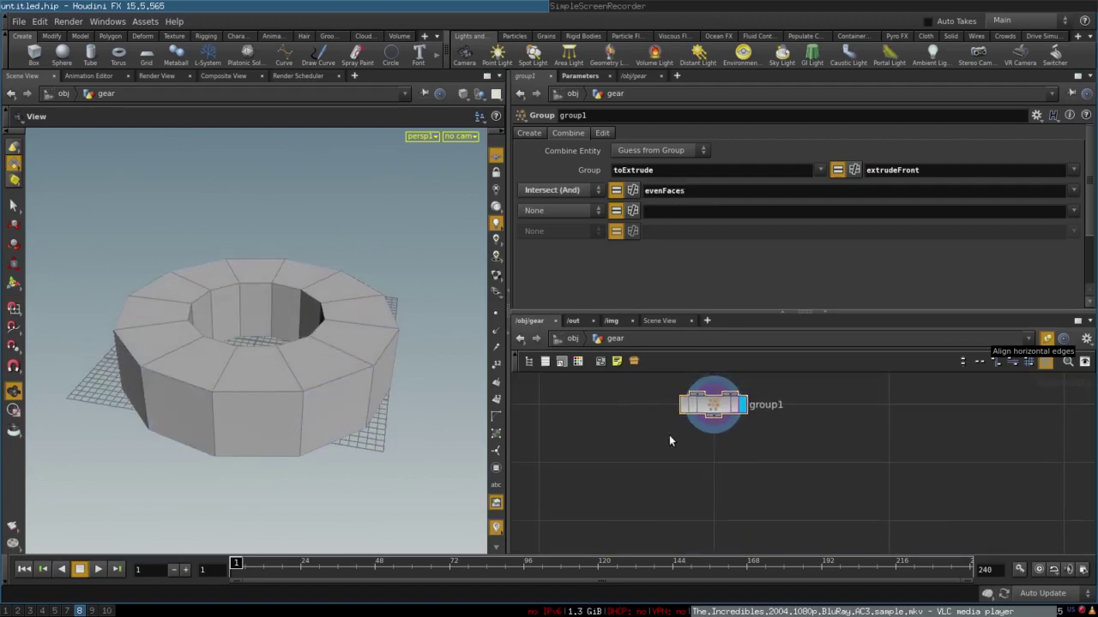
key(Tab)
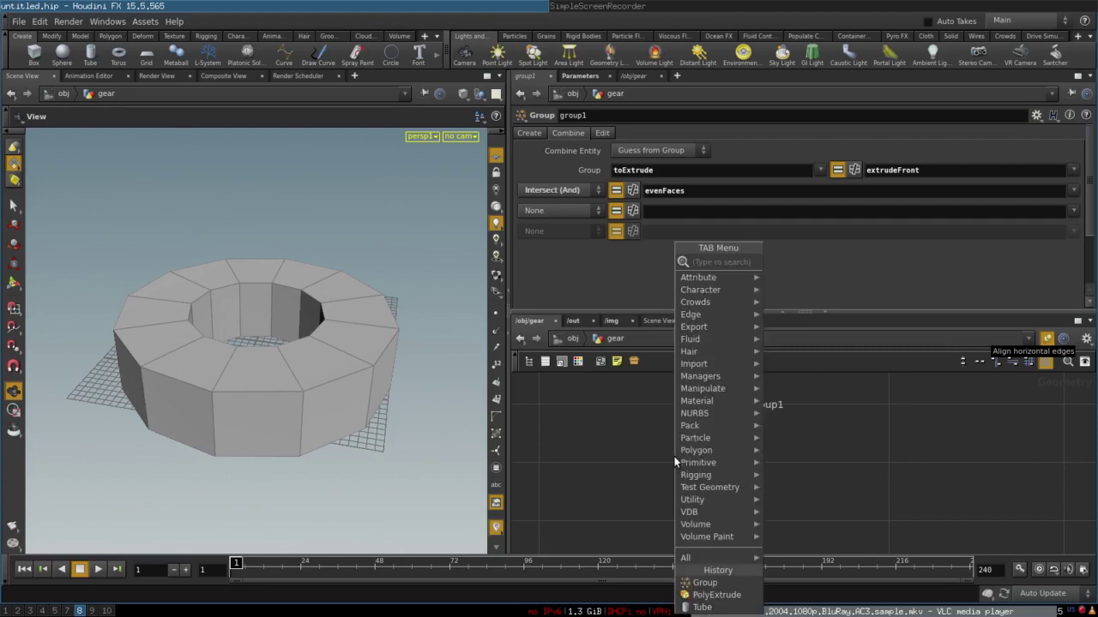
click(710, 594)
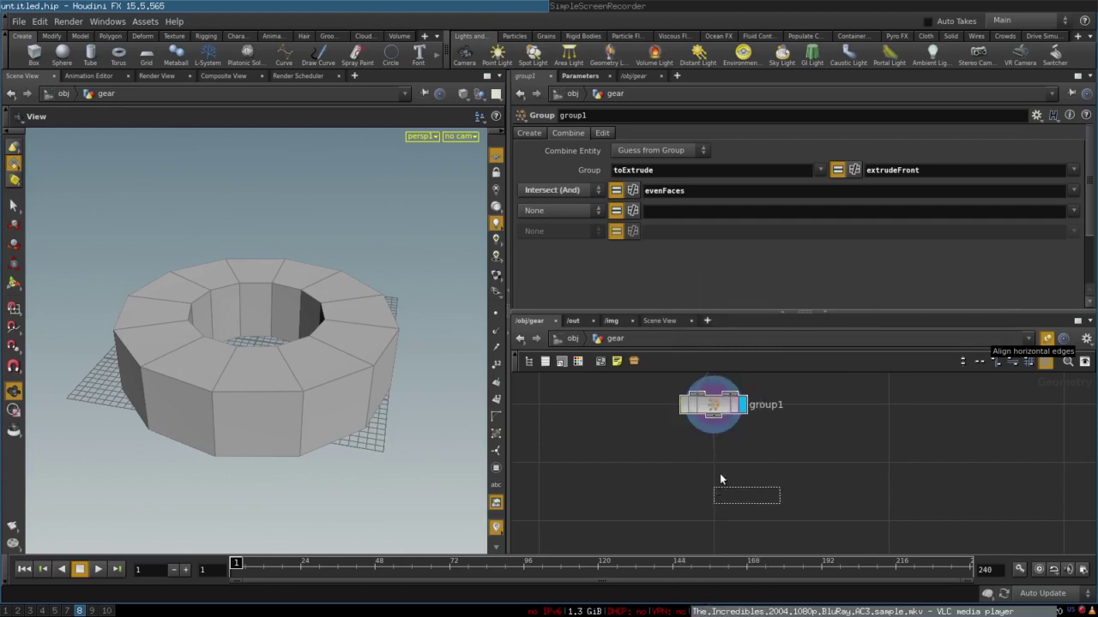
click(720, 473)
drag(717, 432, 713, 460)
Restrict the new PolyExtrude to the toExtrude group and set its Distance to 1 to form the gear teeth.
scroll(766, 192, up, 5)
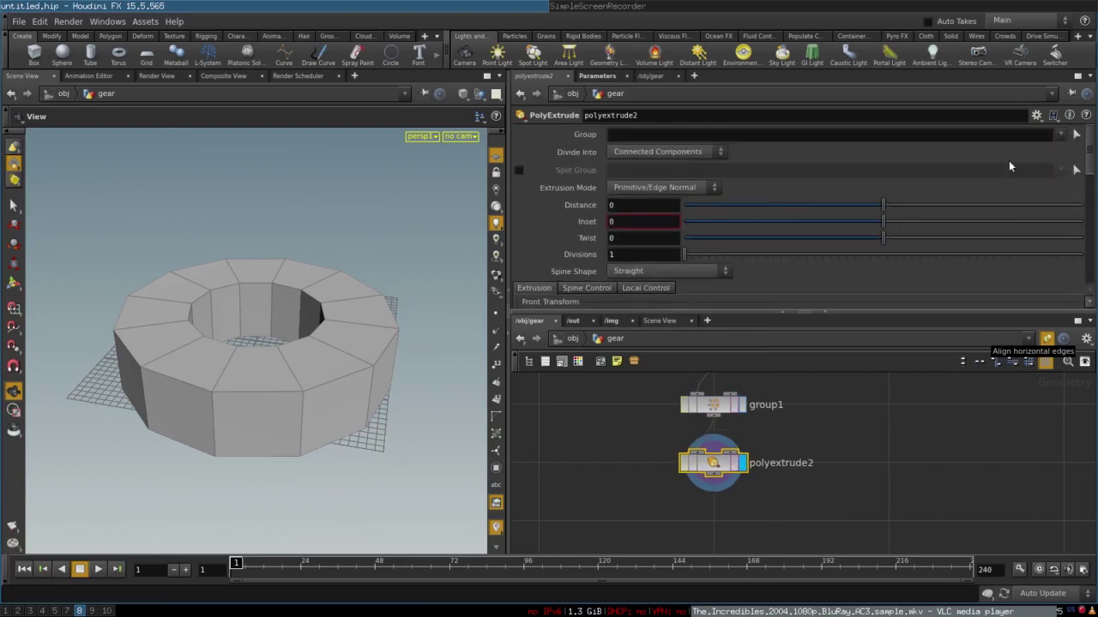
click(1061, 135)
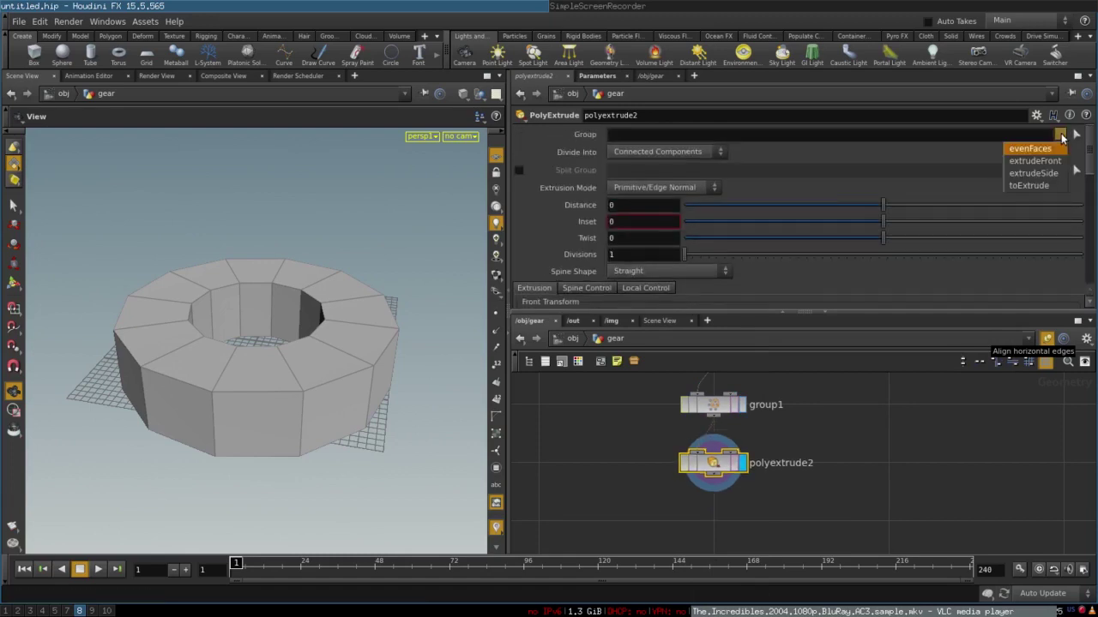
click(1037, 185)
drag(883, 206, 1082, 205)
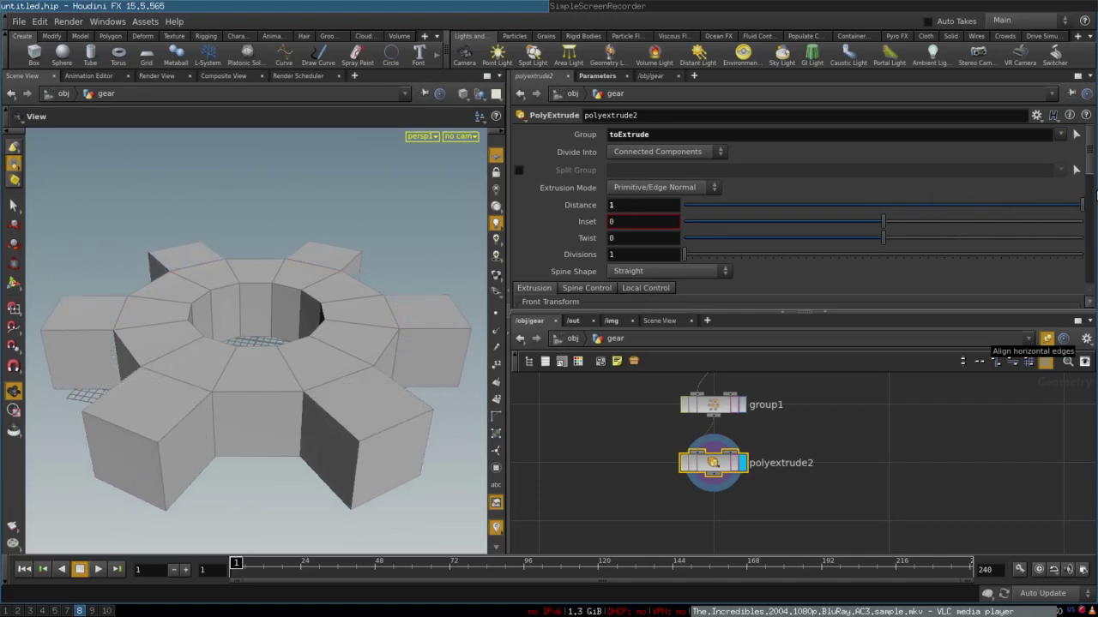
drag(356, 269, 326, 317)
Add a third PolyExtrude node below the teeth extrusion, wire it to that node's output and make it the displayed node.
middle_drag(650, 492, 613, 443)
key(Tab)
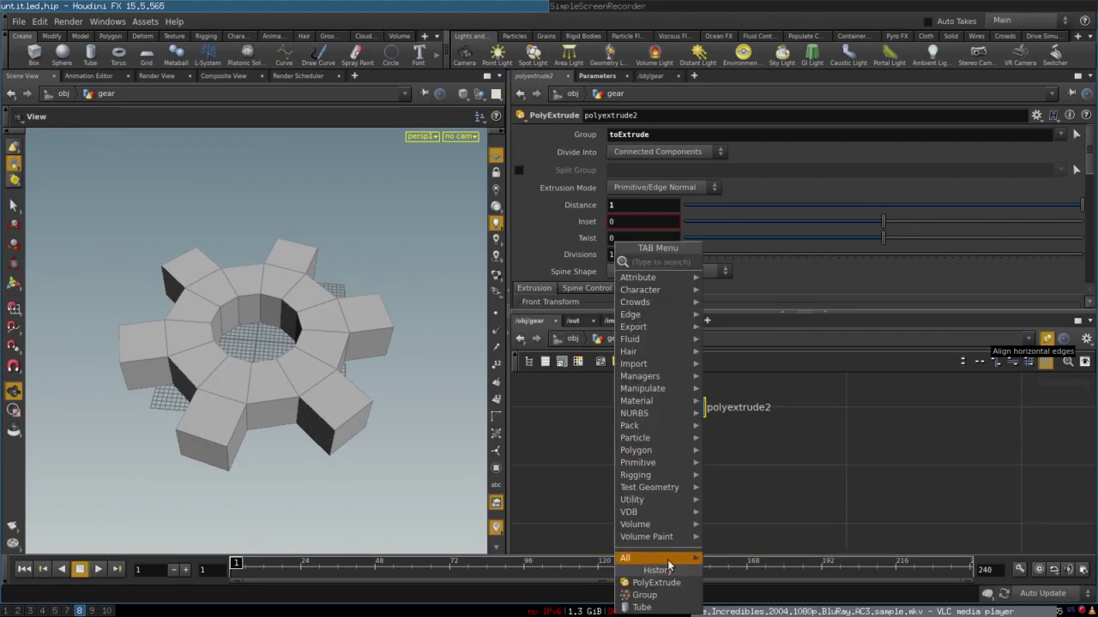
click(668, 588)
click(692, 445)
drag(654, 431, 653, 459)
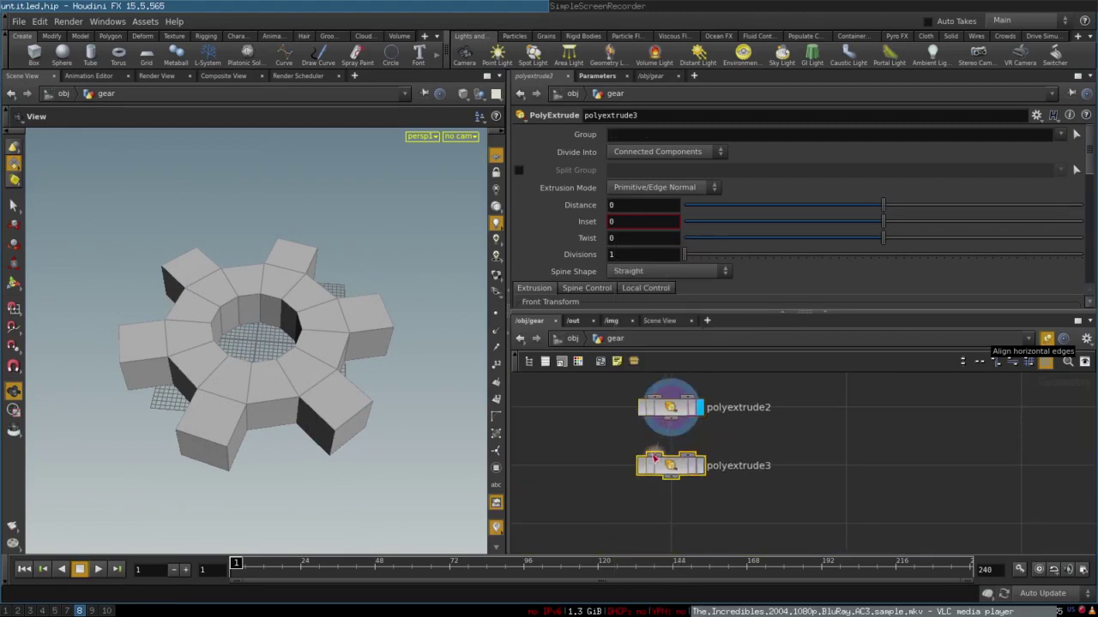
click(700, 466)
Restrict the third PolyExtrude to the extrudeSide group and set its Inset to about 0.314.
click(1059, 136)
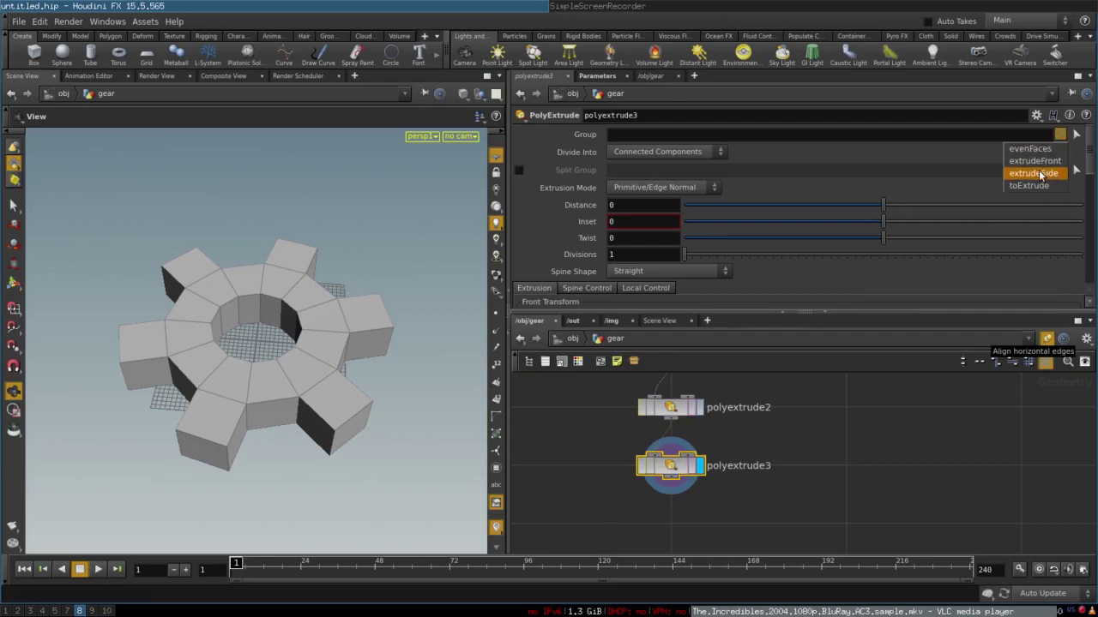
click(1033, 173)
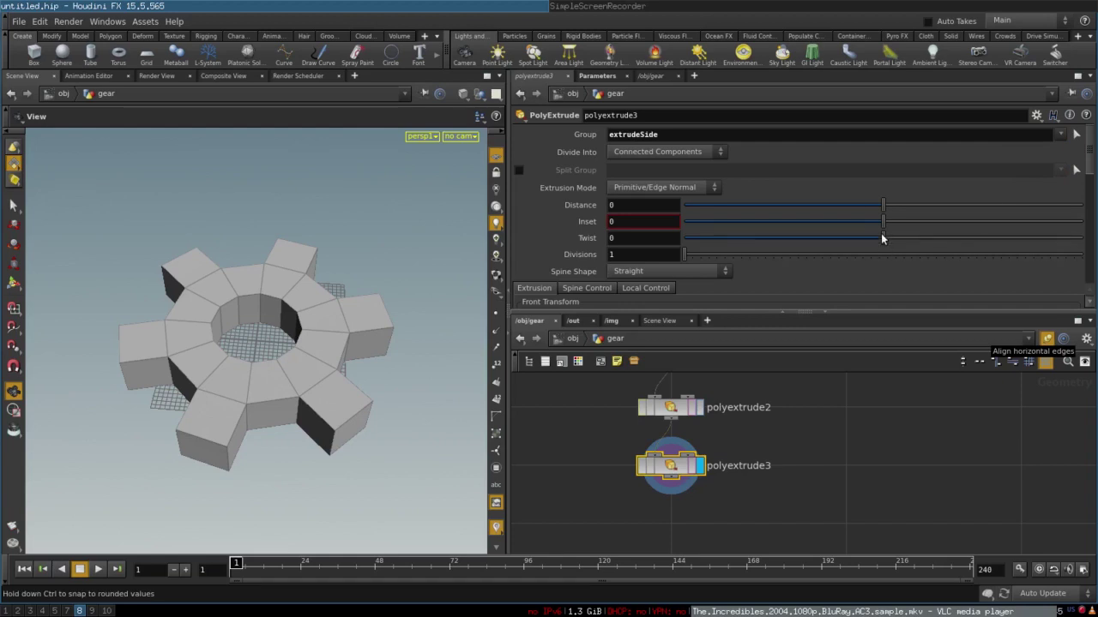
drag(884, 229, 946, 242)
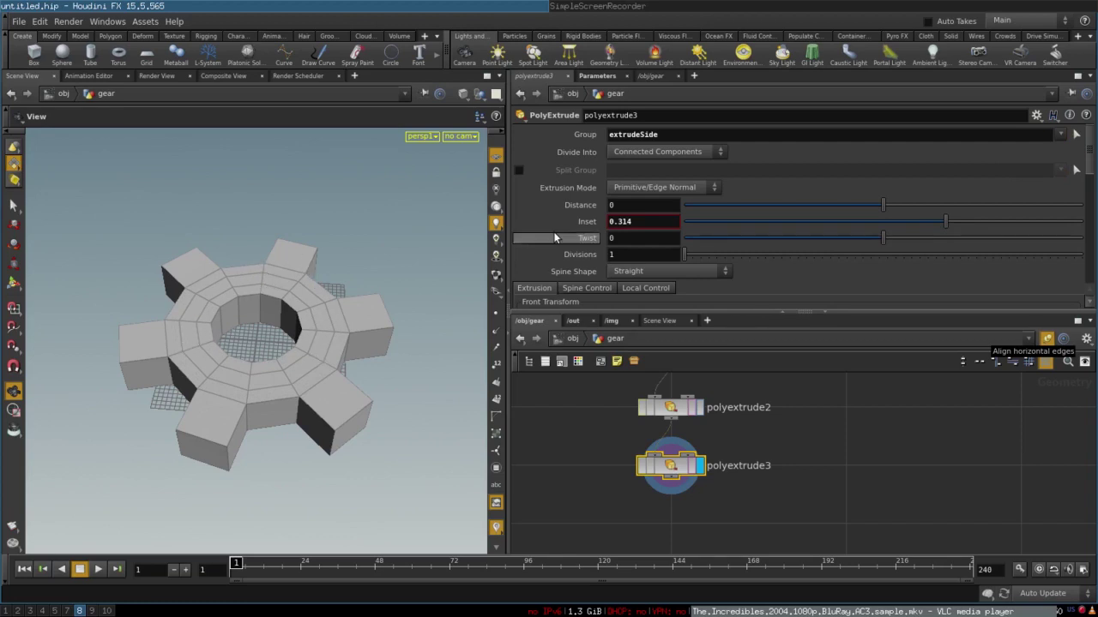
Enable the Front Group output on the inset PolyExtrude and name it groove.
scroll(554, 234, down, 5)
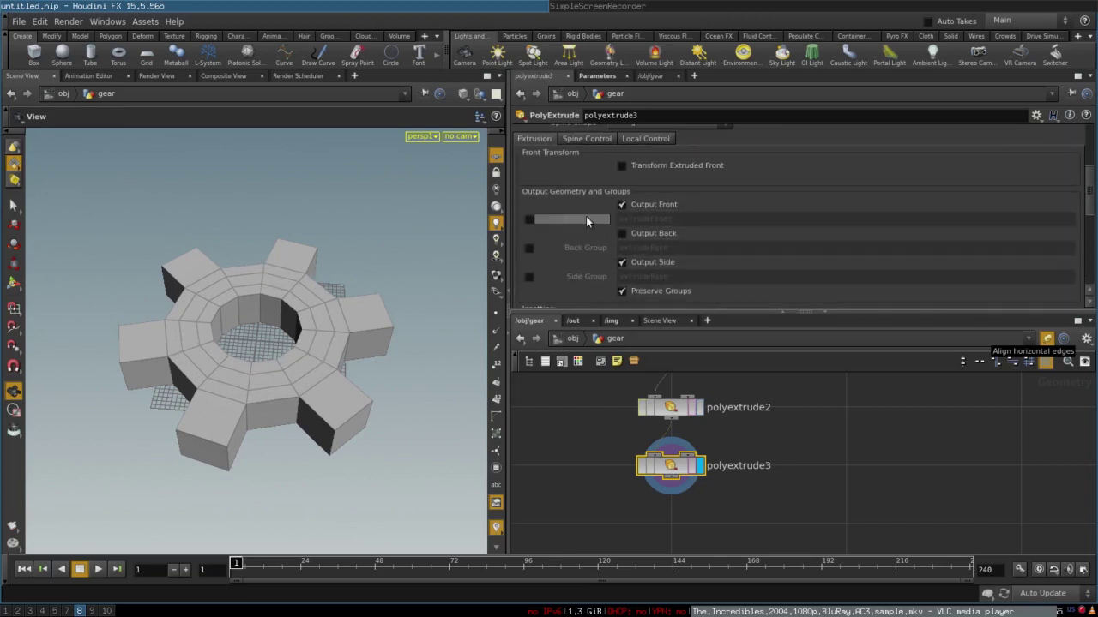
click(529, 220)
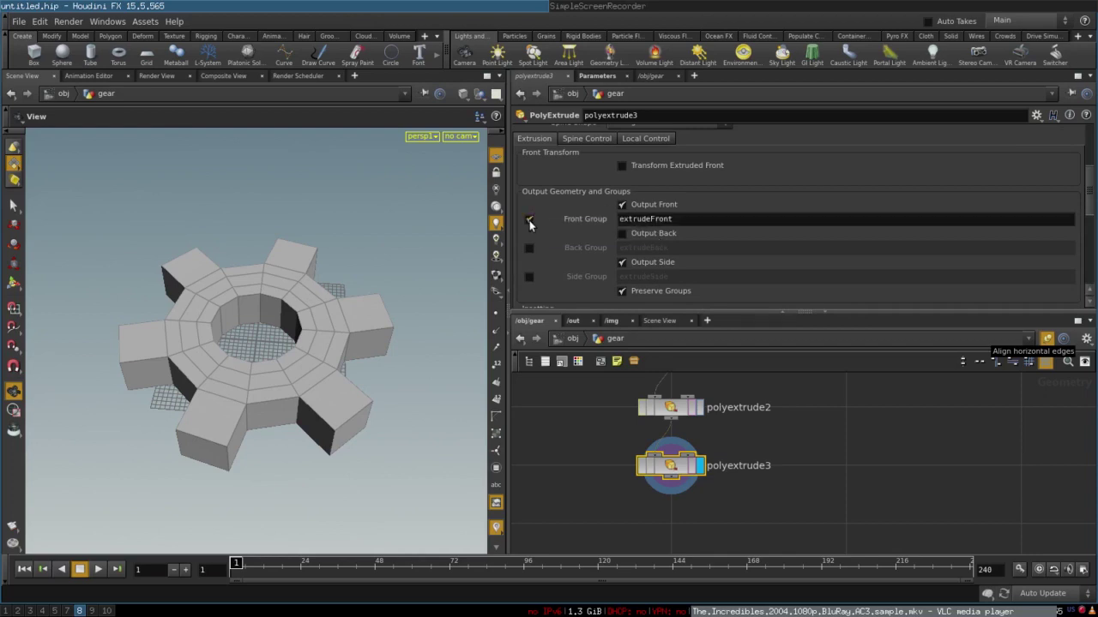
double_click(629, 221)
text(groove)
Add a fourth PolyExtrude node below the inset extrusion, wire it to that node's output and make it the displayed node.
middle_drag(771, 505, 760, 475)
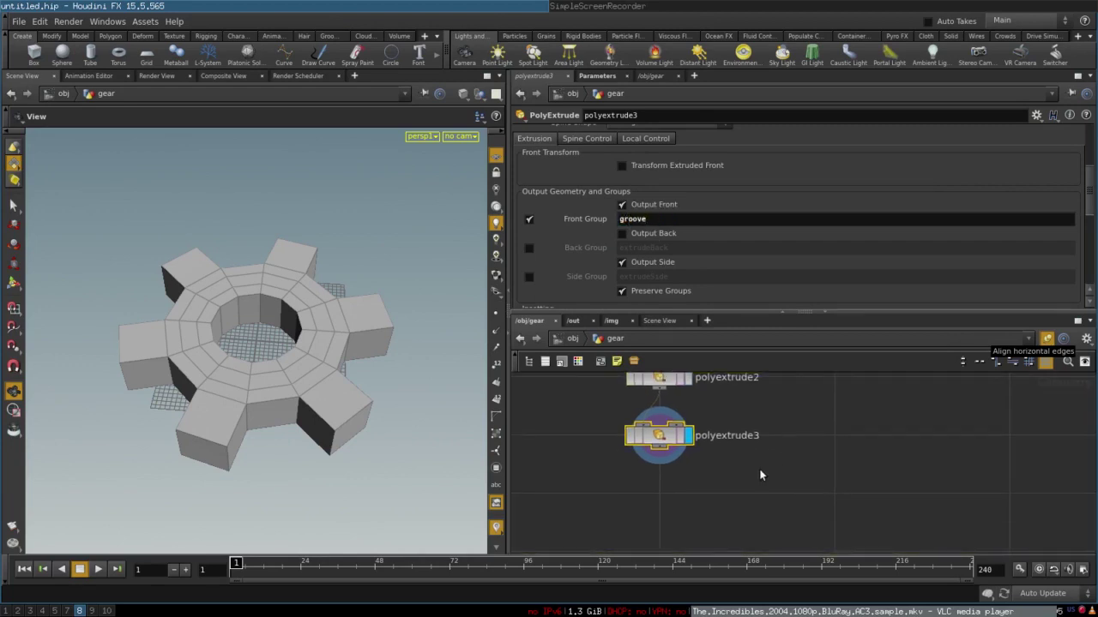
key(Tab)
mouse_move(789, 514)
click(789, 582)
click(675, 472)
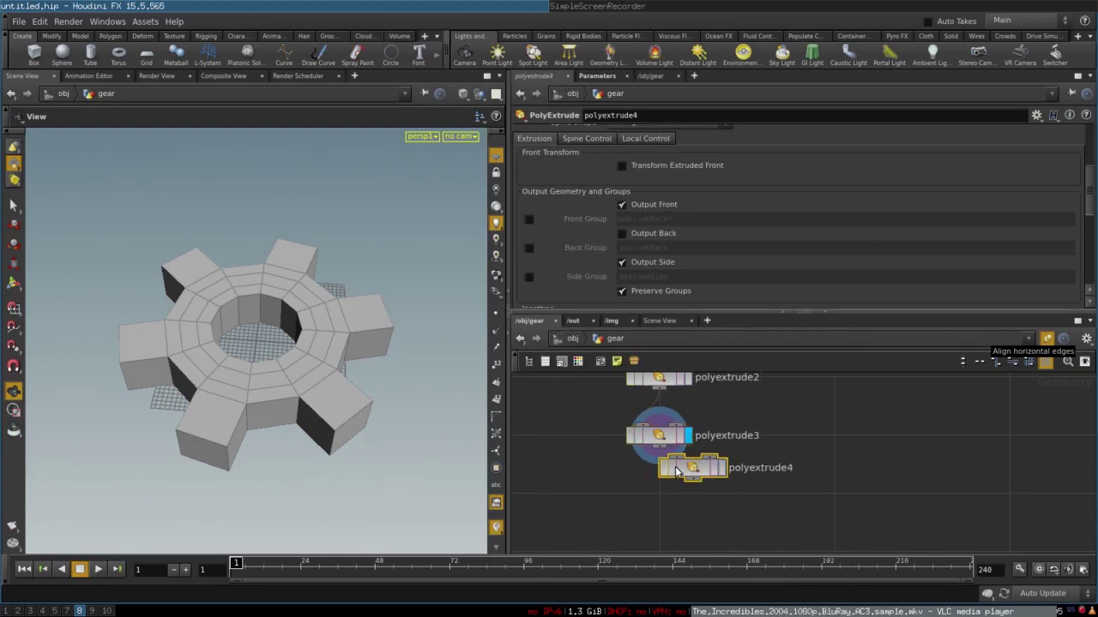
drag(675, 472, 642, 495)
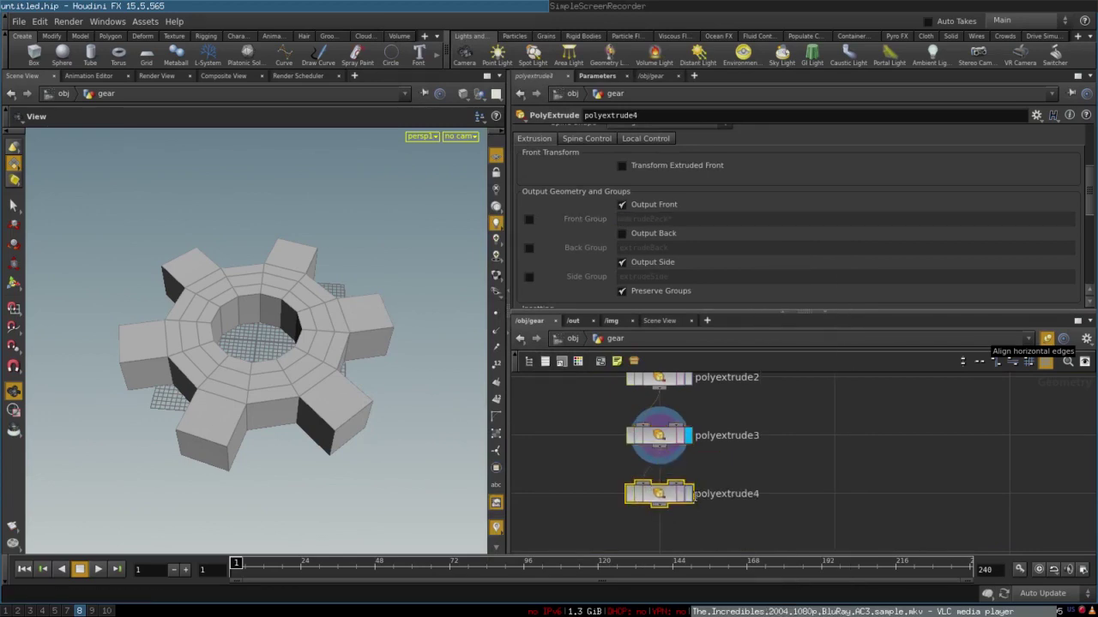
click(691, 495)
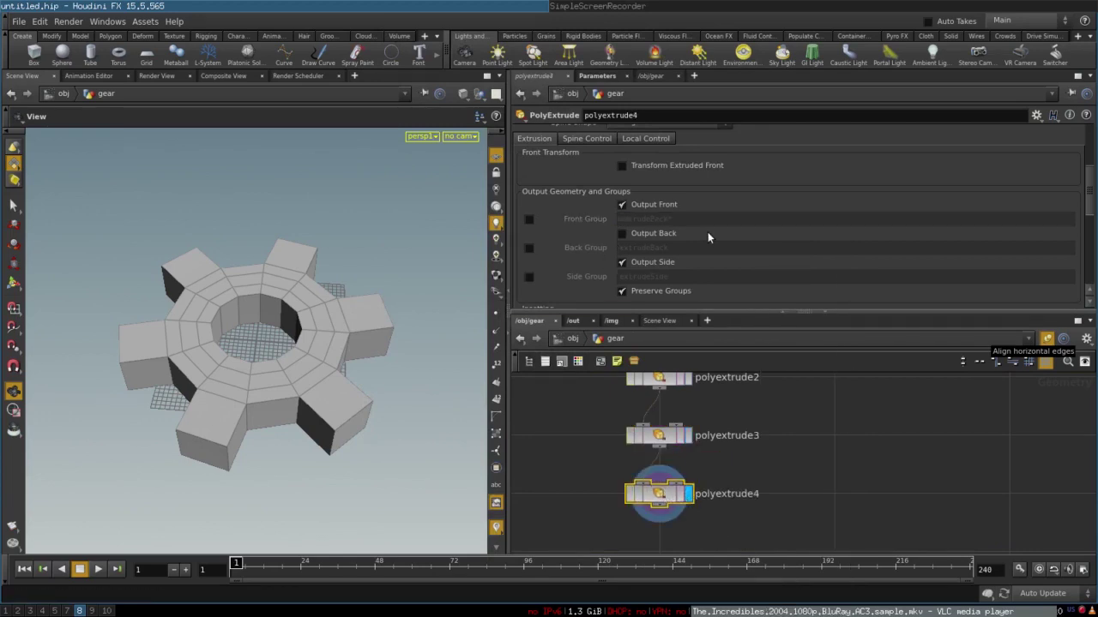
Restrict the fourth PolyExtrude to the groove group and set its Distance to about -0.152 to sink the ring groove.
scroll(709, 237, up, 5)
click(1061, 134)
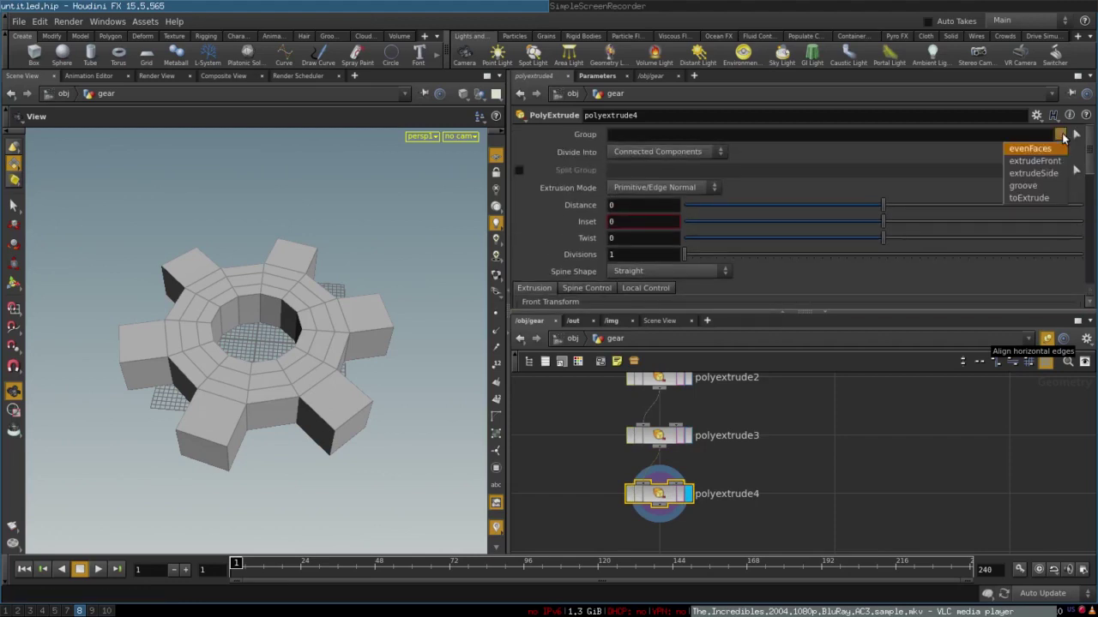
click(1035, 187)
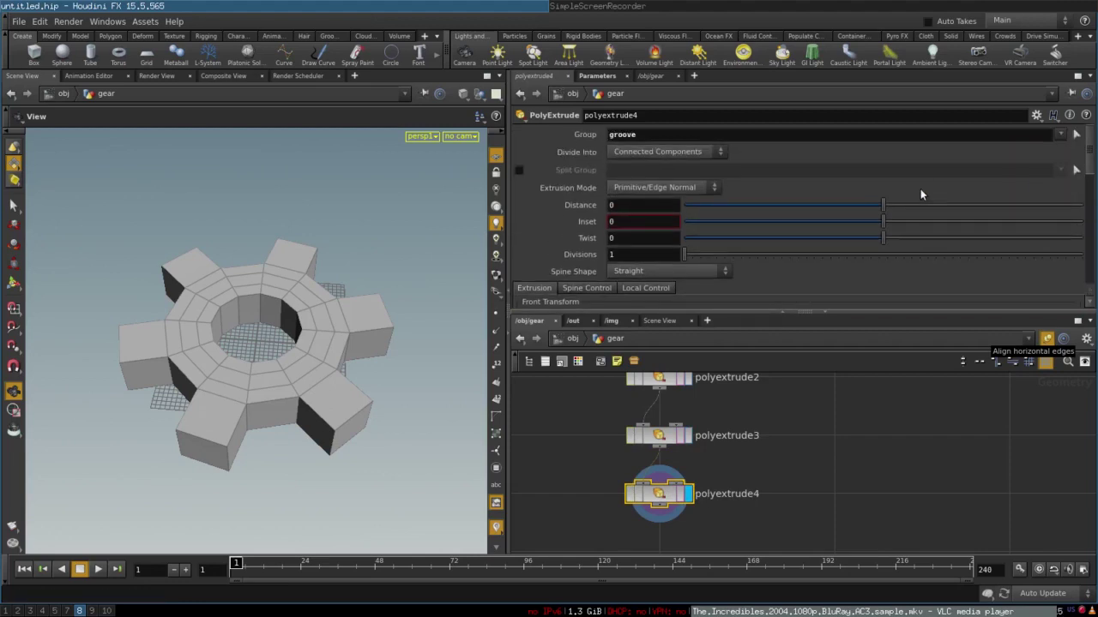
drag(919, 206, 851, 206)
mouse_move(216, 316)
mouse_down()
mouse_move(231, 362)
mouse_move(261, 313)
mouse_move(211, 311)
mouse_move(220, 321)
mouse_up()
Add a PolyBevel node below the groove extrusion, wire it to that node's output and make it the displayed node.
middle_drag(583, 418, 595, 334)
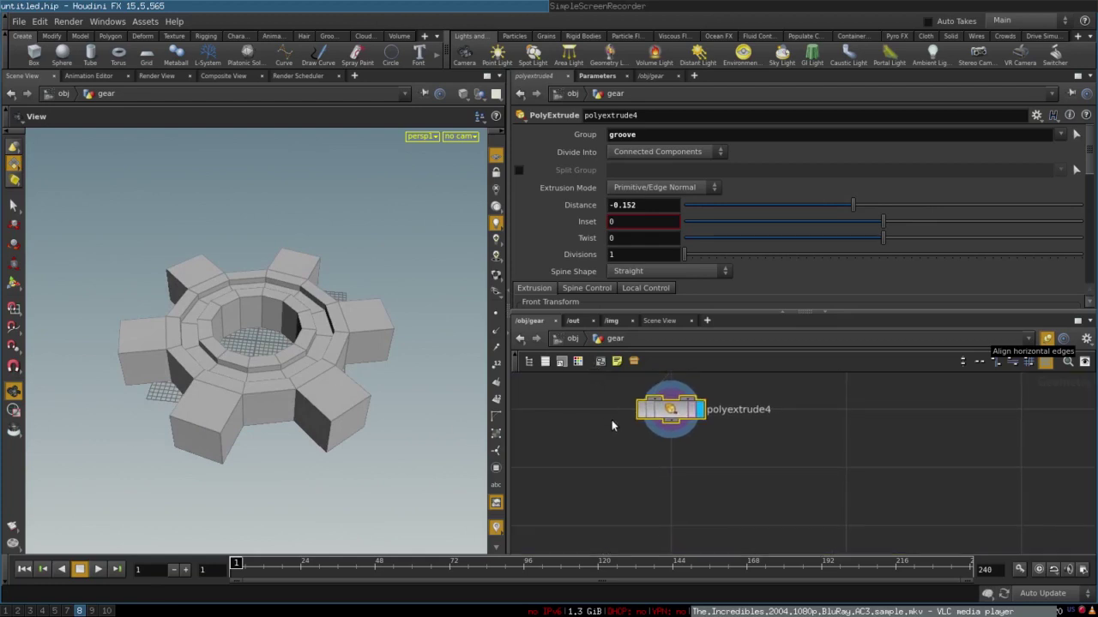
key(Tab)
text(pol)
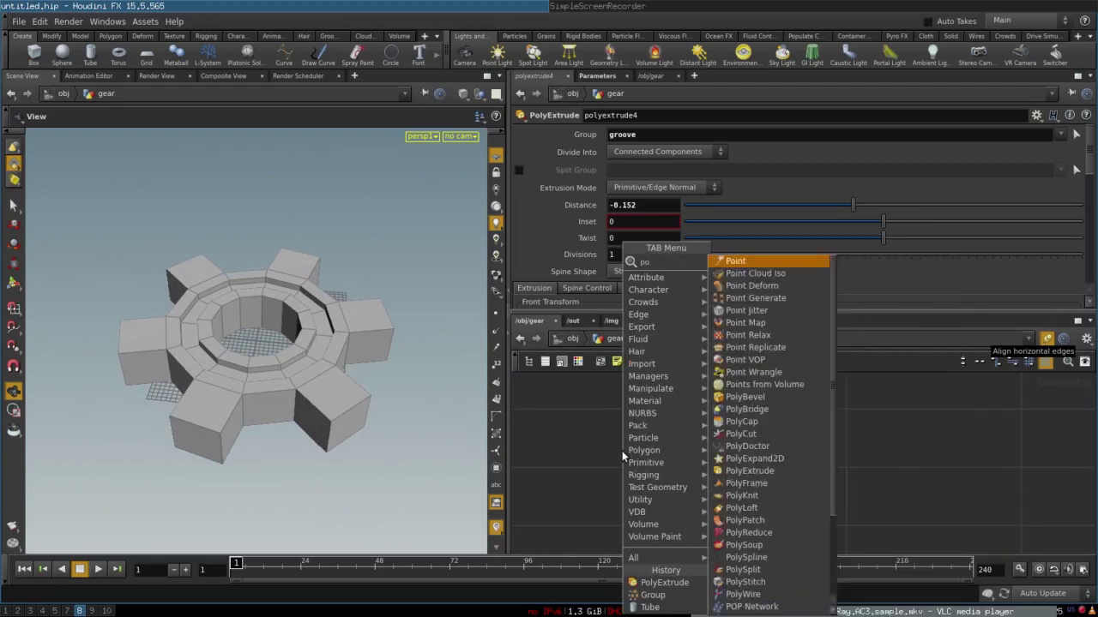
key(Return)
click(624, 457)
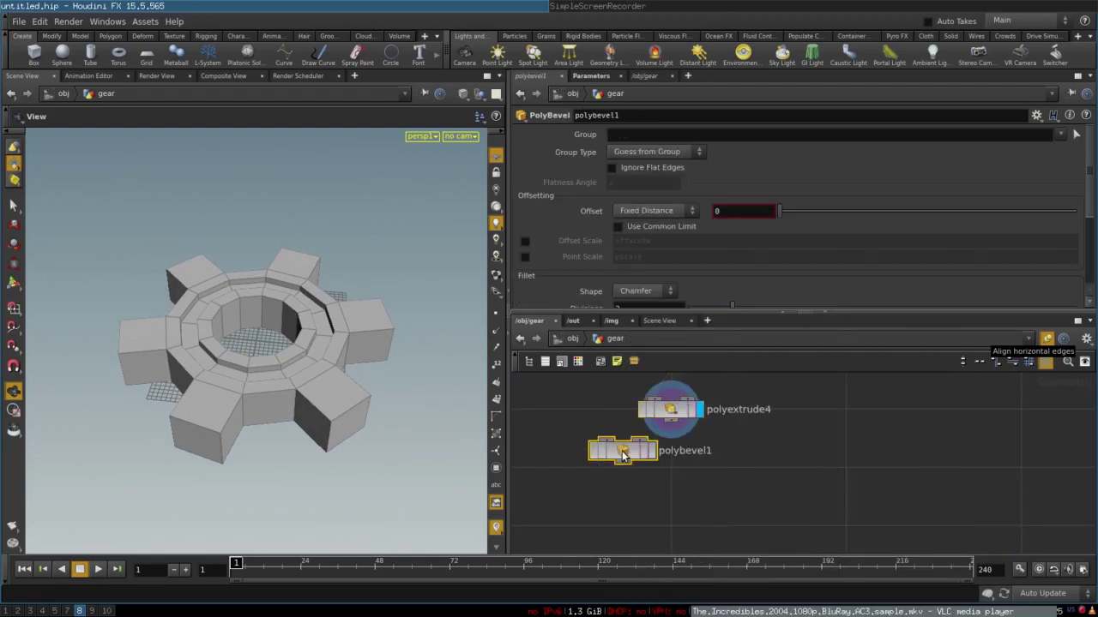
drag(626, 461, 674, 477)
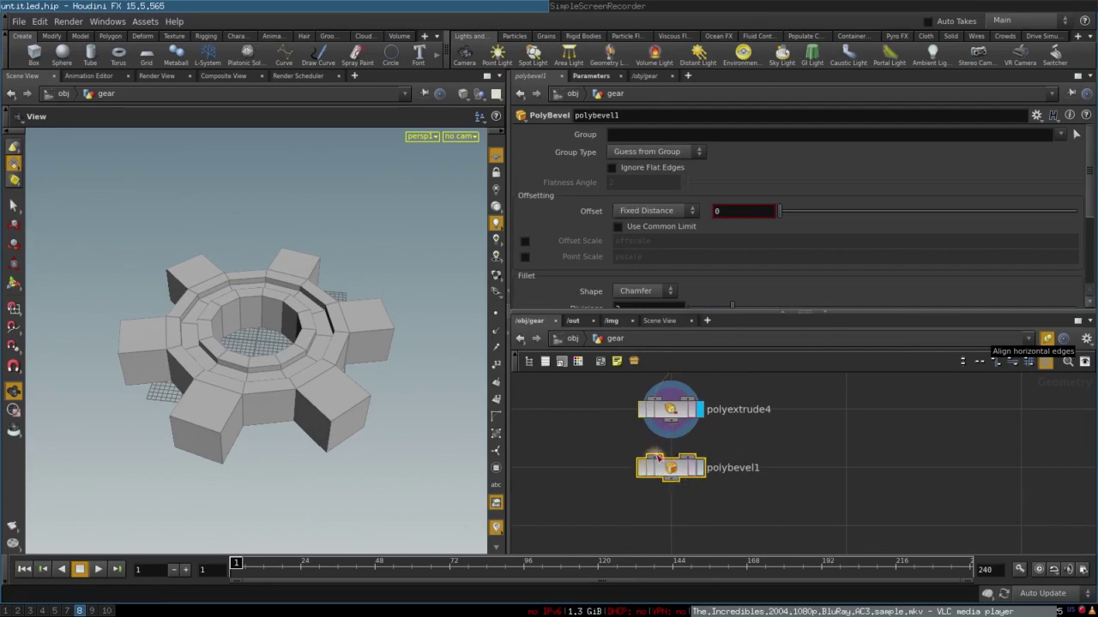
click(699, 468)
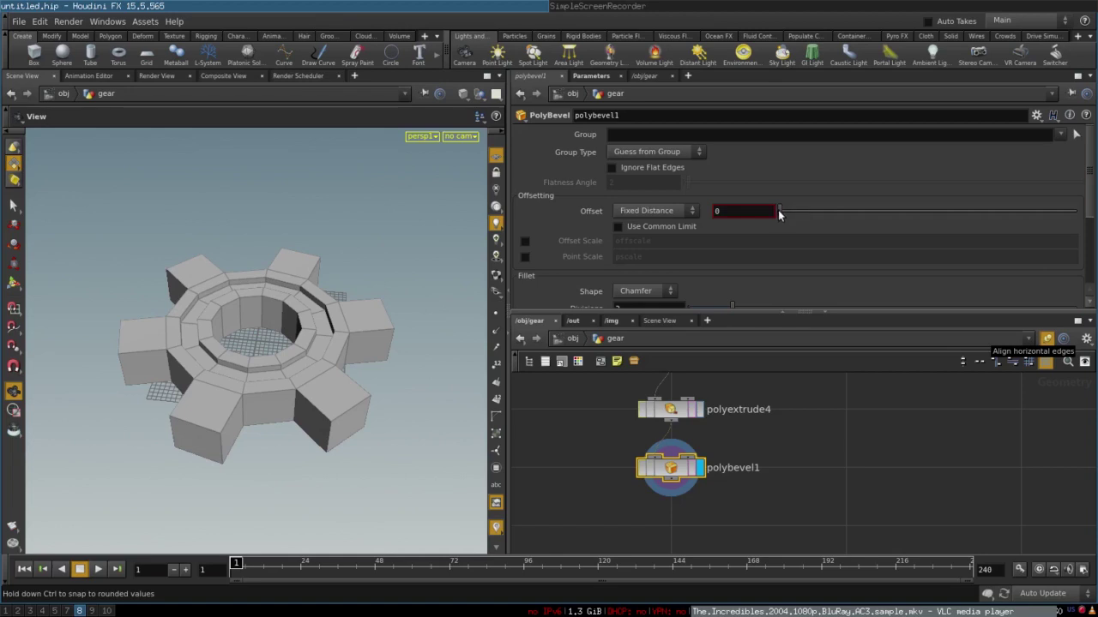
Set the PolyBevel's fixed-distance Offset to about 0.063 and its fillet Divisions to 1.
mouse_move(780, 214)
mouse_down()
mouse_move(798, 213)
mouse_move(783, 221)
mouse_move(798, 224)
mouse_up()
scroll(790, 235, down, 2)
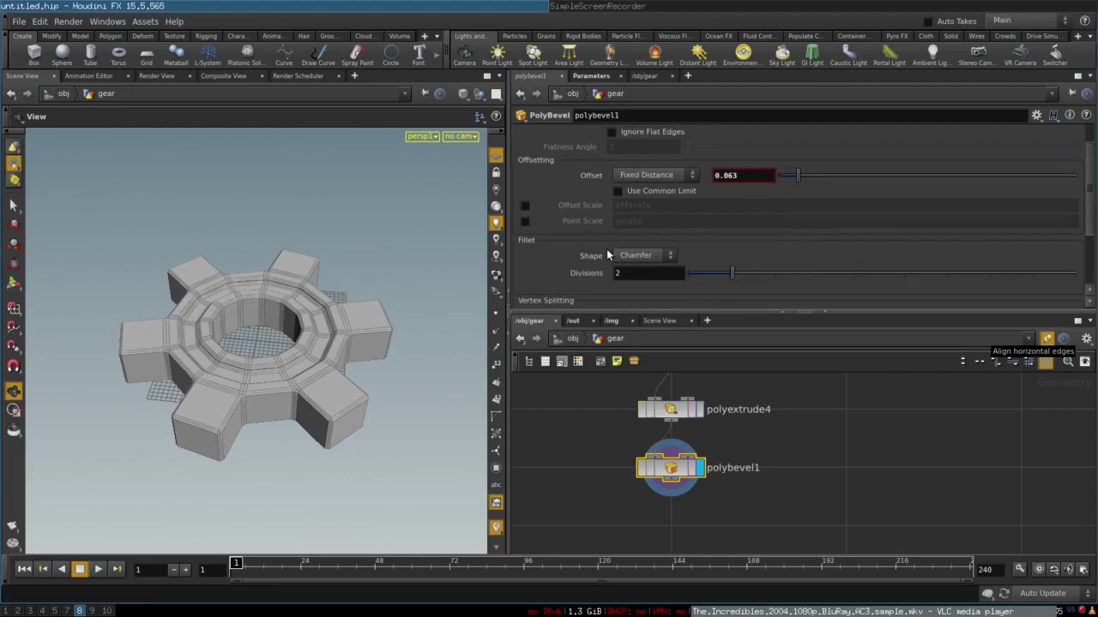
drag(715, 273, 687, 273)
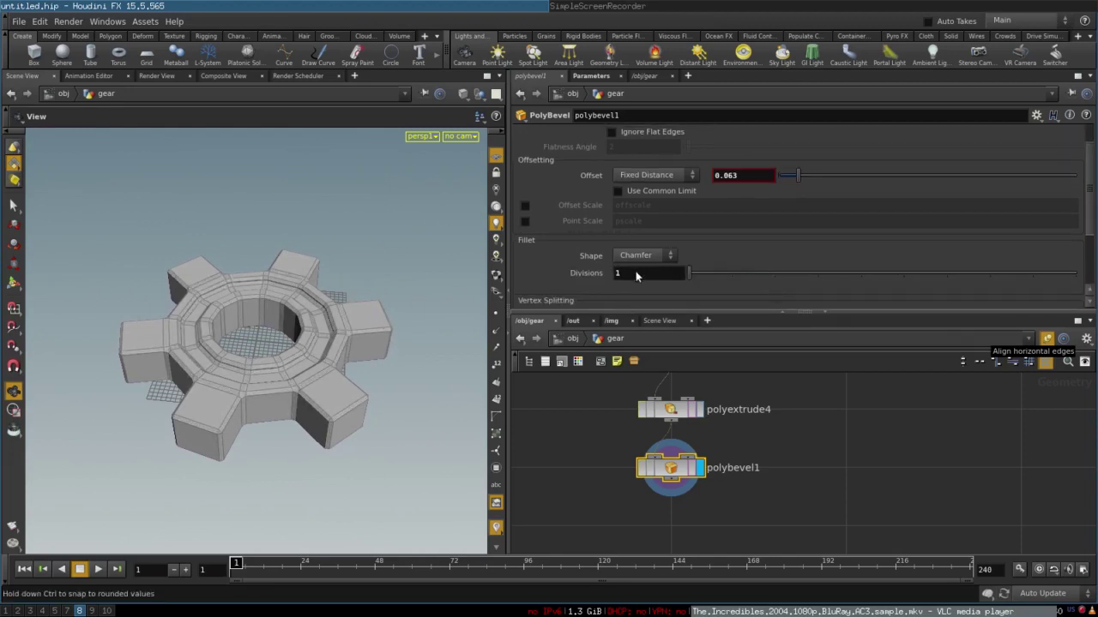
drag(236, 367, 338, 314)
right_drag(337, 314, 265, 322)
drag(264, 321, 270, 309)
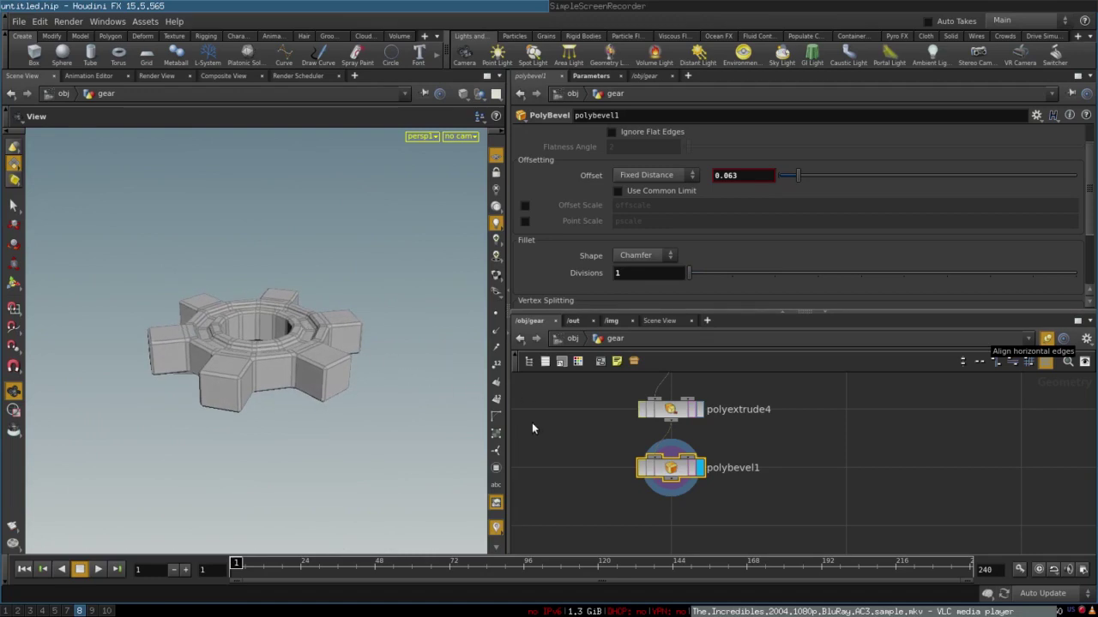
Add an unconnected Null node beside the third PolyExtrude node in the gear network.
middle_drag(827, 440, 783, 468)
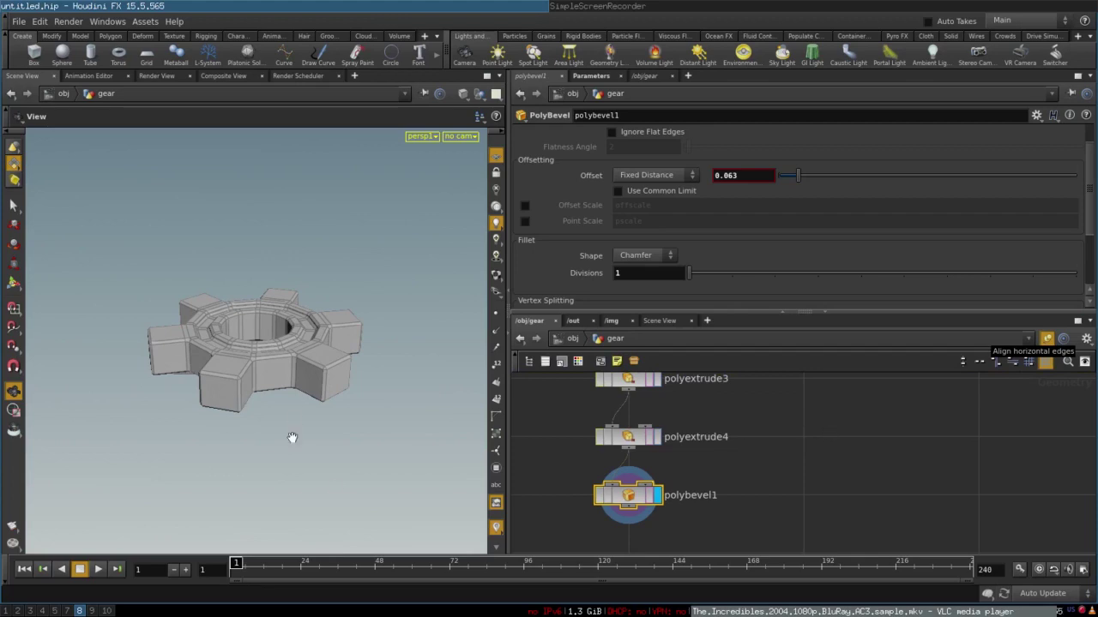
middle_drag(836, 490, 761, 522)
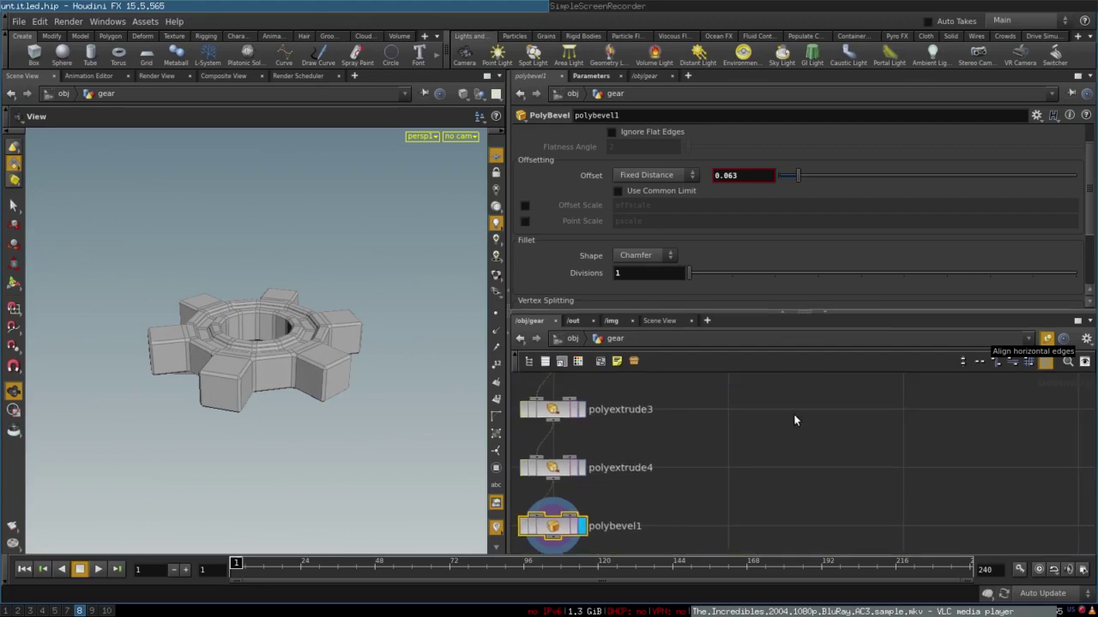
key(Tab)
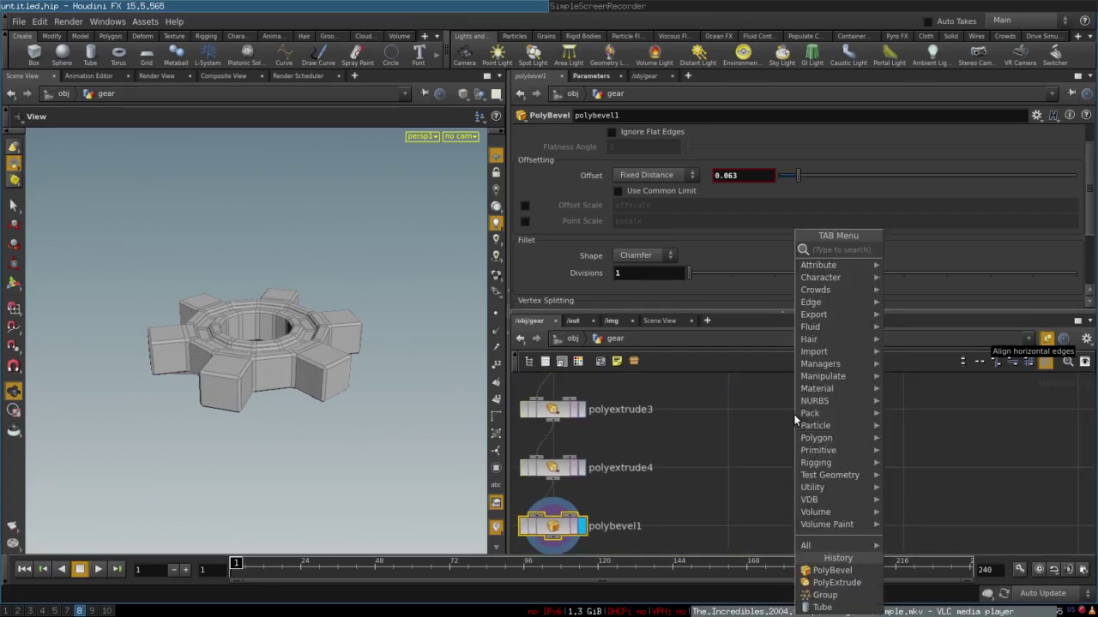
text(null)
key(Return)
click(795, 418)
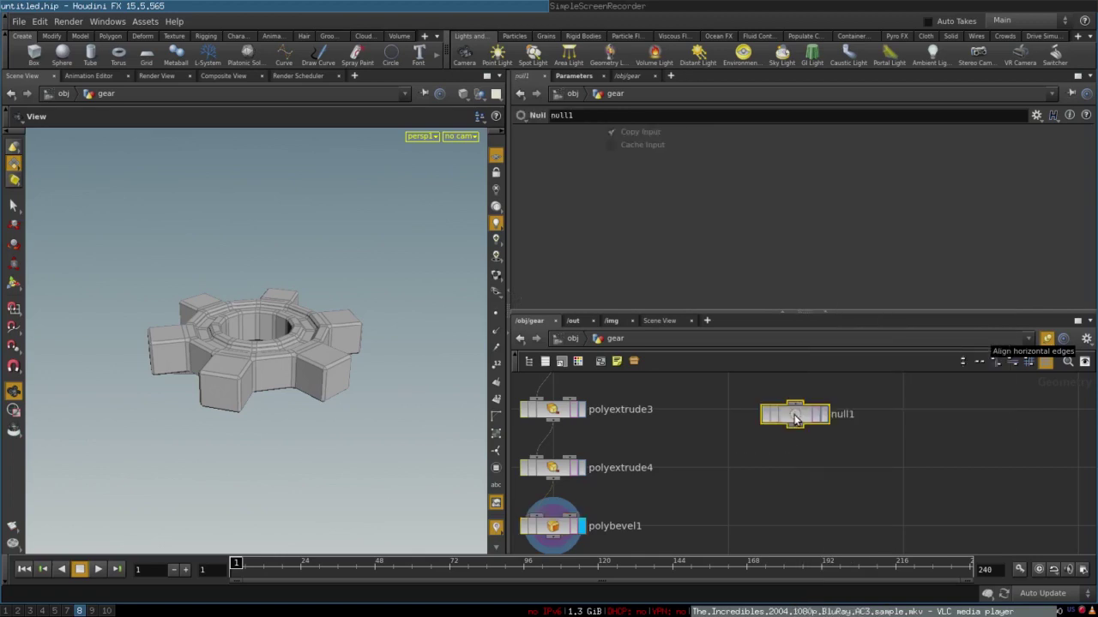
drag(795, 418, 730, 415)
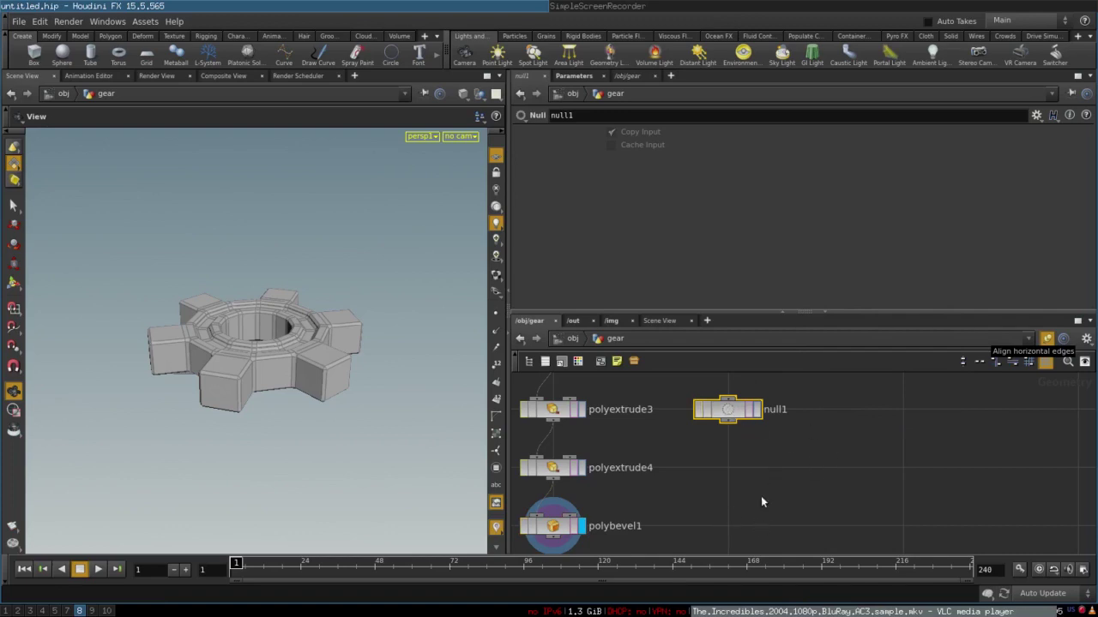
Colour the new Null node black.
key(c)
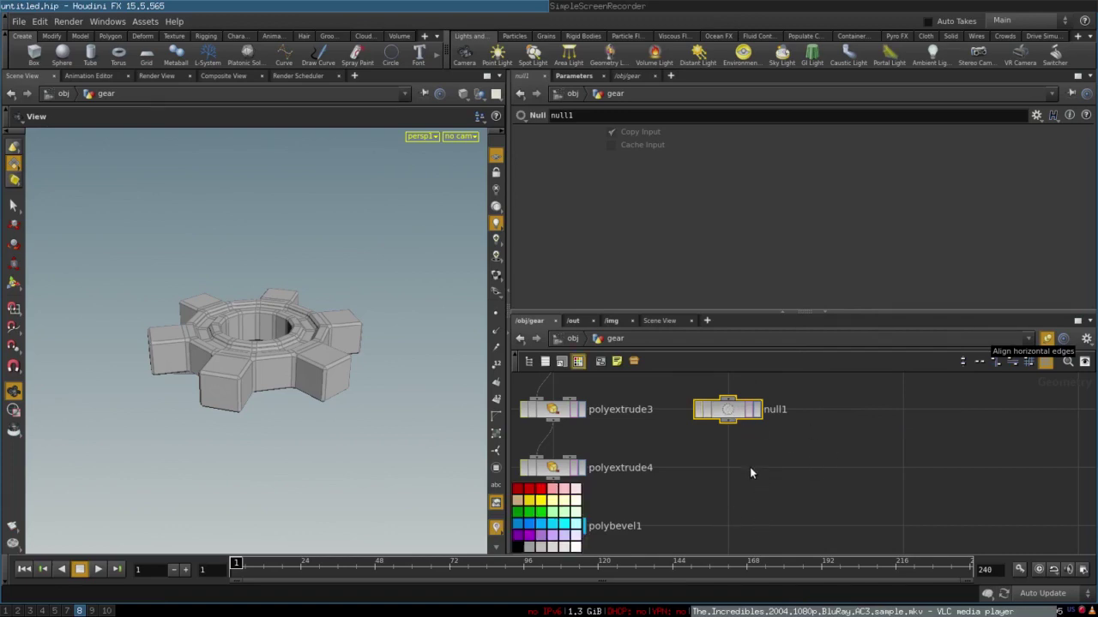
click(519, 549)
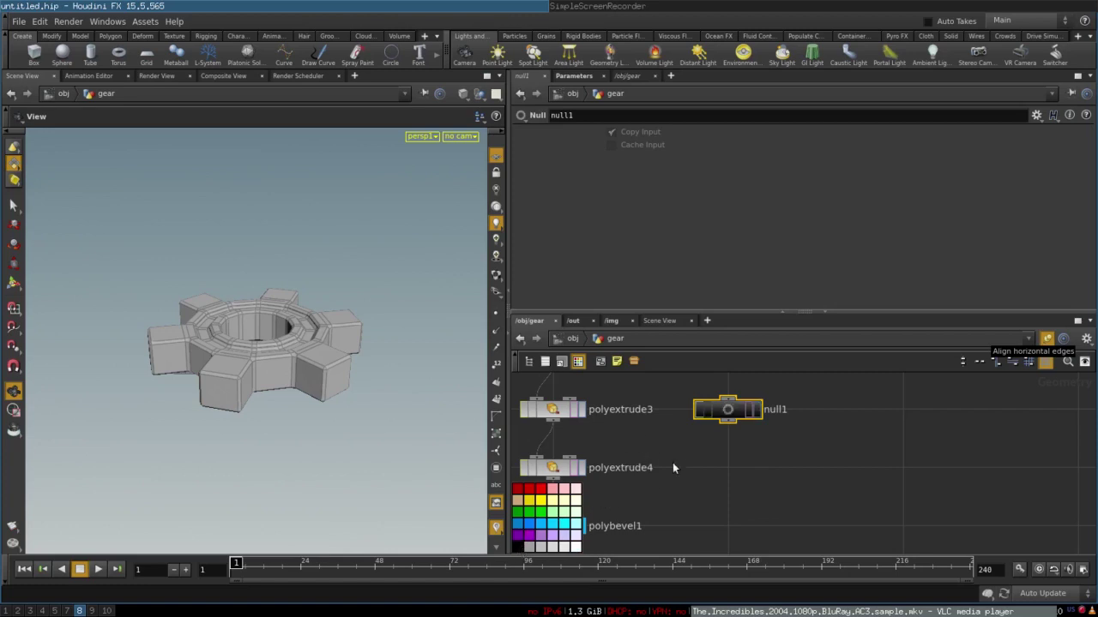
key(c)
middle_drag(720, 479, 723, 490)
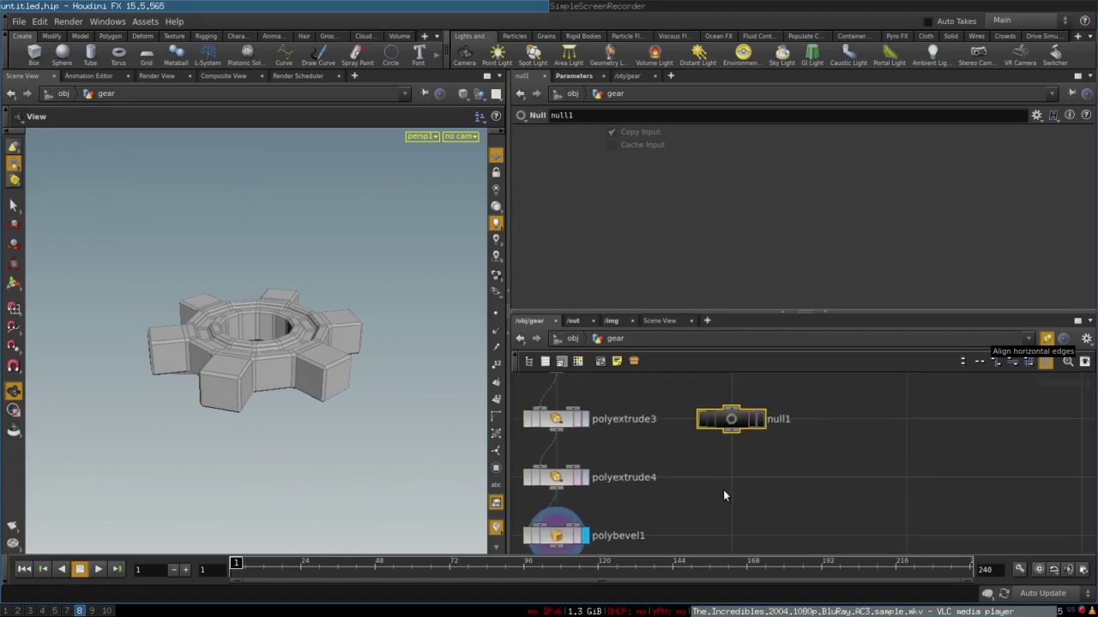
Rename the black Null node as Controls.
double_click(779, 419)
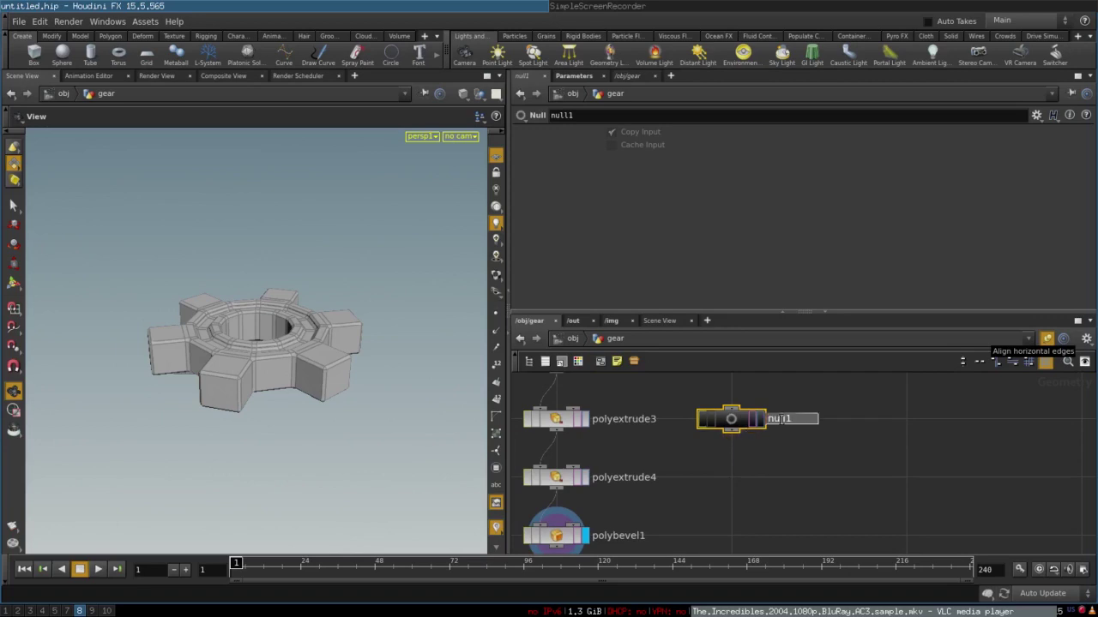
text(c)
text(on)
text(trols)
key(Return)
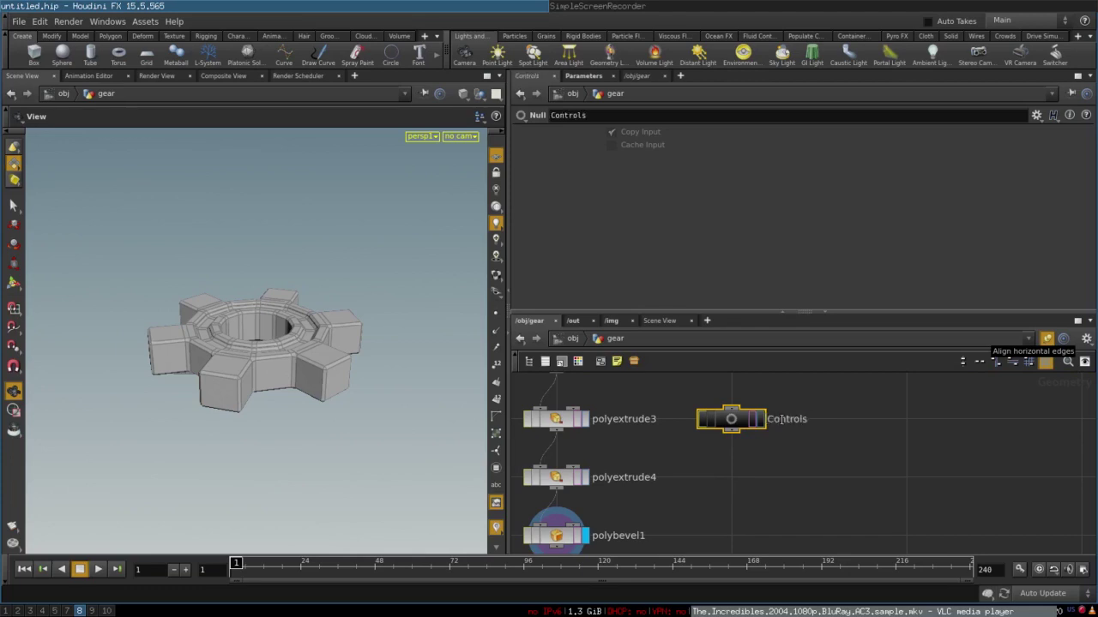
Open the parameter interface editor for the Controls node and make the Copy Input and Cache Input parameters invisible.
click(1036, 116)
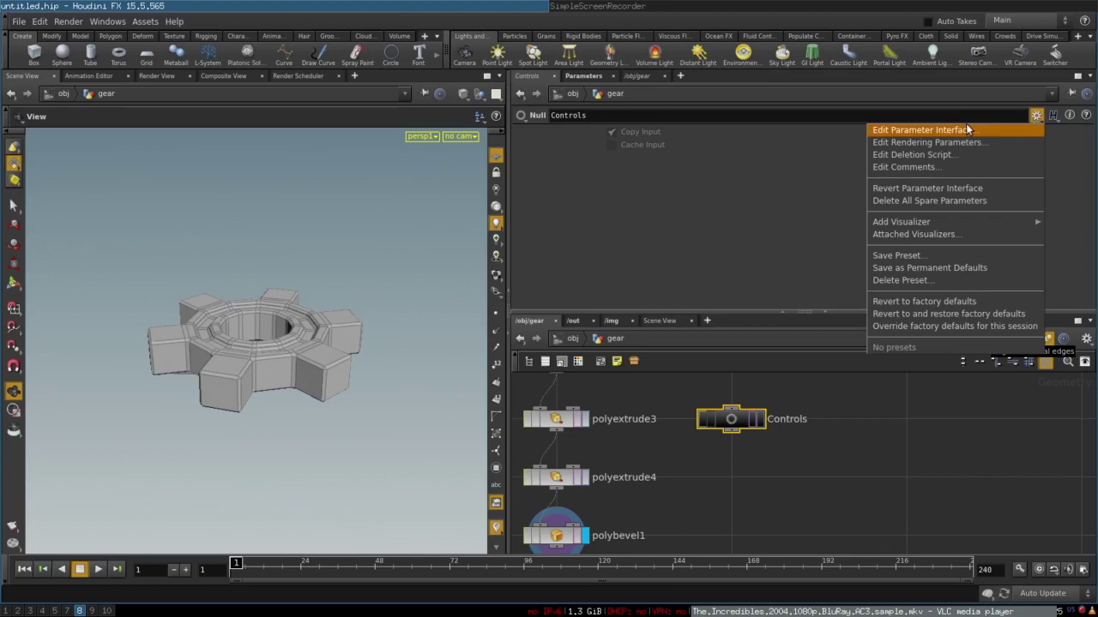
click(923, 131)
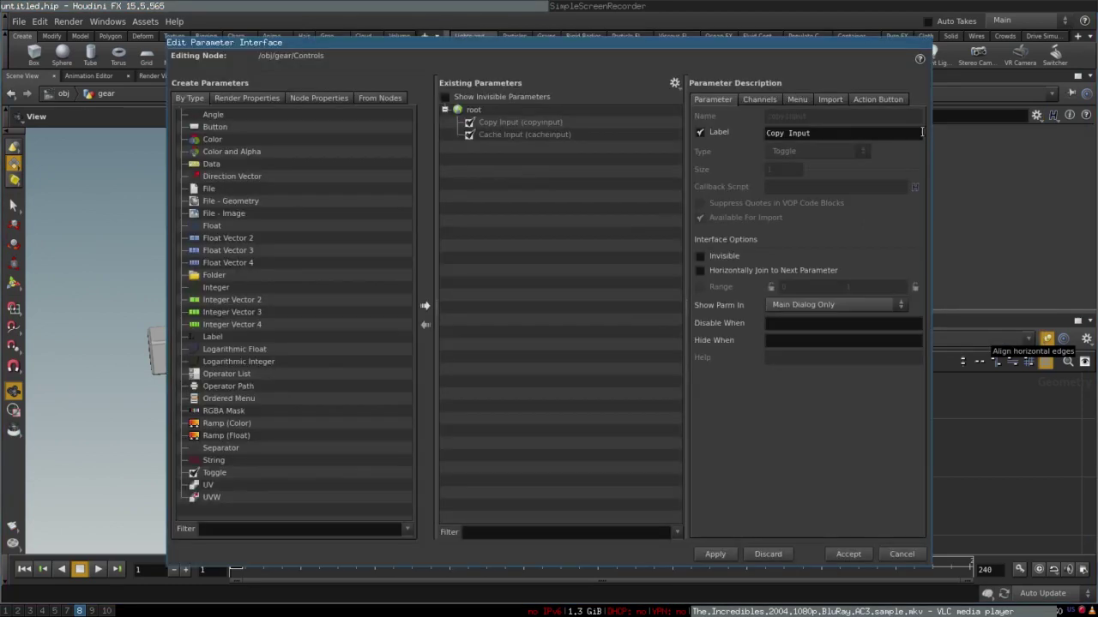
click(488, 120)
shift+click(491, 134)
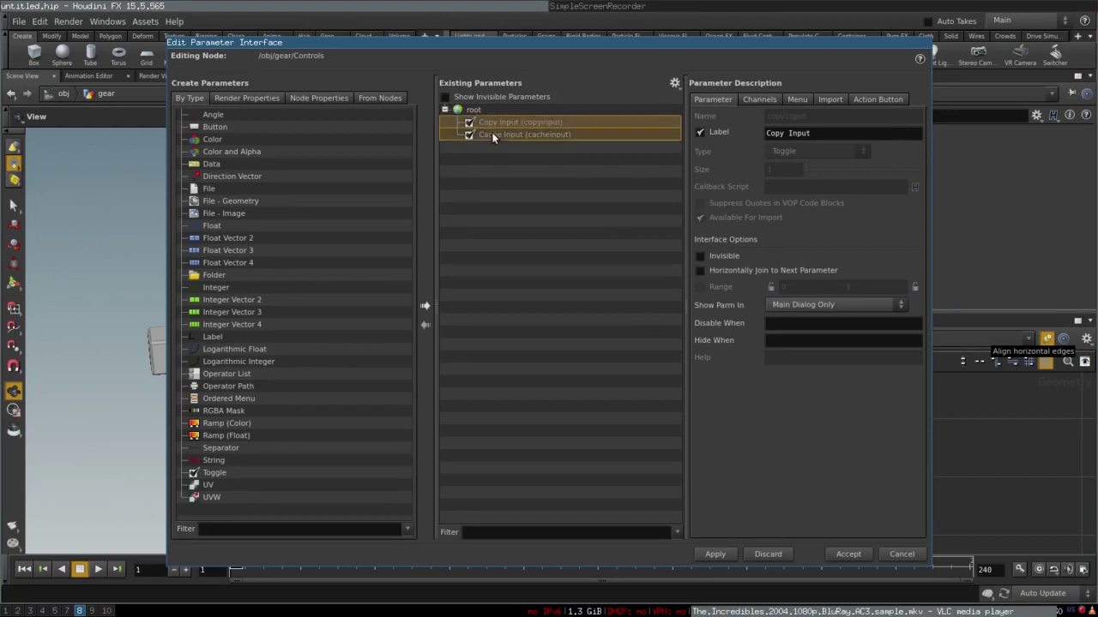
click(701, 256)
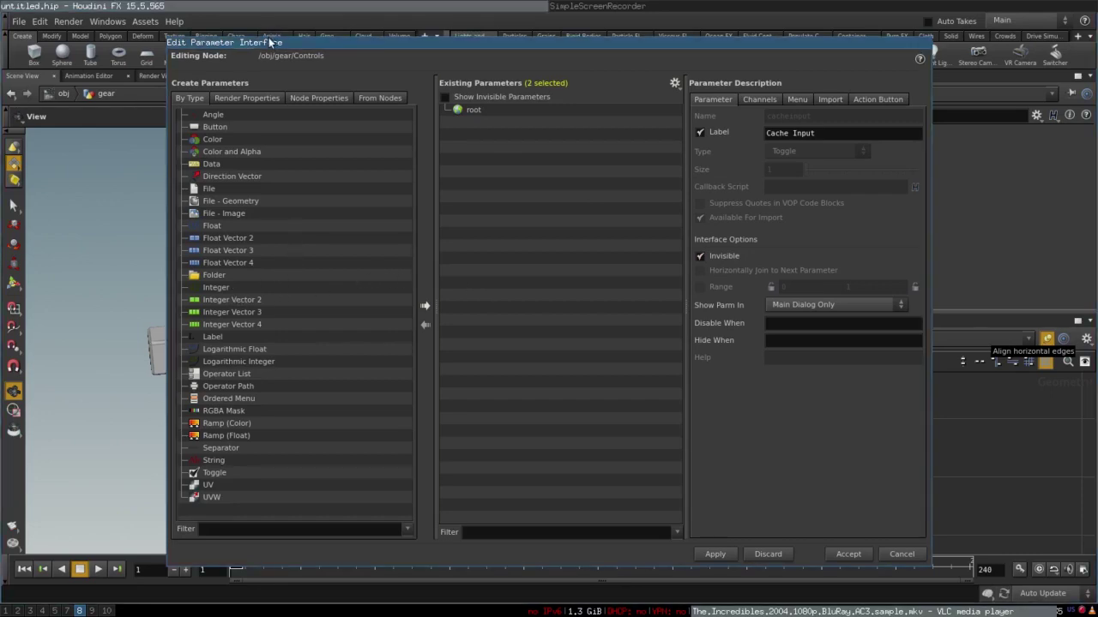
drag(268, 42, 376, 24)
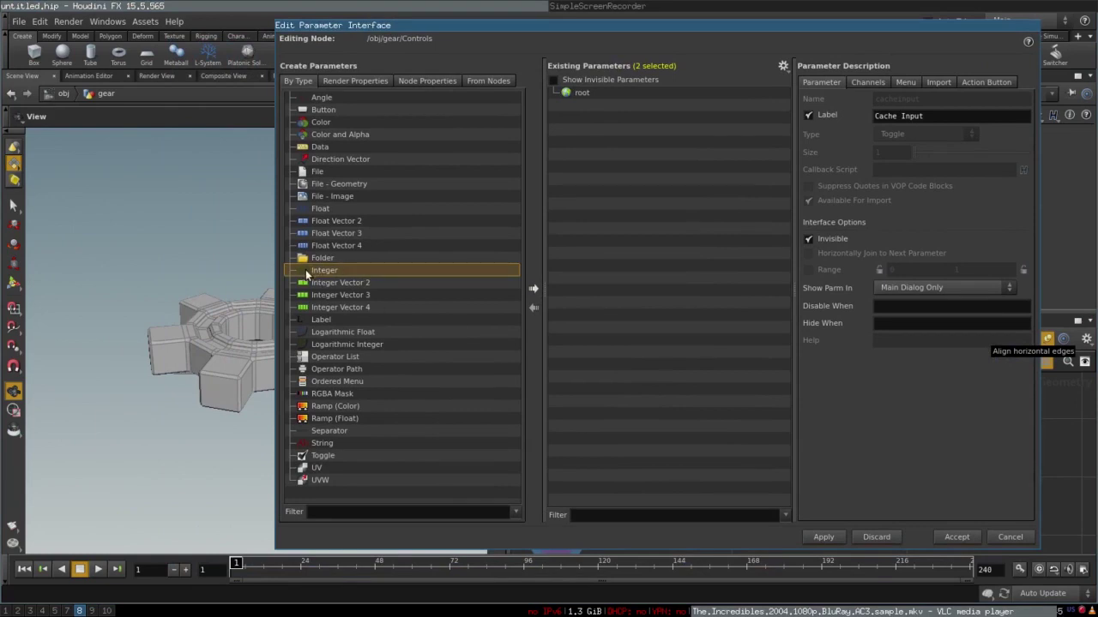
Add an Integer parameter to the Controls node with the name number_of_teeth and the label Number of teeth.
drag(305, 273, 598, 179)
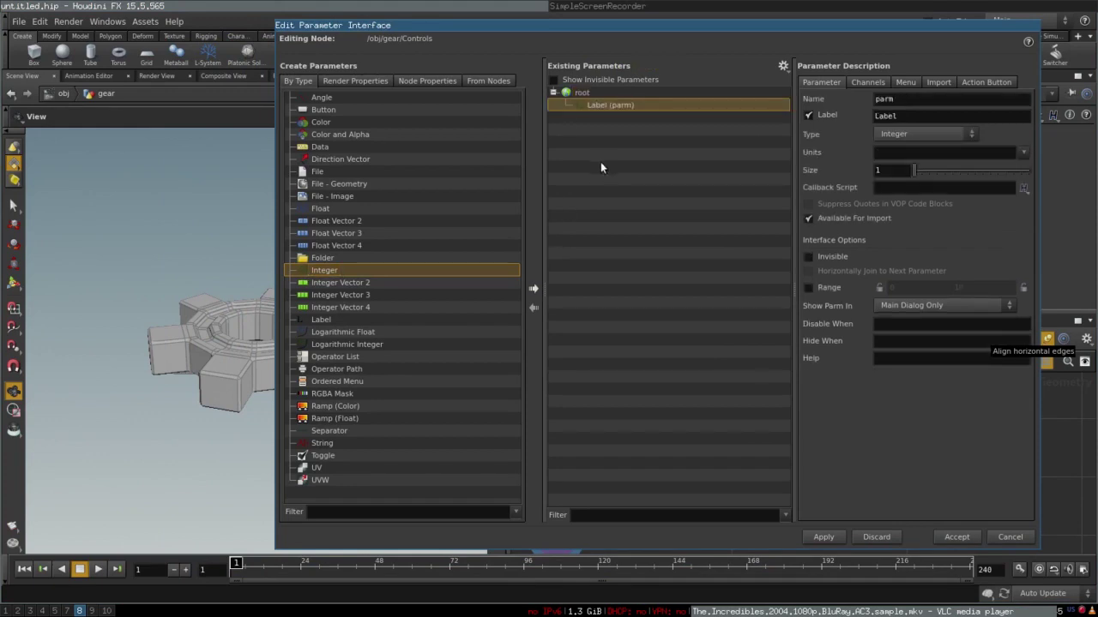
double_click(896, 98)
text(number_of_teeth)
key(Tab)
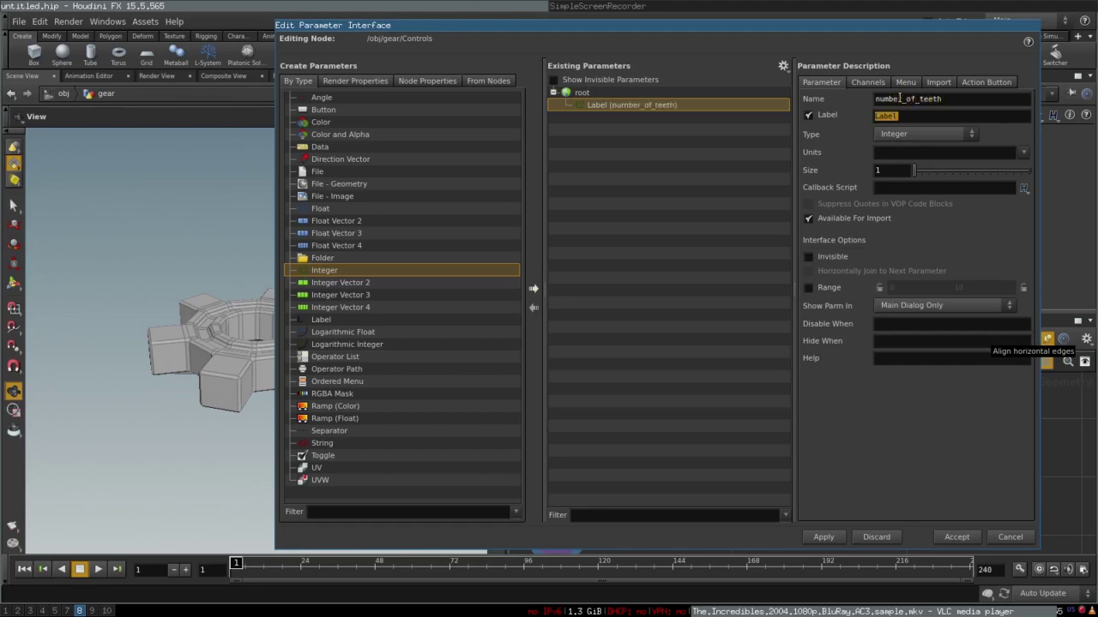
text(Number of tet)
key(Tab)
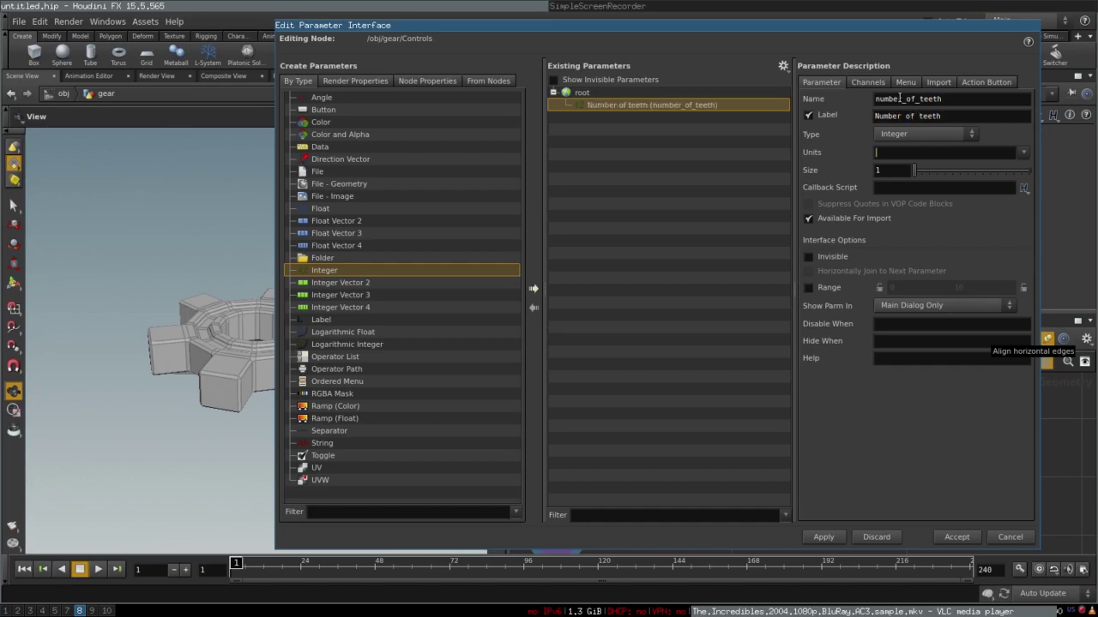
Enable the range of the Number of teeth parameter and set it from 5 to 15.
click(808, 288)
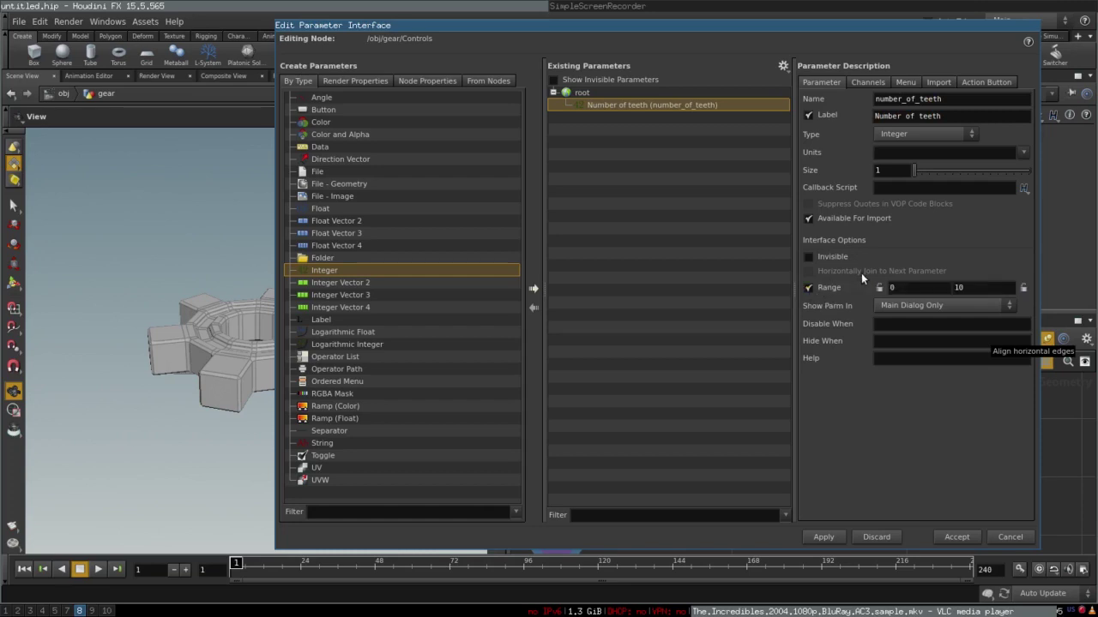
text(6)
key(BackSpace)
text(5)
key(Tab)
text(16)
key(BackSpace)
text(5)
key(Tab)
Set the default value of the Number of teeth parameter to 10.
click(861, 83)
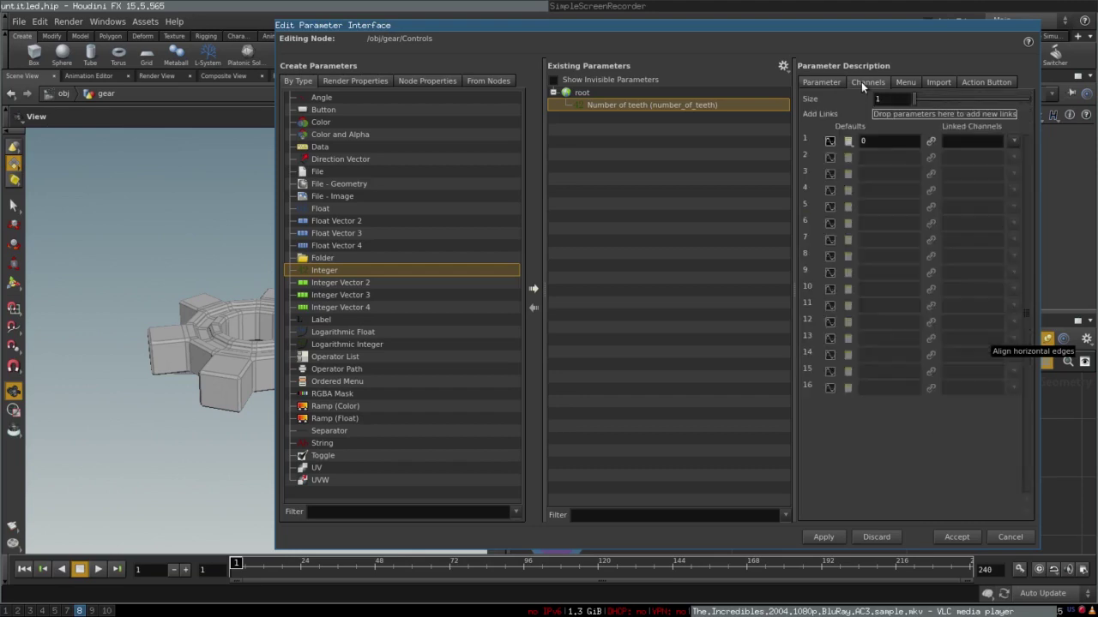
click(888, 144)
double_click(888, 145)
text(10)
click(822, 82)
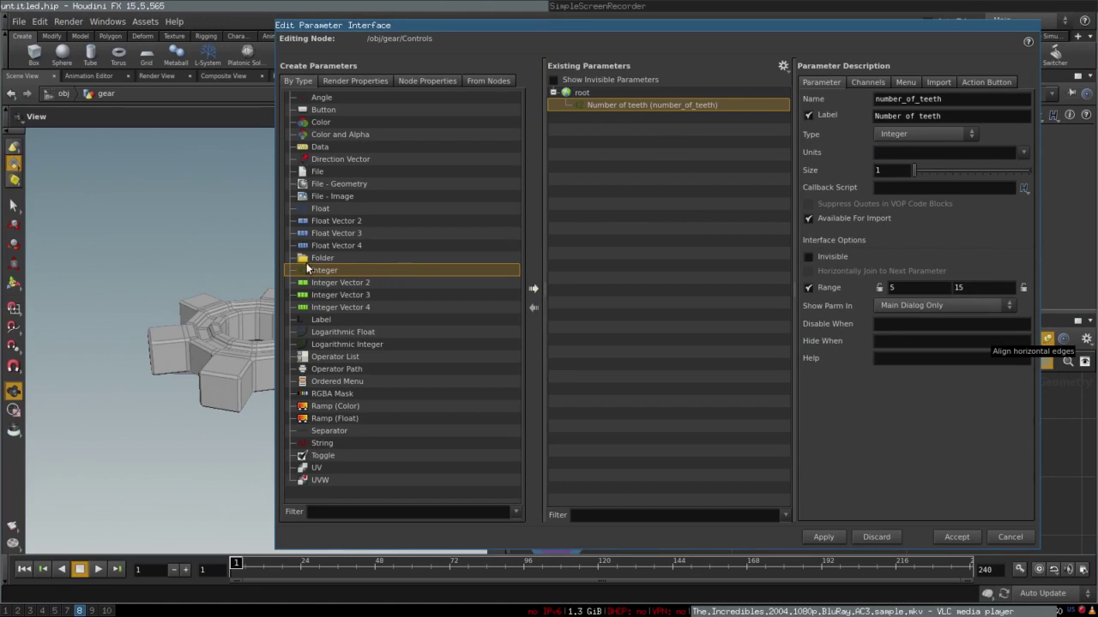
Add three Float parameters below Number of teeth in the existing parameters.
click(310, 211)
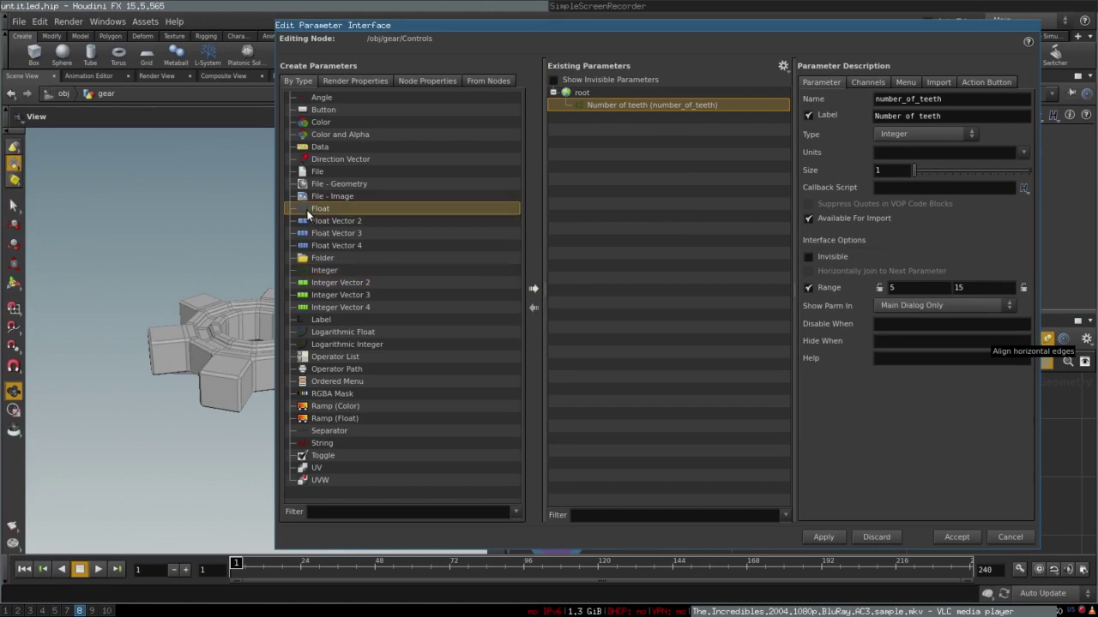
drag(311, 214, 615, 124)
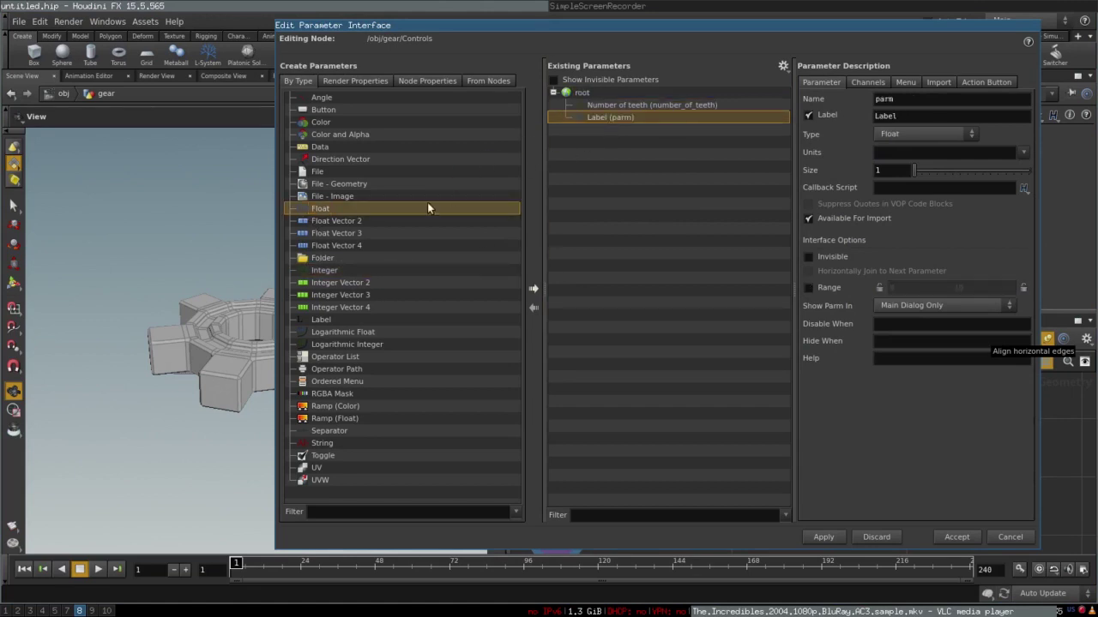
drag(319, 207, 614, 137)
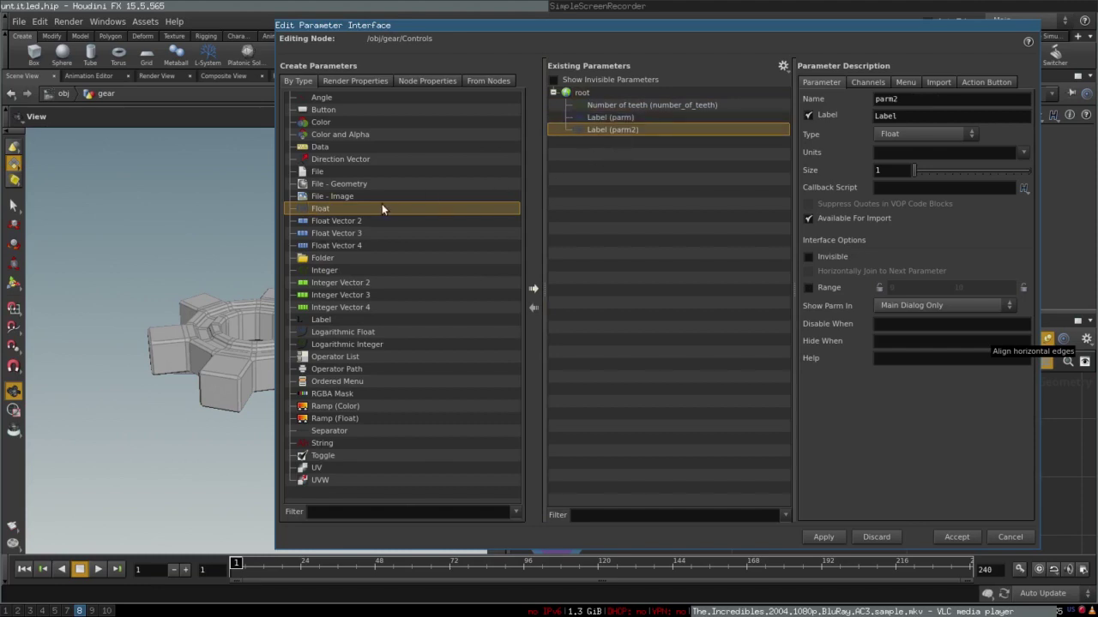
drag(382, 204, 606, 155)
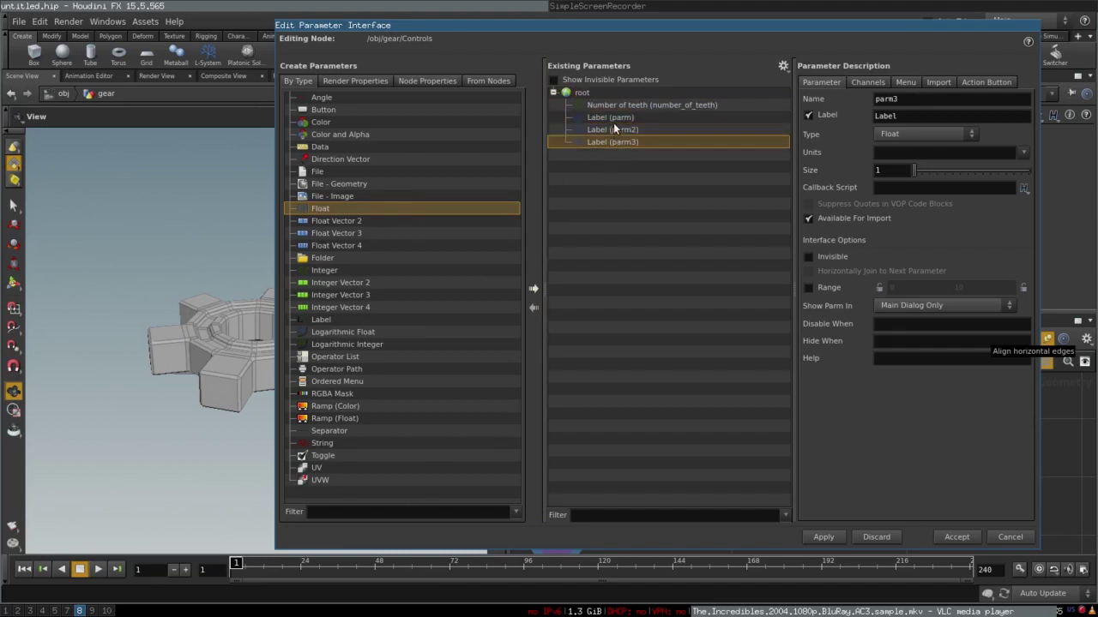
Name the first new Float parameter height and label it Height.
click(615, 117)
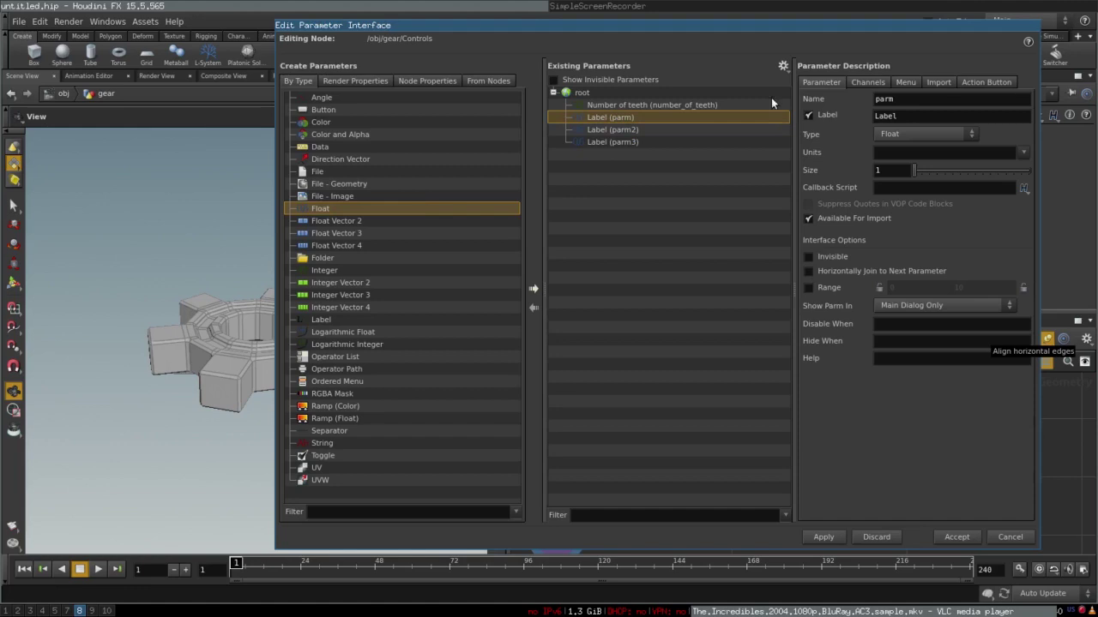
double_click(902, 101)
text(height)
key(Tab)
text(Height)
key(Tab)
Enable the Height parameter's range and set its default value to 5.
click(807, 288)
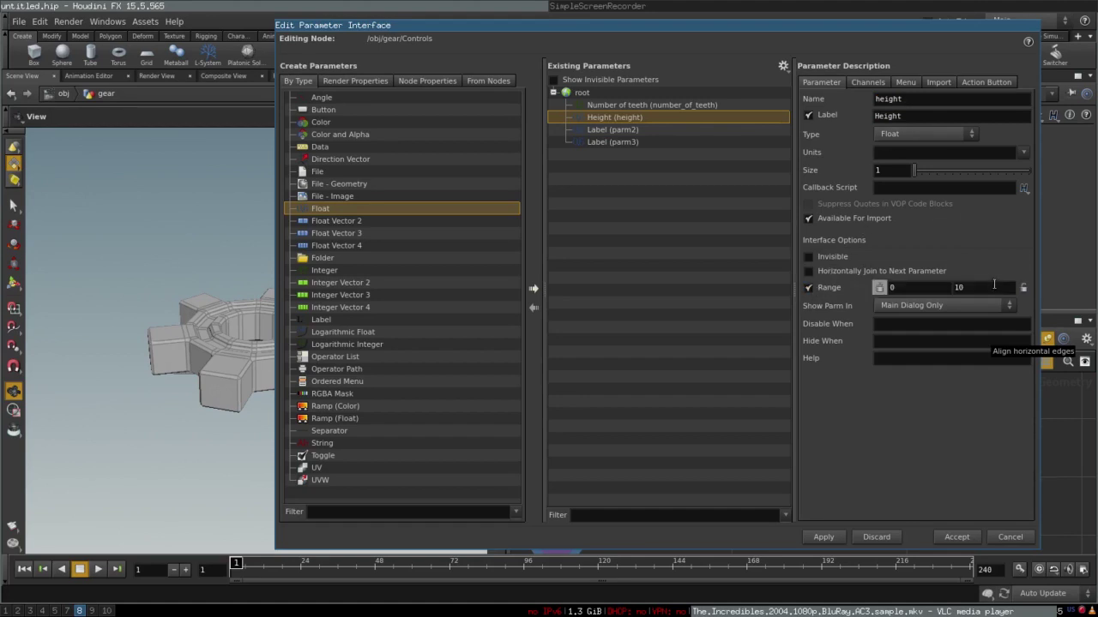
click(883, 83)
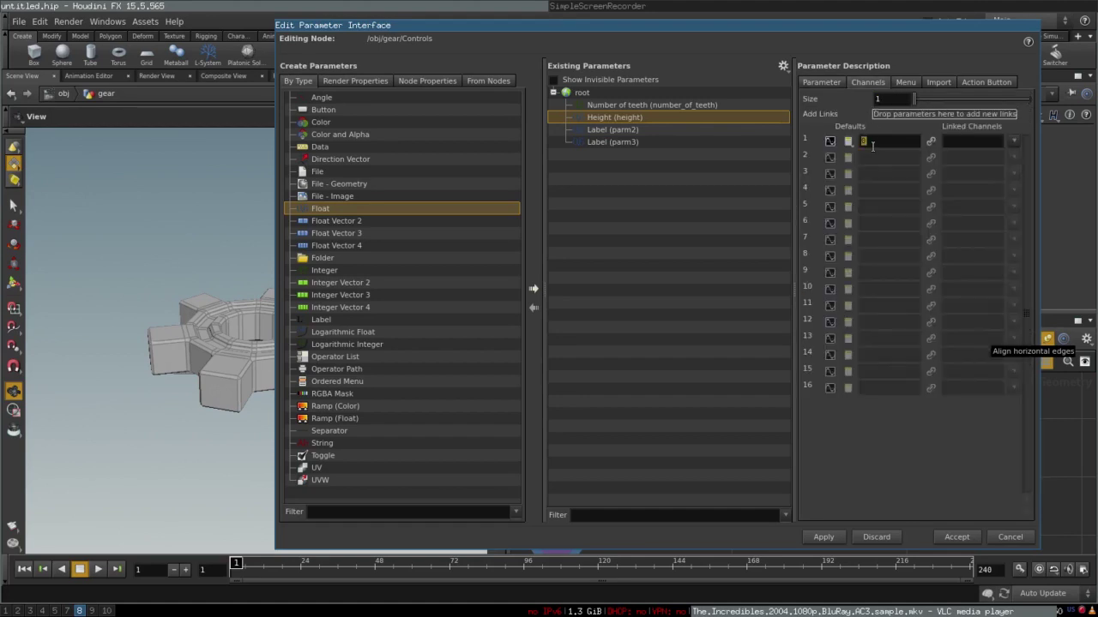
text(5)
key(Tab)
Name the second new Float parameter radius and label it Radius.
click(620, 130)
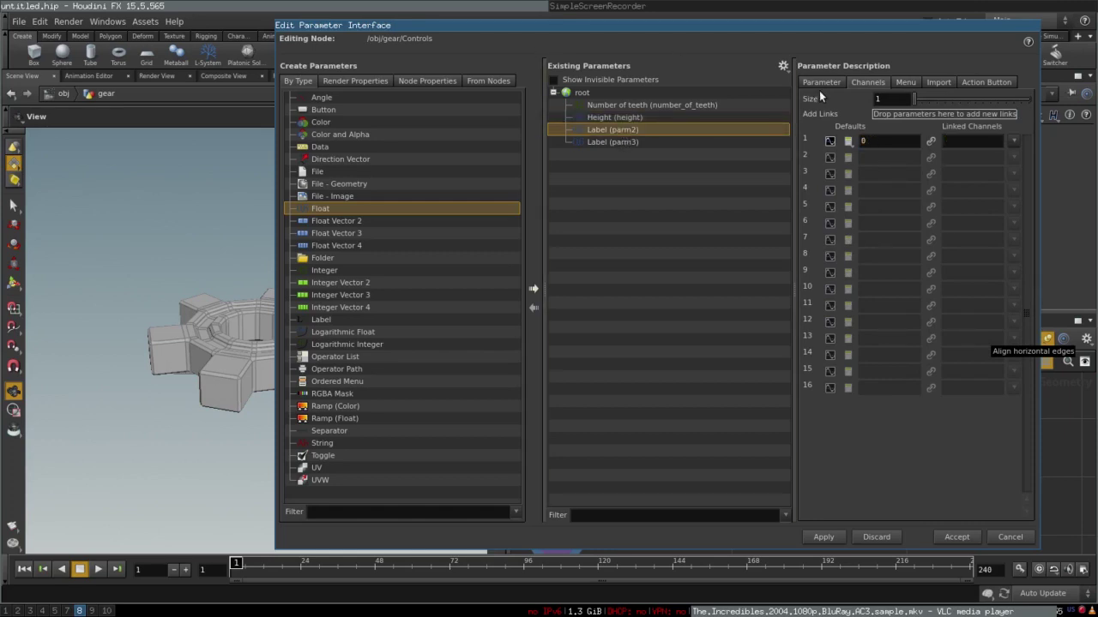
click(820, 83)
double_click(888, 100)
text(r)
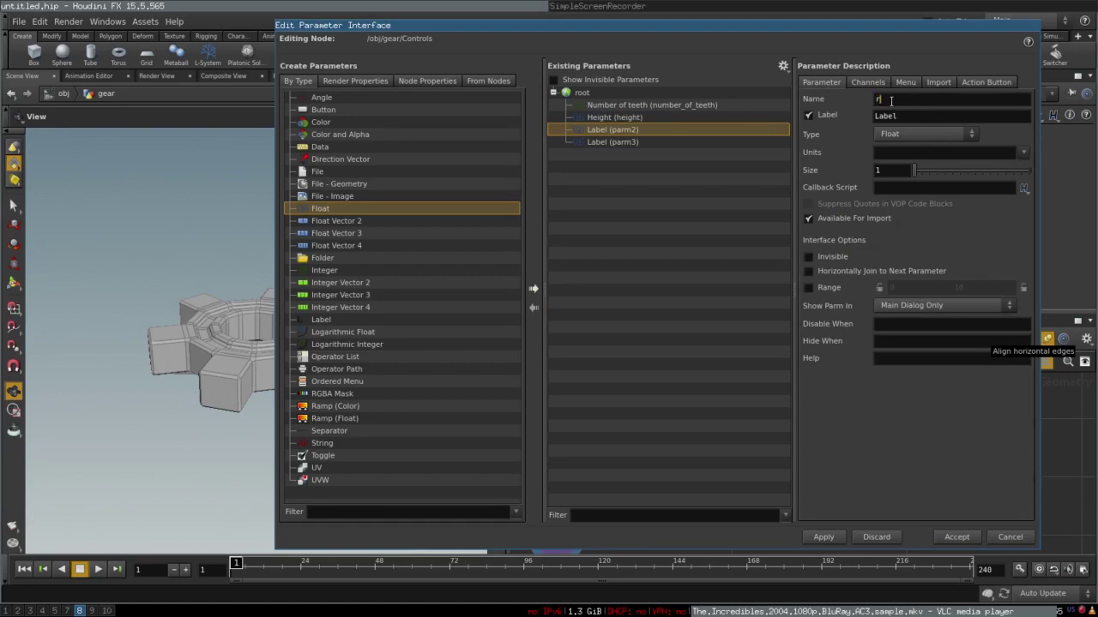
text(adius)
key(Tab)
text(Radius)
key(Tab)
Enable the Radius parameter's range, set its maximum to 1 and its default value to 0.5.
click(807, 289)
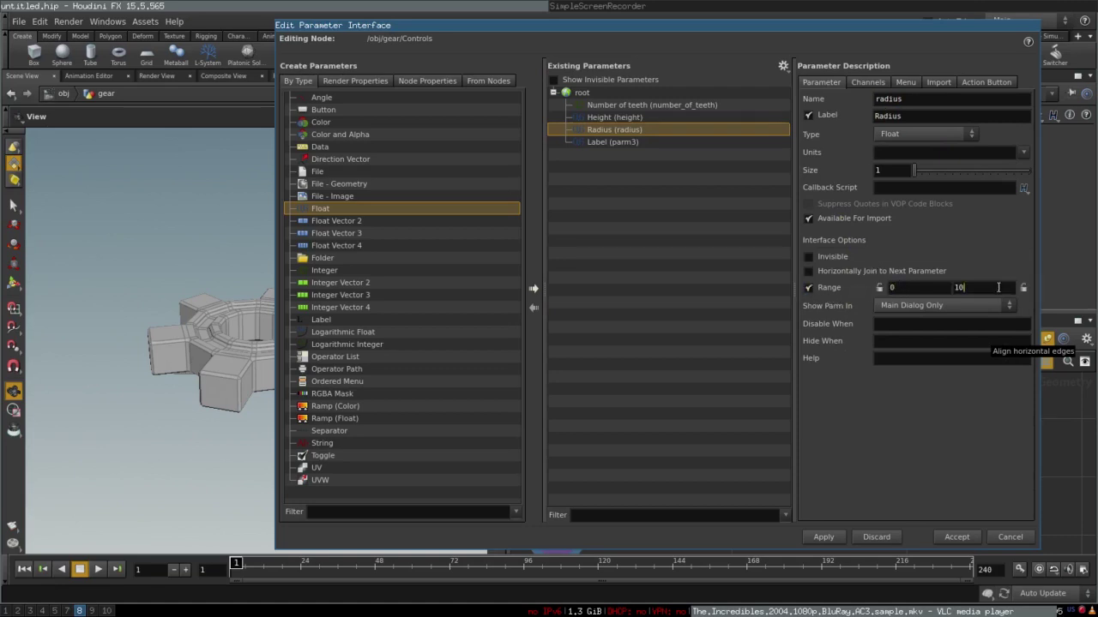
double_click(956, 288)
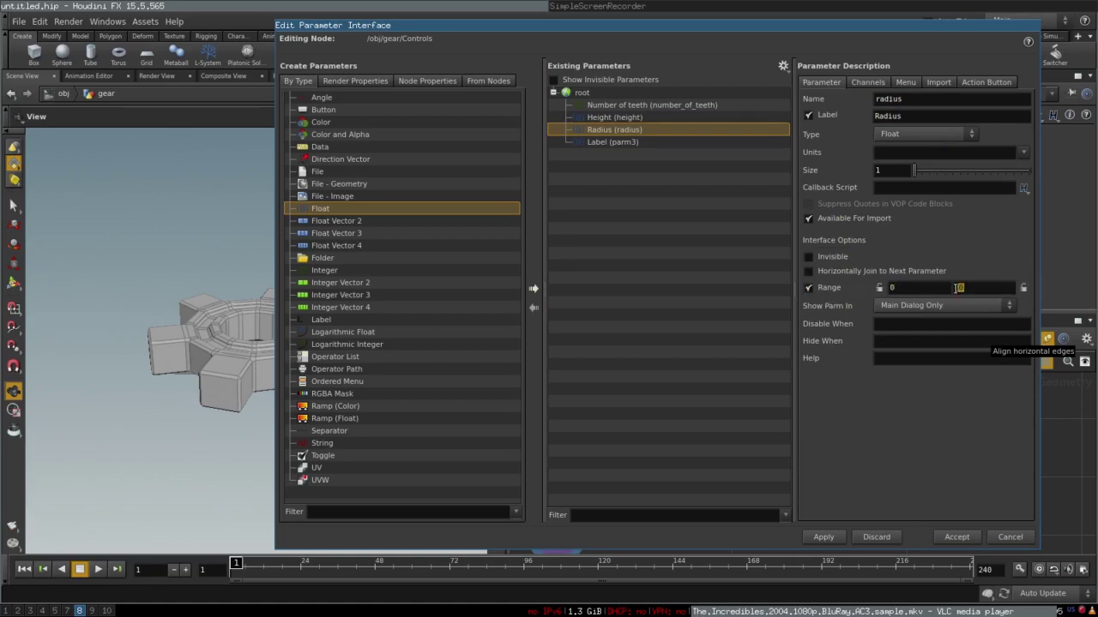
click(869, 82)
click(881, 139)
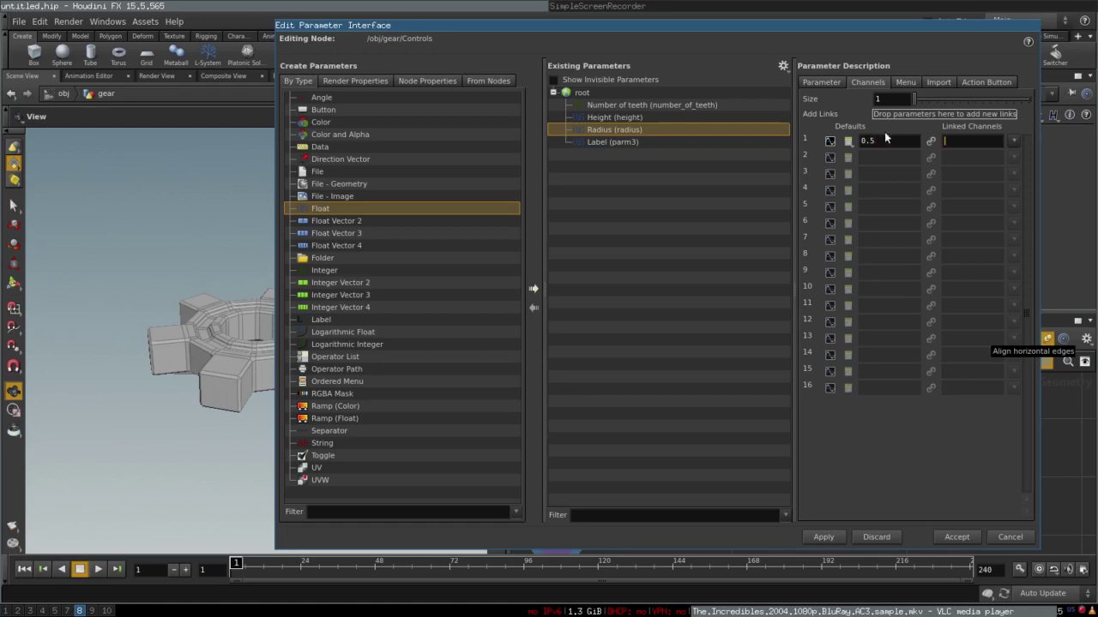
Name the third new Float parameter teethSize and label it Teeth Size.
click(820, 82)
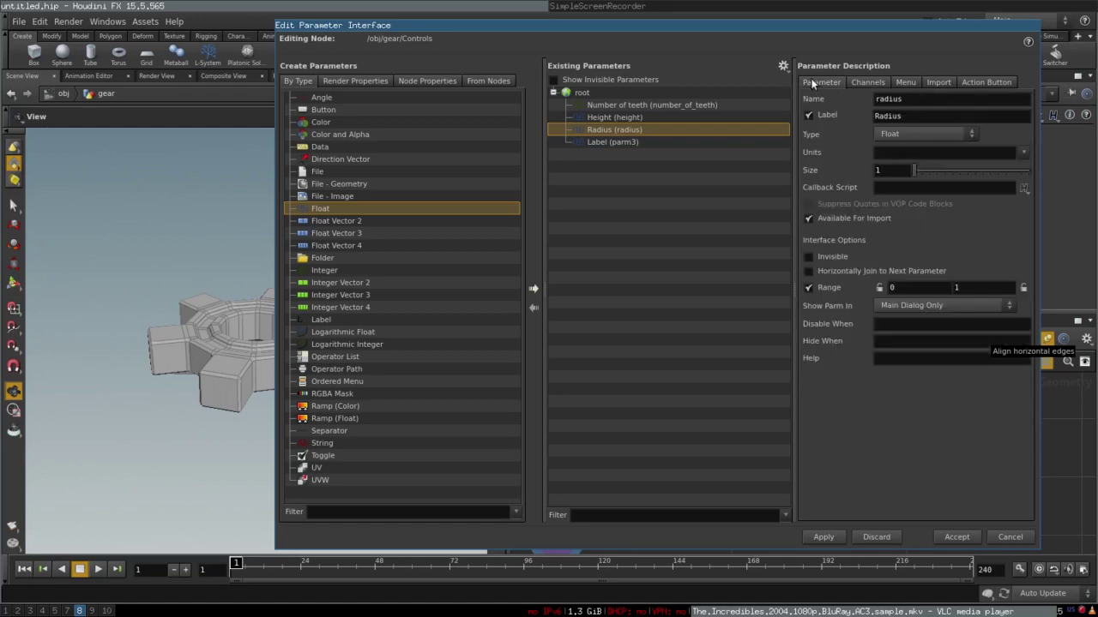
click(604, 141)
double_click(890, 99)
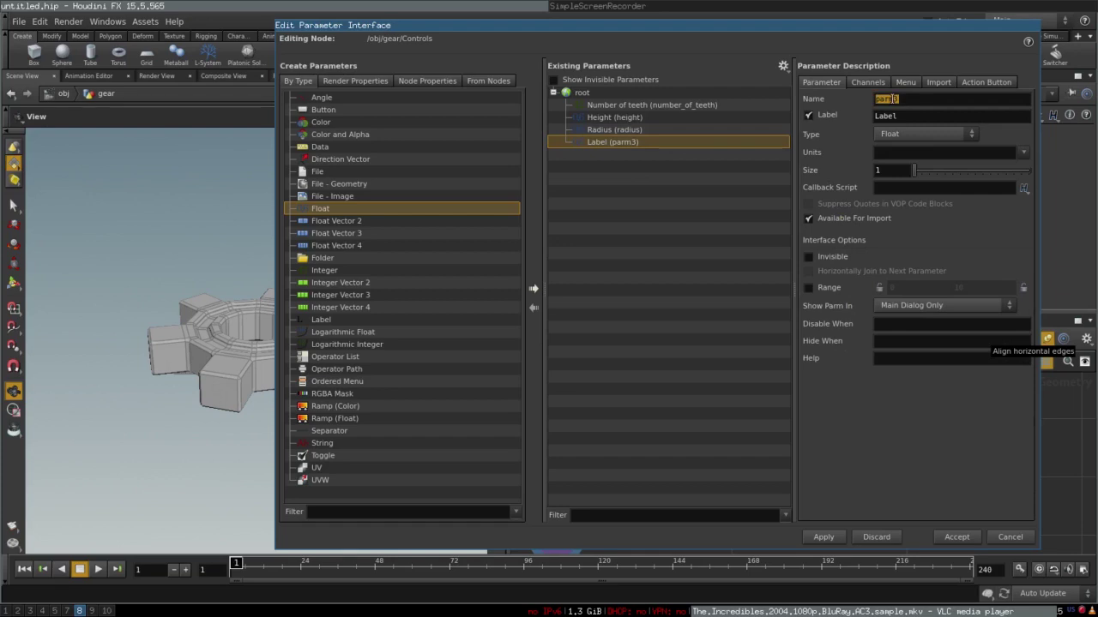
text(teethSize)
key(Tab)
text(Teeth Size)
key(Tab)
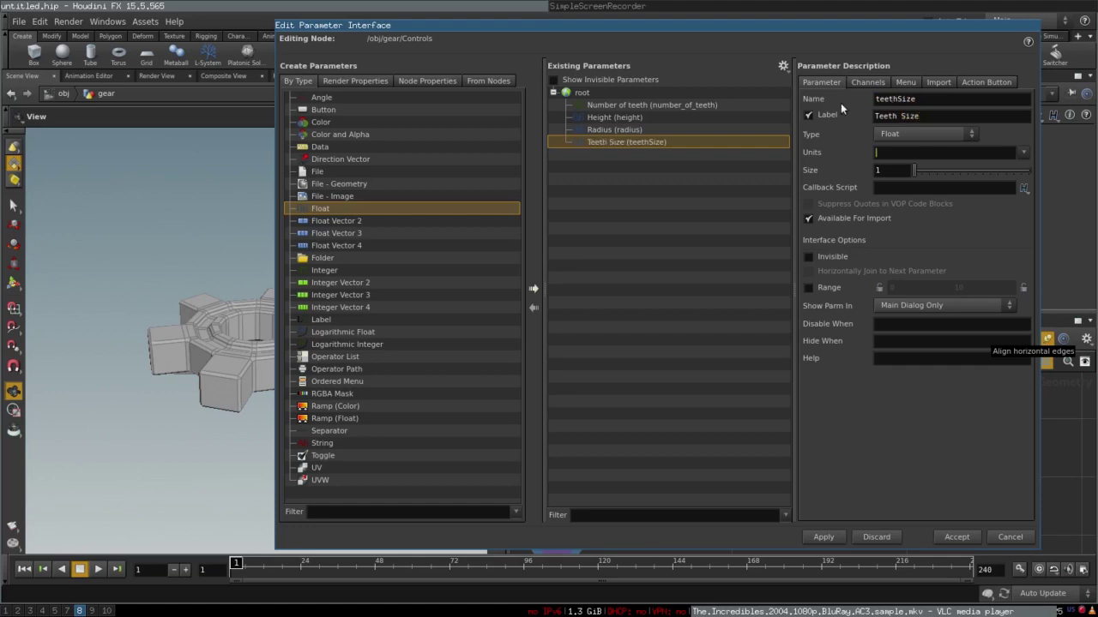
Enable the Teeth Size parameter's range and set its default value to 0.5.
click(808, 288)
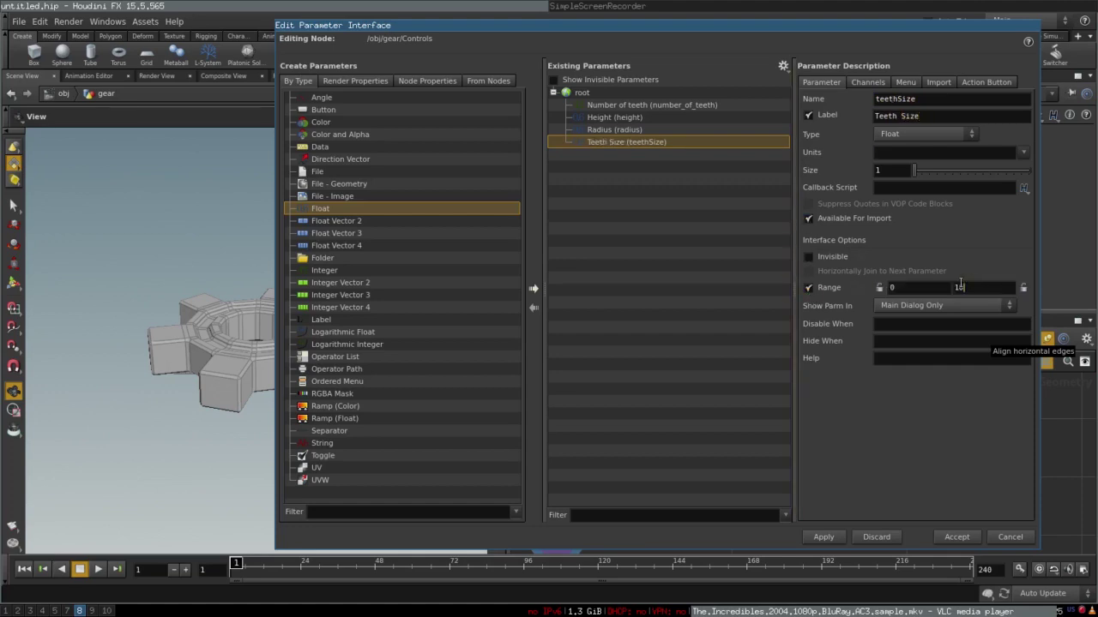
click(852, 81)
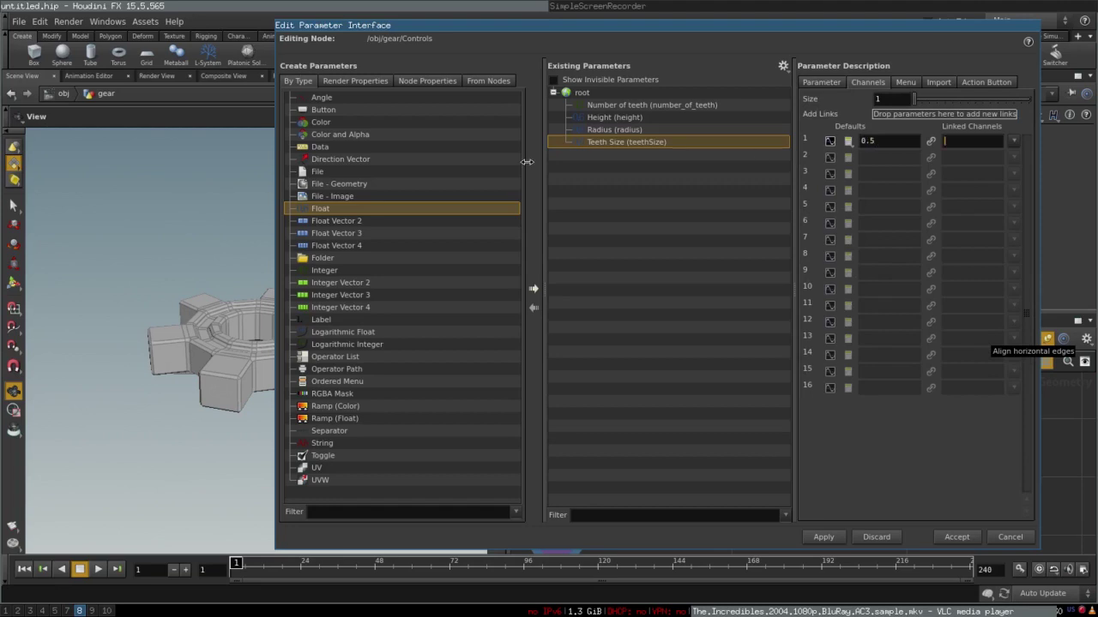
Add another Float parameter below Teeth Size, name it grooveSize and label it Groove Size.
drag(346, 211, 634, 157)
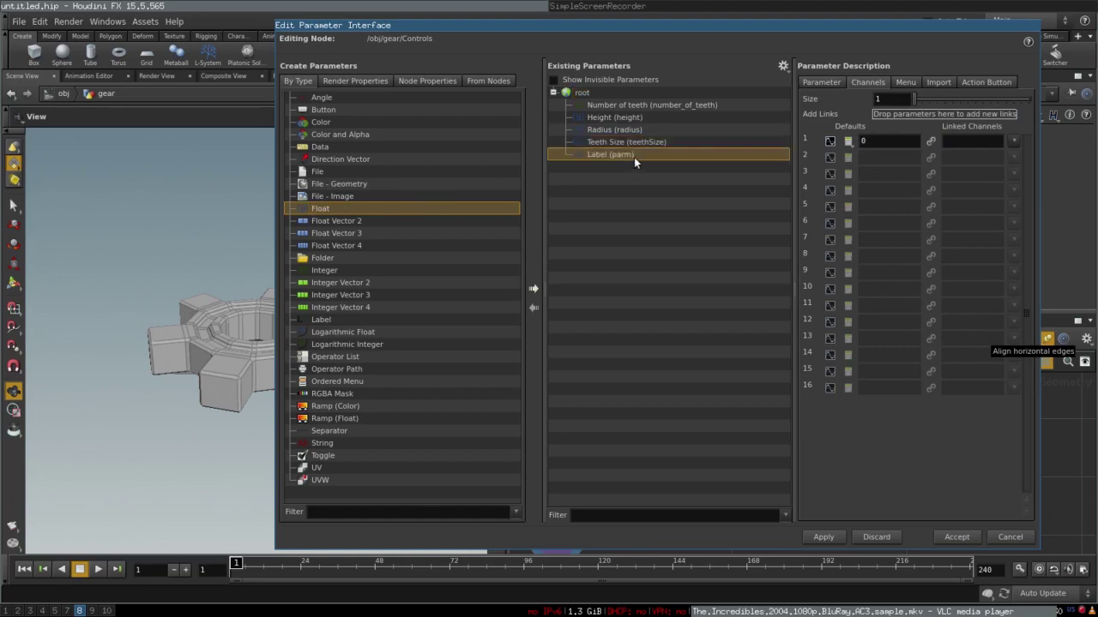
click(821, 81)
double_click(887, 100)
text(gr)
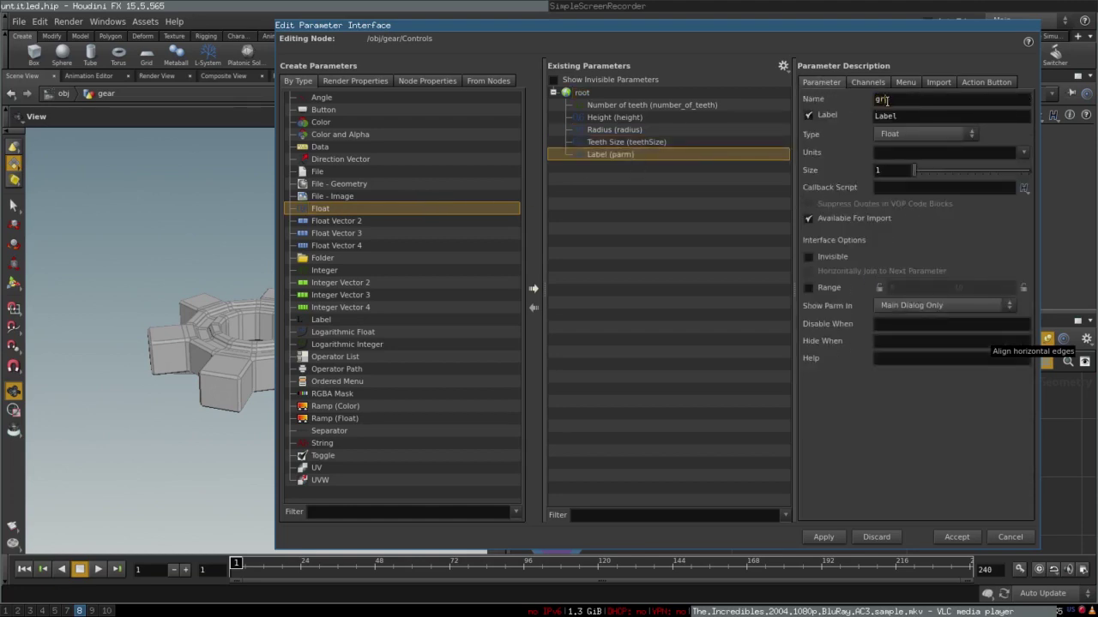
text(ooveSize)
key(Tab)
text(Groove Size)
key(Tab)
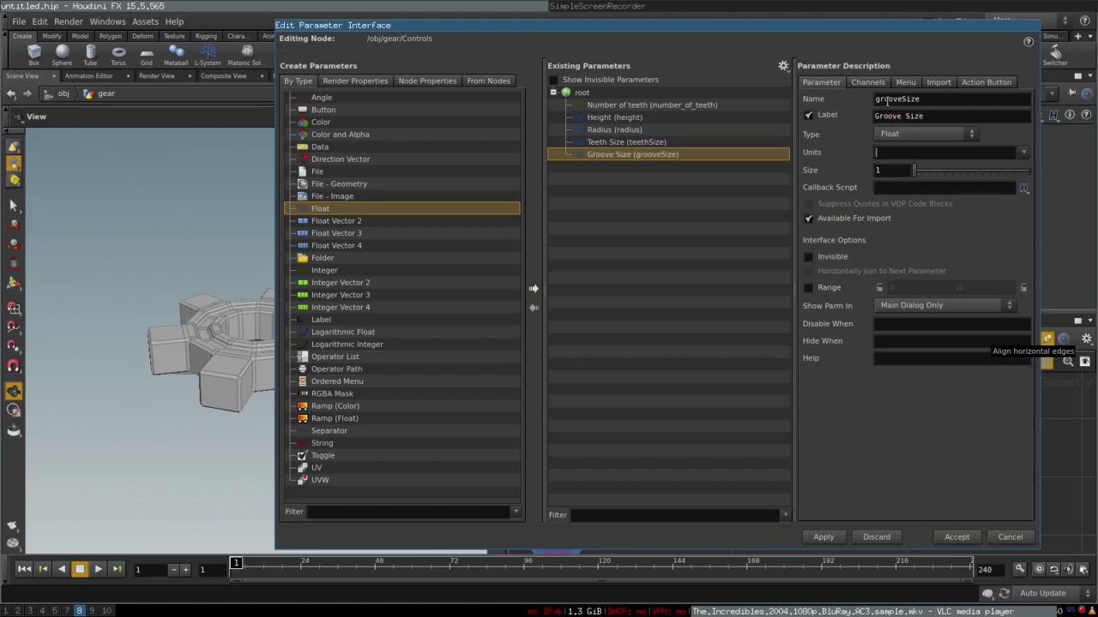
Give Groove Size a range of 0 to 1 with a default of 0.5, and accept the parameter interface changes.
click(809, 288)
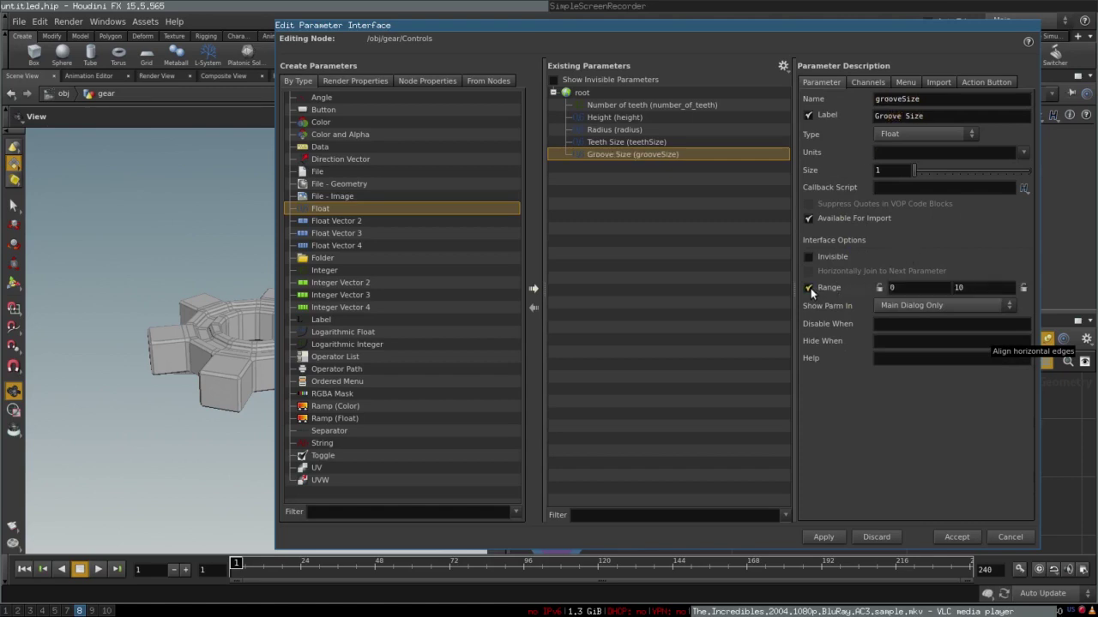
click(959, 288)
text(1)
click(853, 82)
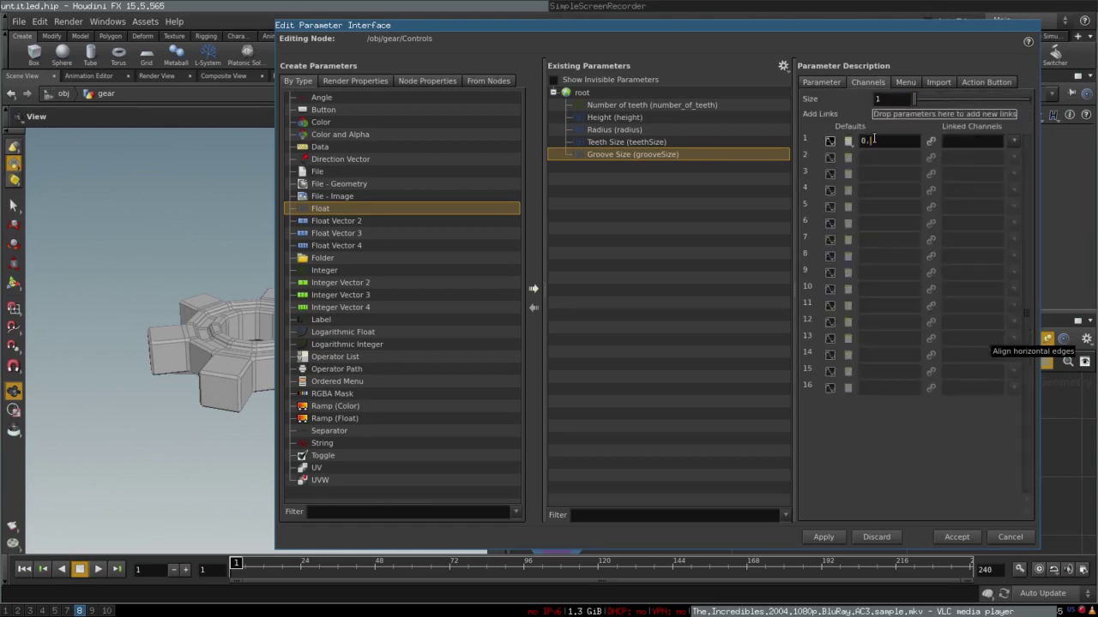
text(5)
click(948, 537)
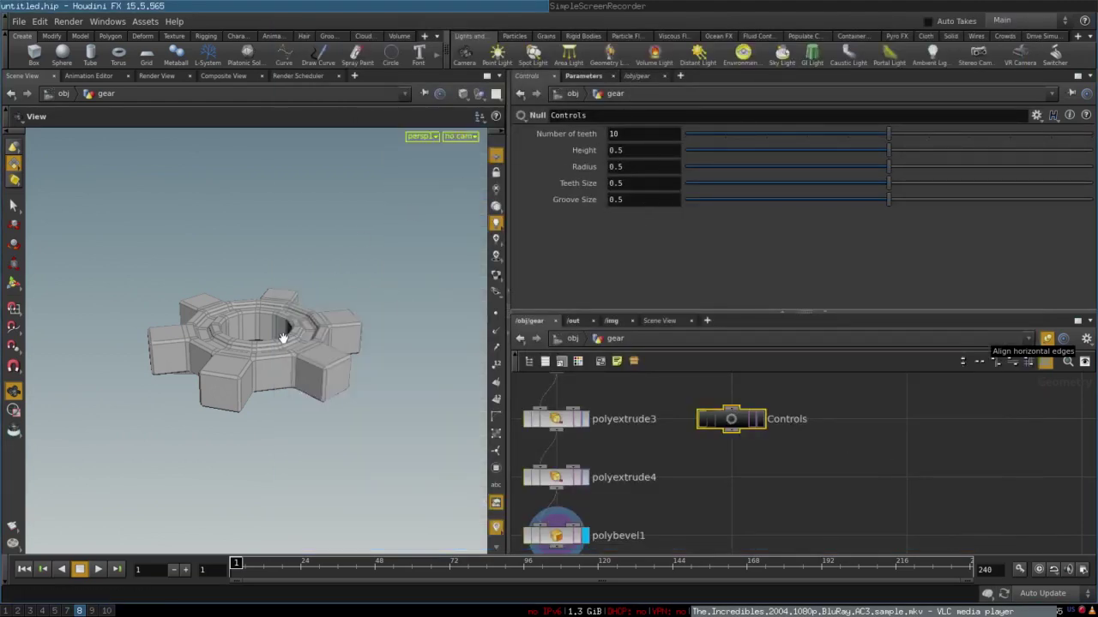
Copy the Number of teeth parameter from the Controls null.
drag(247, 324, 254, 363)
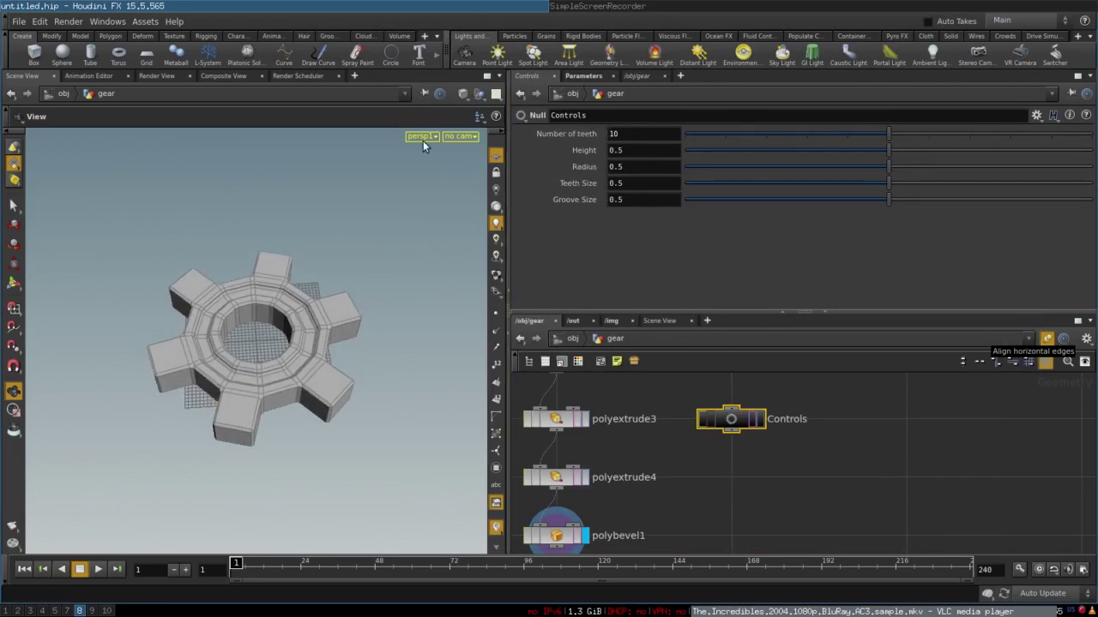
double_click(614, 133)
right_click(614, 134)
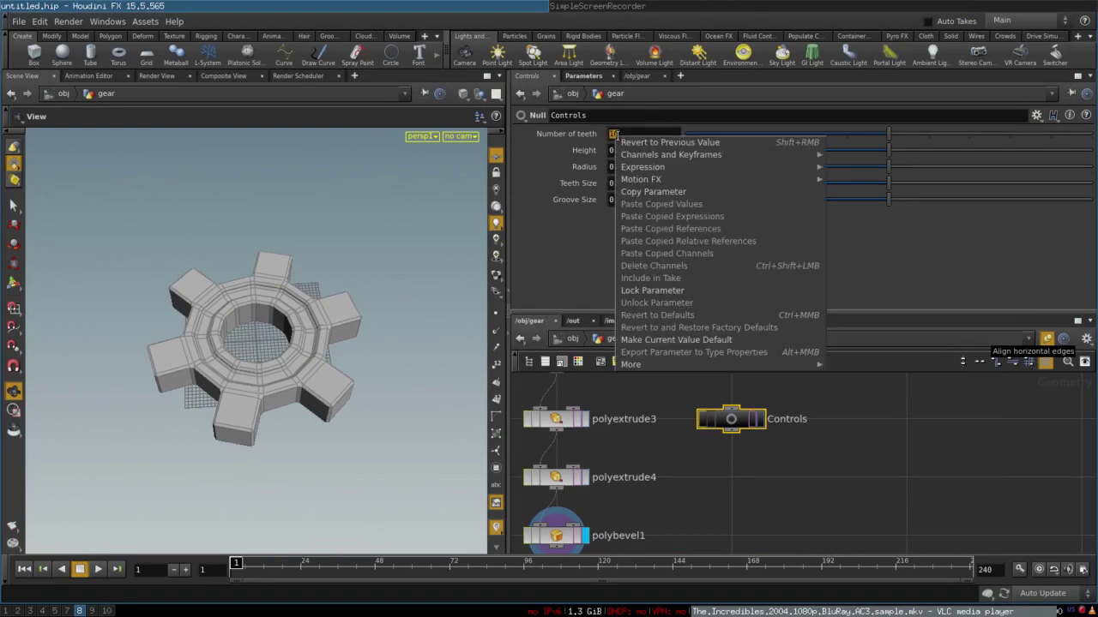
click(653, 192)
Select the tube1 node and vary its Columns value to test how it affects the gear's teeth.
middle_drag(612, 397, 670, 484)
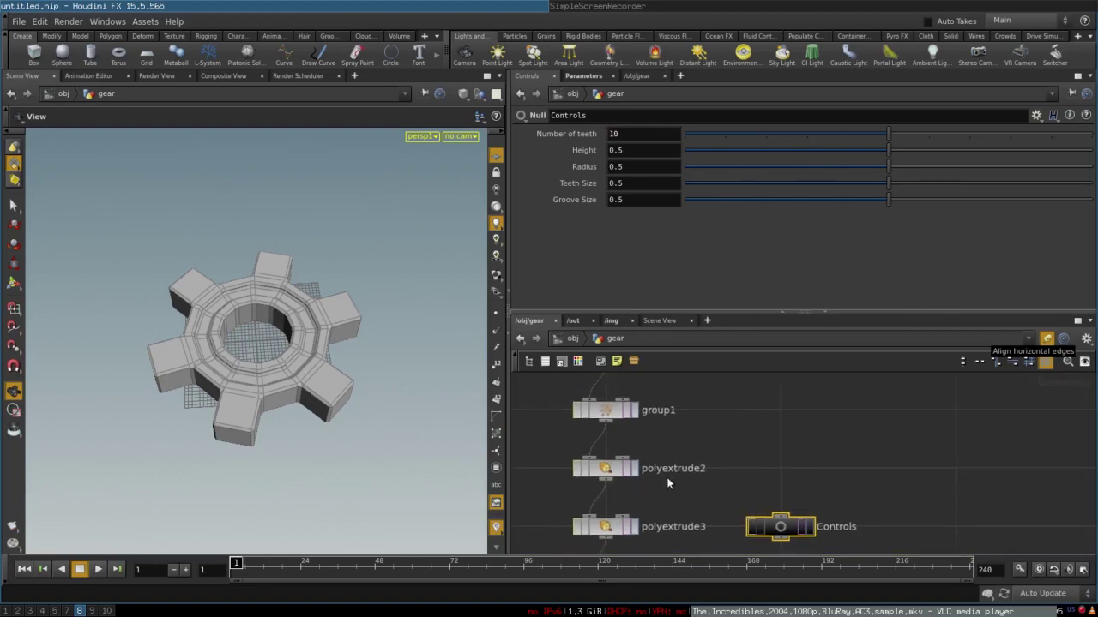
middle_drag(701, 431, 727, 461)
scroll(727, 461, up, 2)
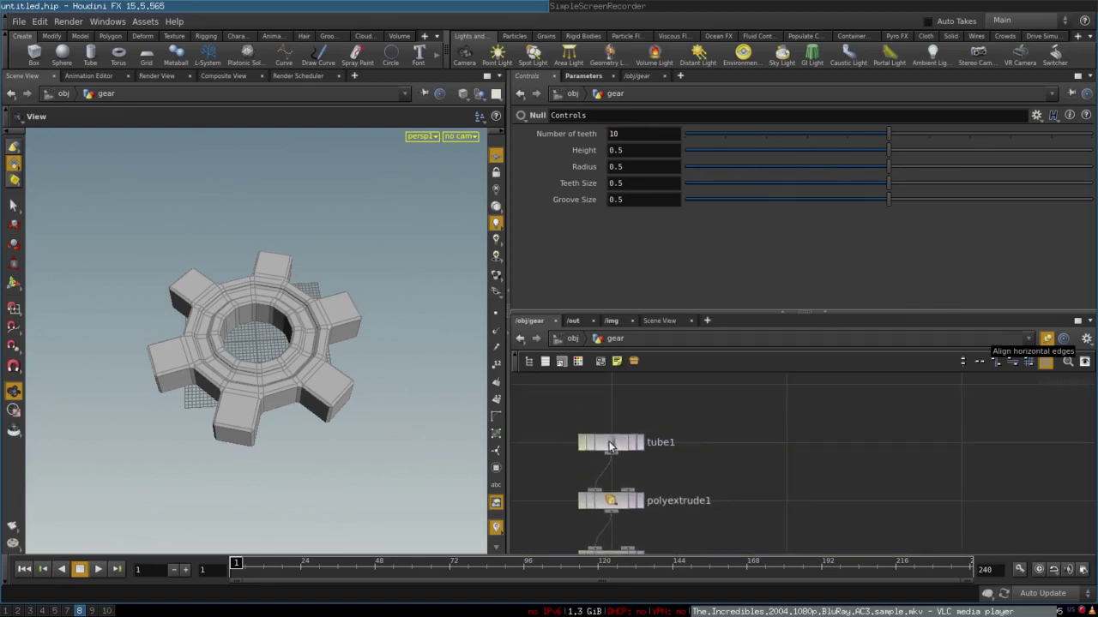
click(611, 441)
scroll(562, 223, down, 2)
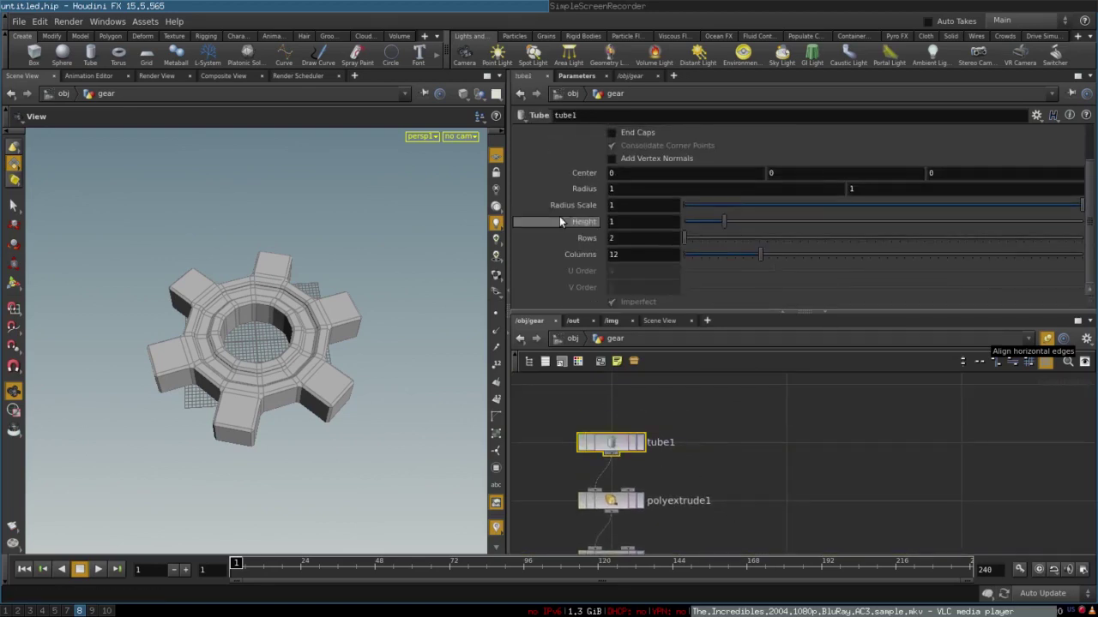
drag(719, 257, 828, 256)
mouse_move(751, 248)
mouse_down()
mouse_move(730, 246)
mouse_move(768, 254)
mouse_up()
Link tube1's Columns to the copied Number of teeth parameter with a relative reference.
right_click(613, 254)
click(613, 254)
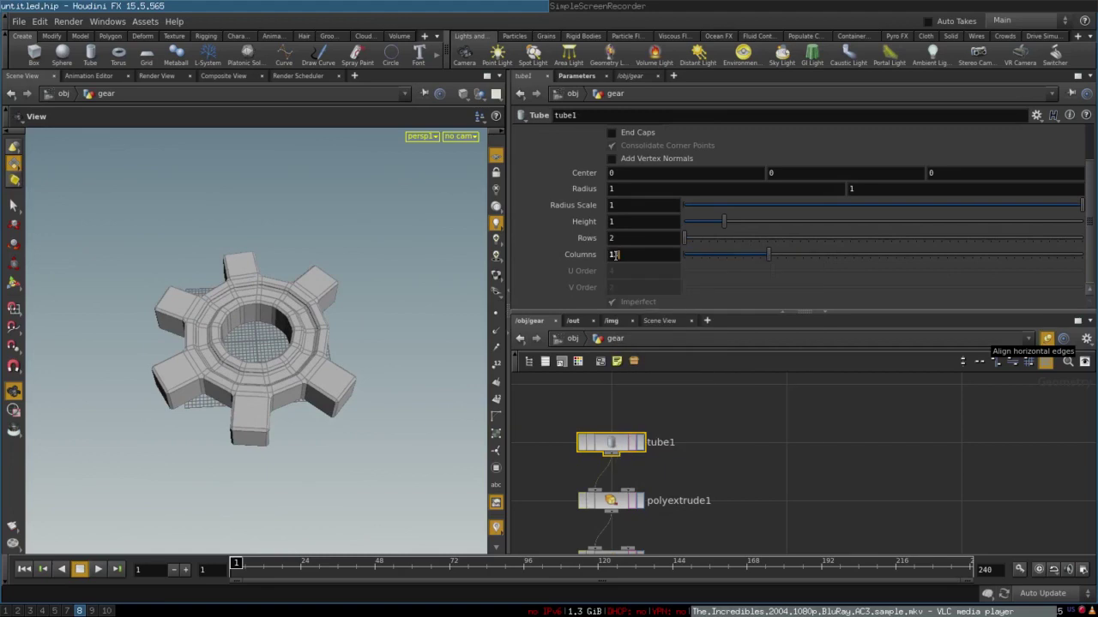
right_click(614, 255)
click(614, 255)
double_click(612, 254)
right_click(613, 253)
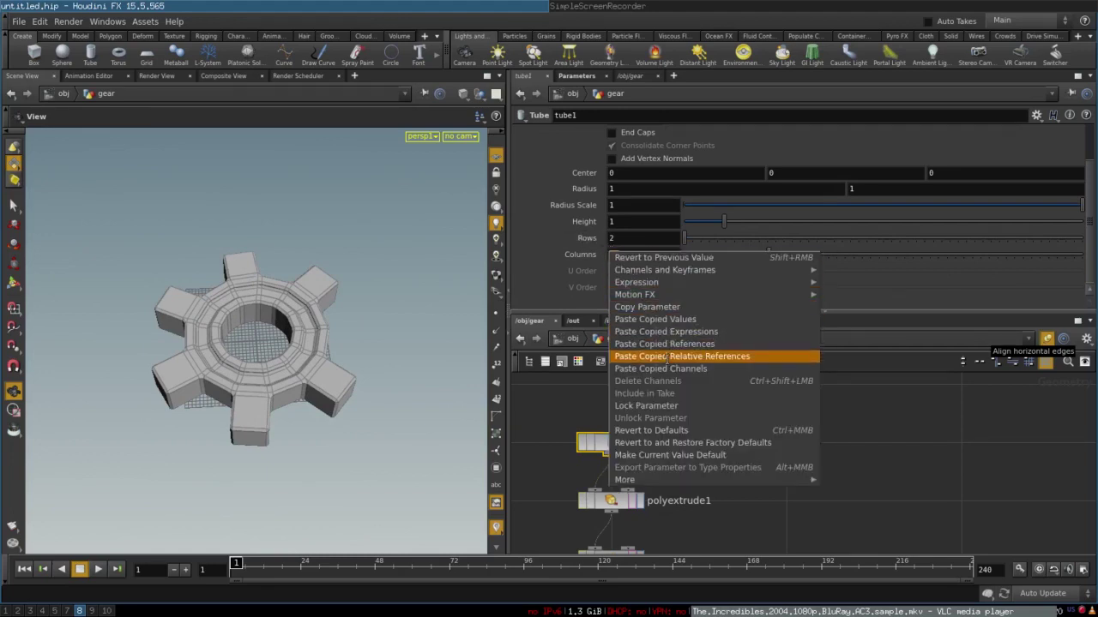
click(666, 357)
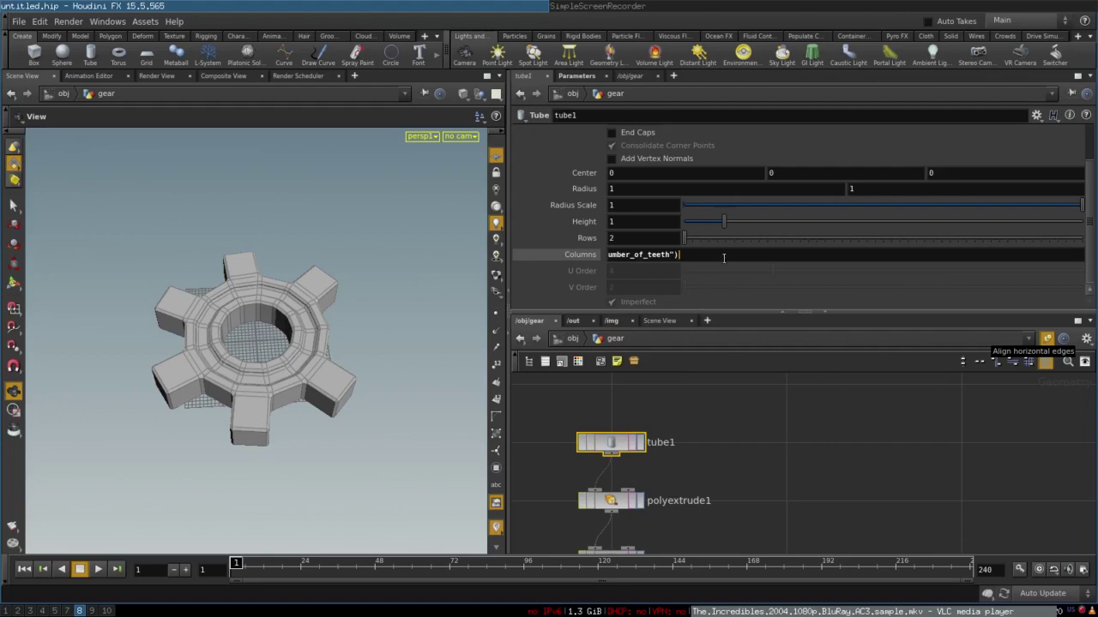
key(Return)
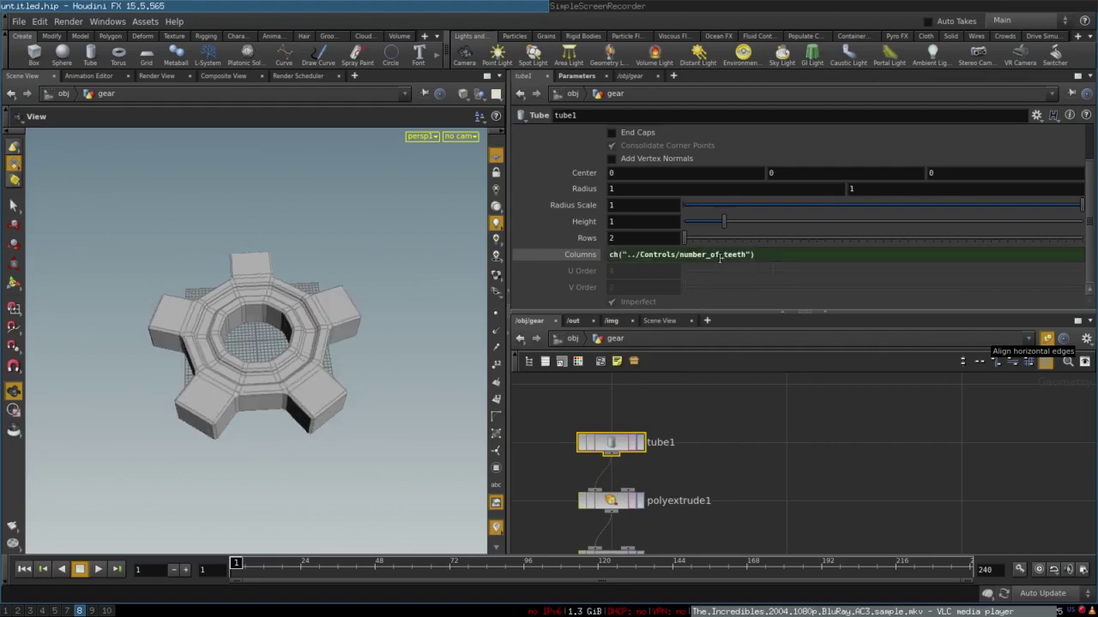
Set Number of teeth to 13 on the Controls null and check the gear's teeth against tube1's Columns reference.
middle_drag(733, 471, 741, 399)
scroll(746, 422, down, 3)
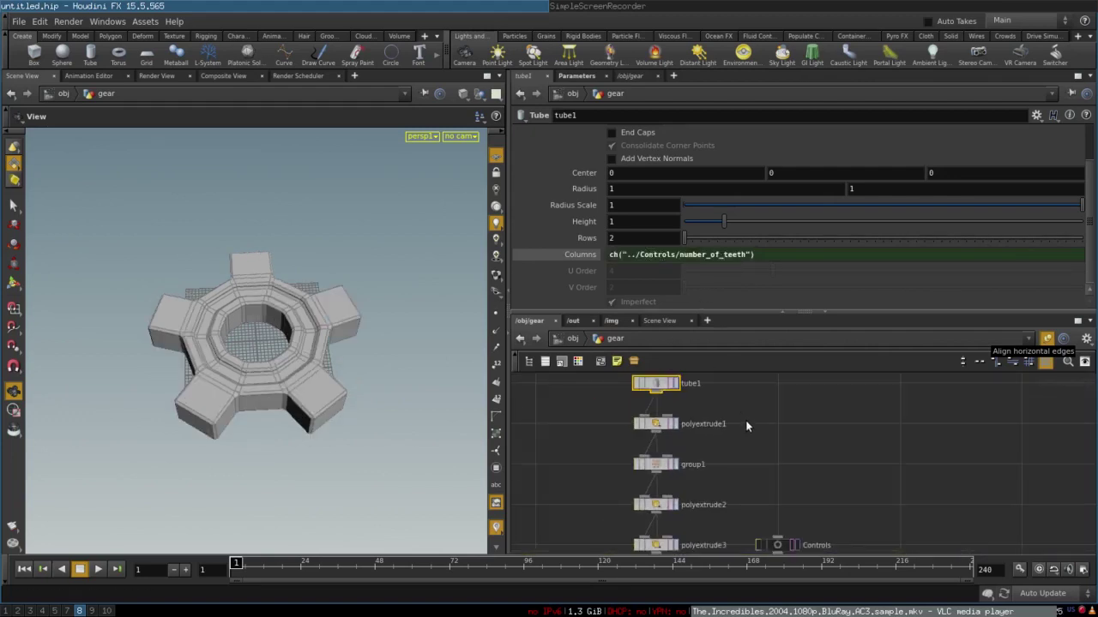
click(781, 499)
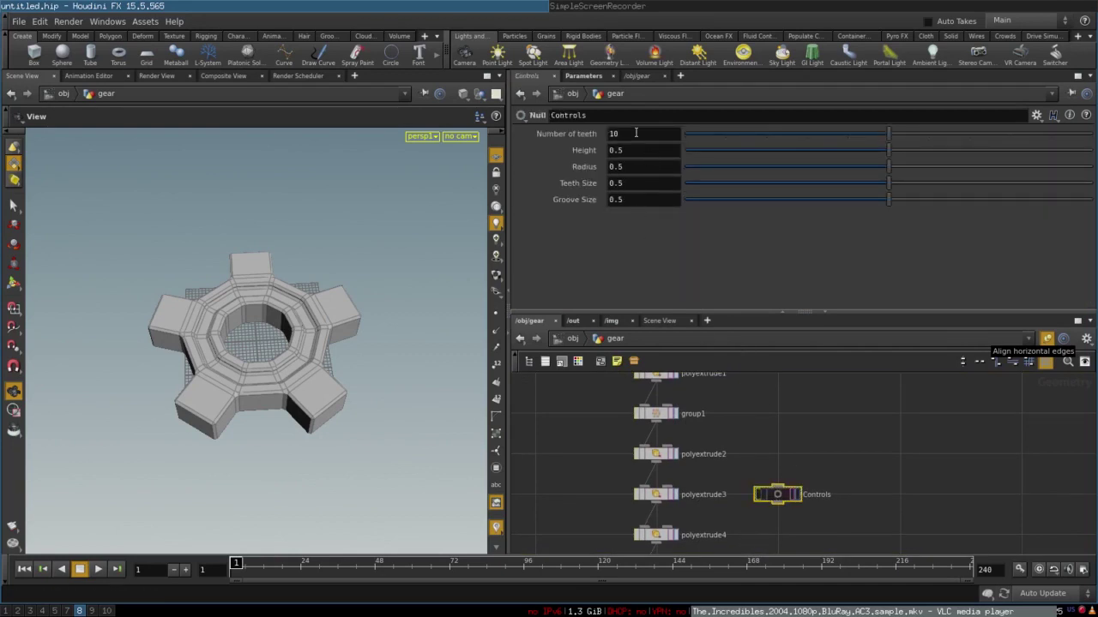
scroll(766, 421, up, 3)
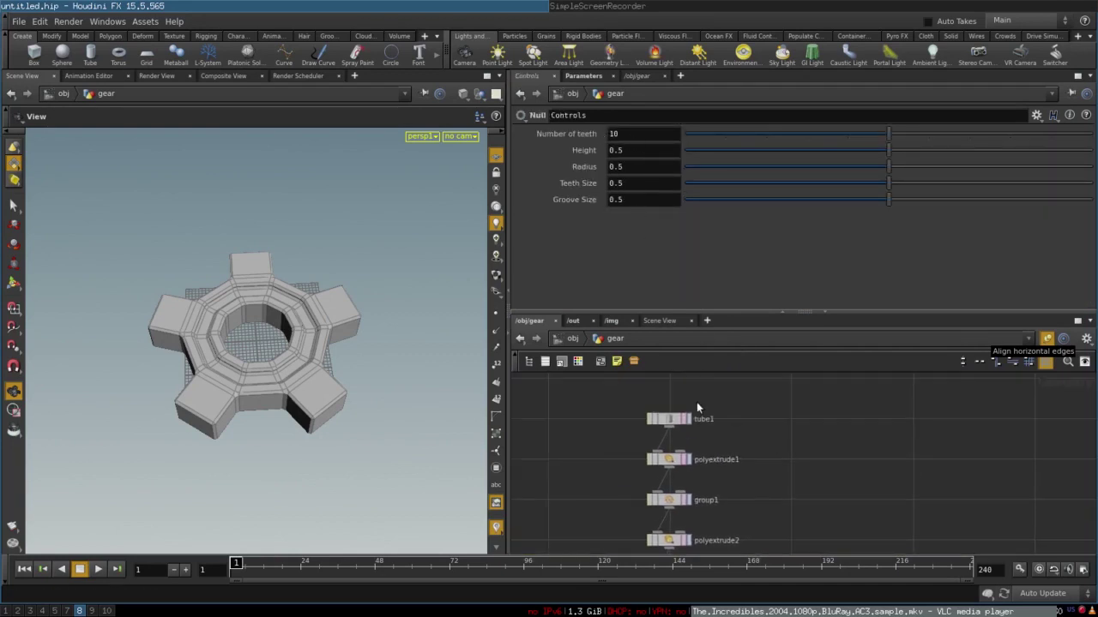
click(674, 418)
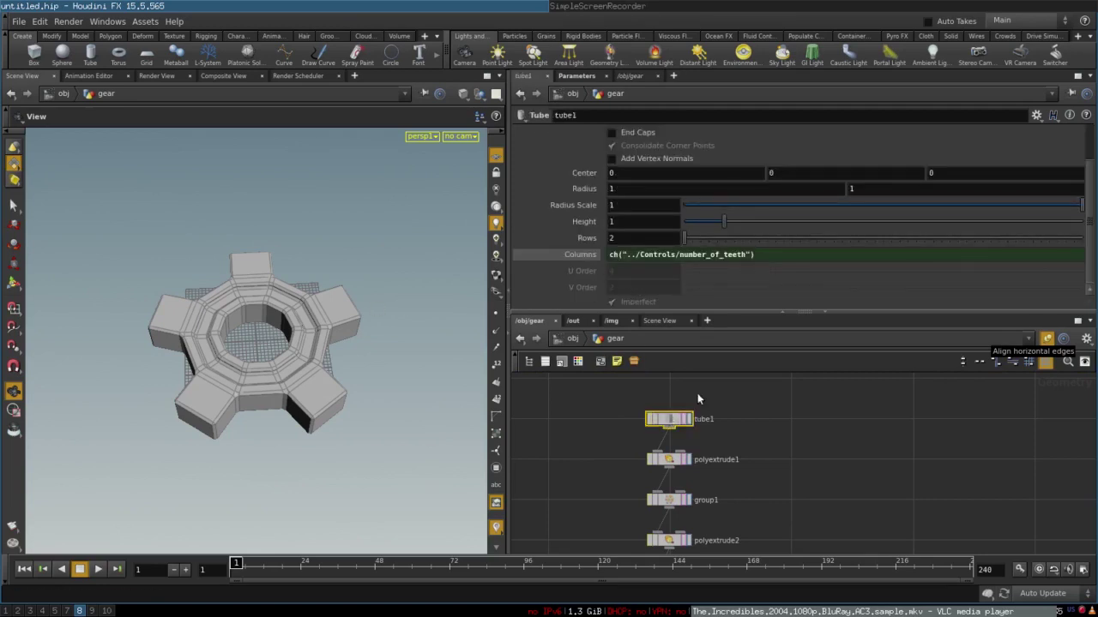
scroll(813, 473, down, 3)
click(784, 474)
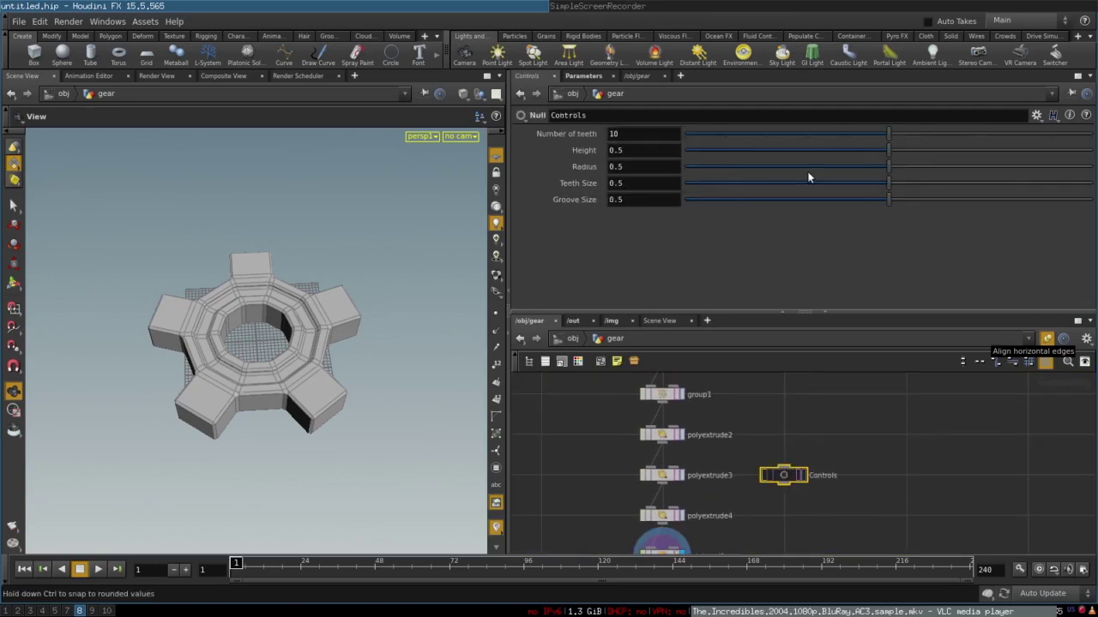
drag(866, 135, 991, 108)
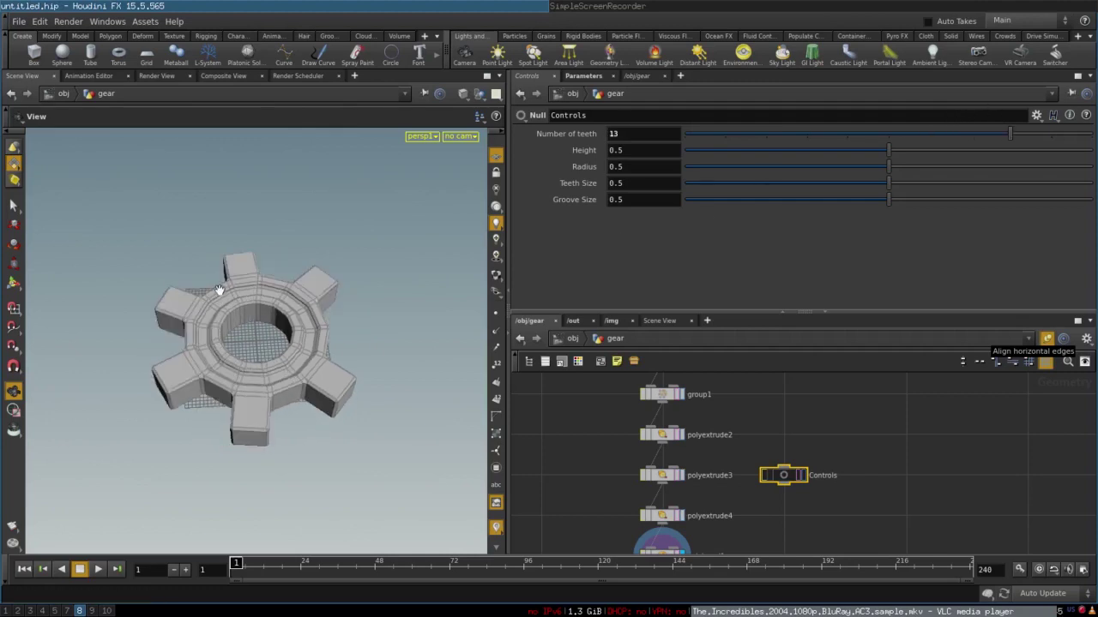
drag(295, 349, 246, 351)
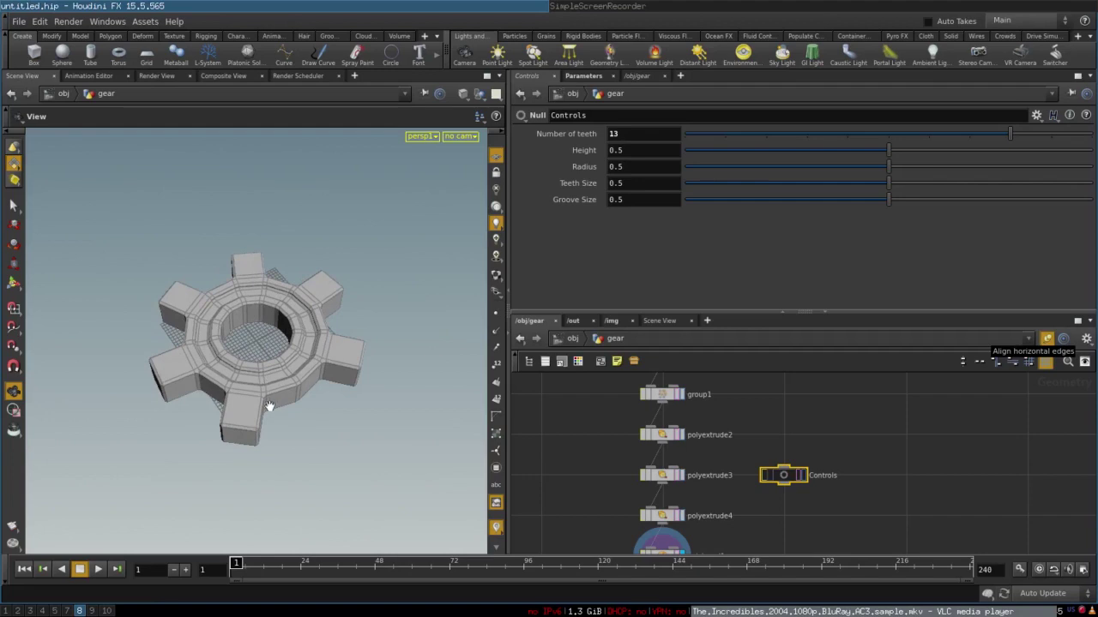
drag(289, 386, 416, 375)
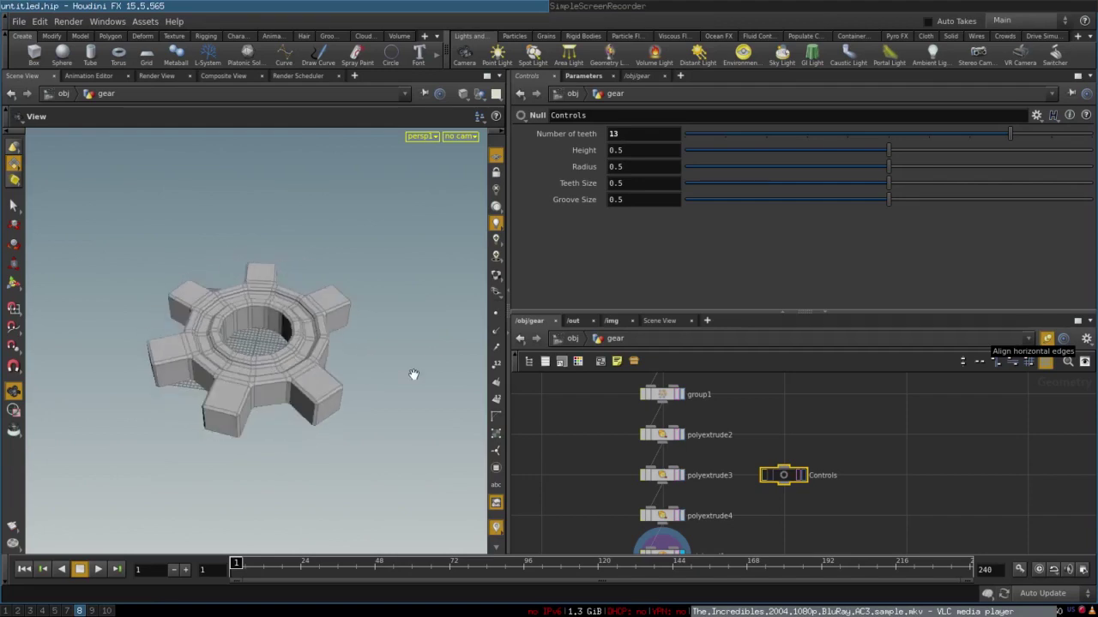
Multiply tube1's Columns expression by 2 so it reads ch("../Controls/number_of_teeth")*2.
middle_drag(730, 430, 735, 514)
click(667, 398)
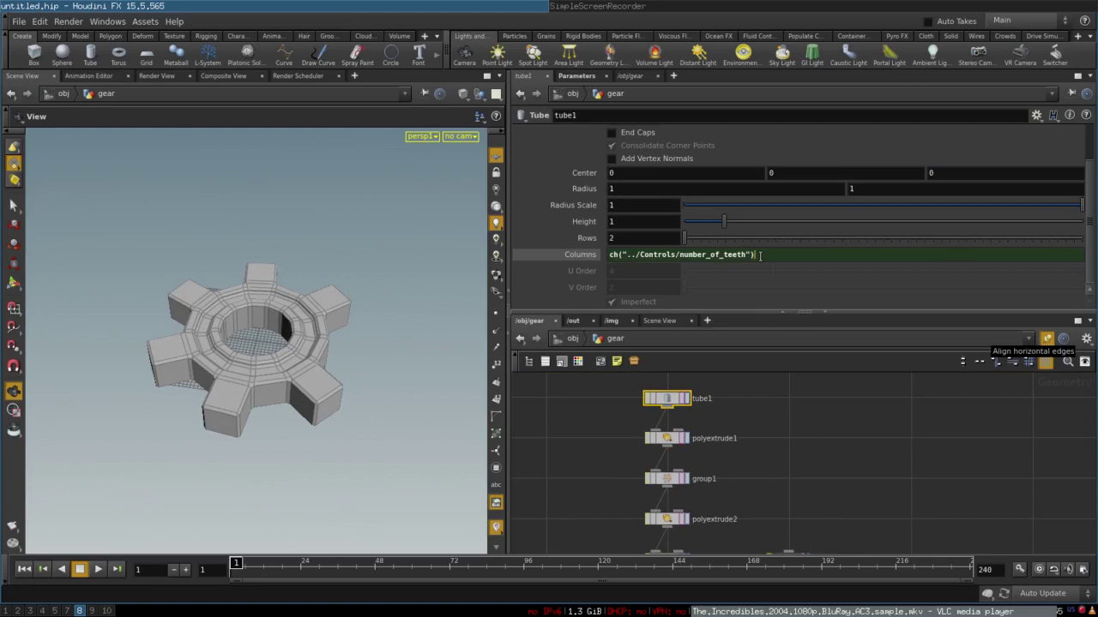
text(2)
key(Return)
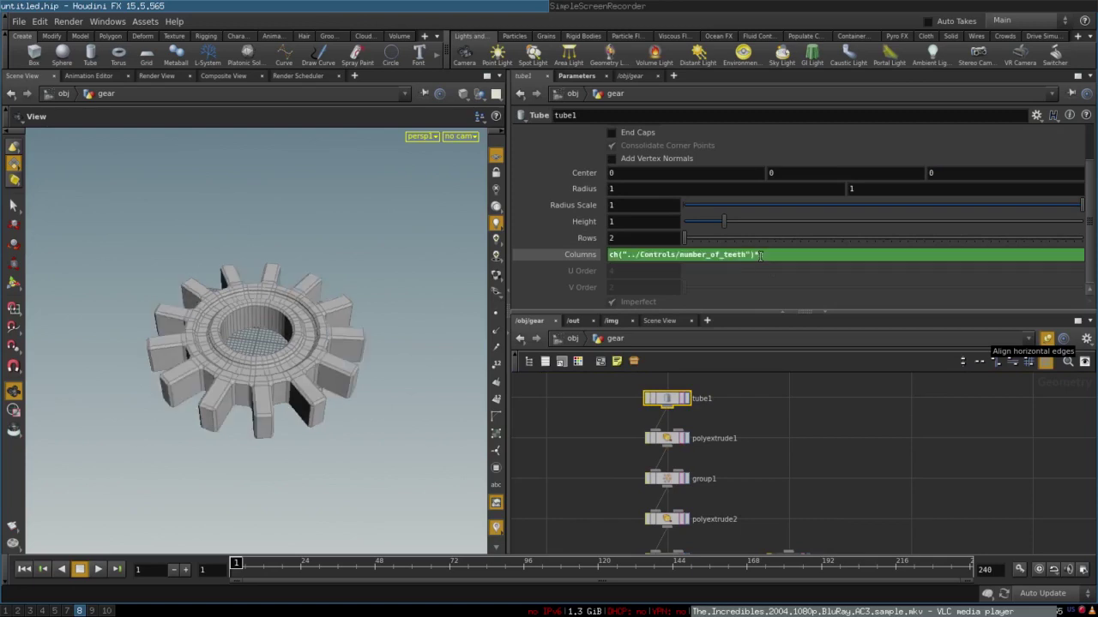
middle_drag(792, 526, 764, 455)
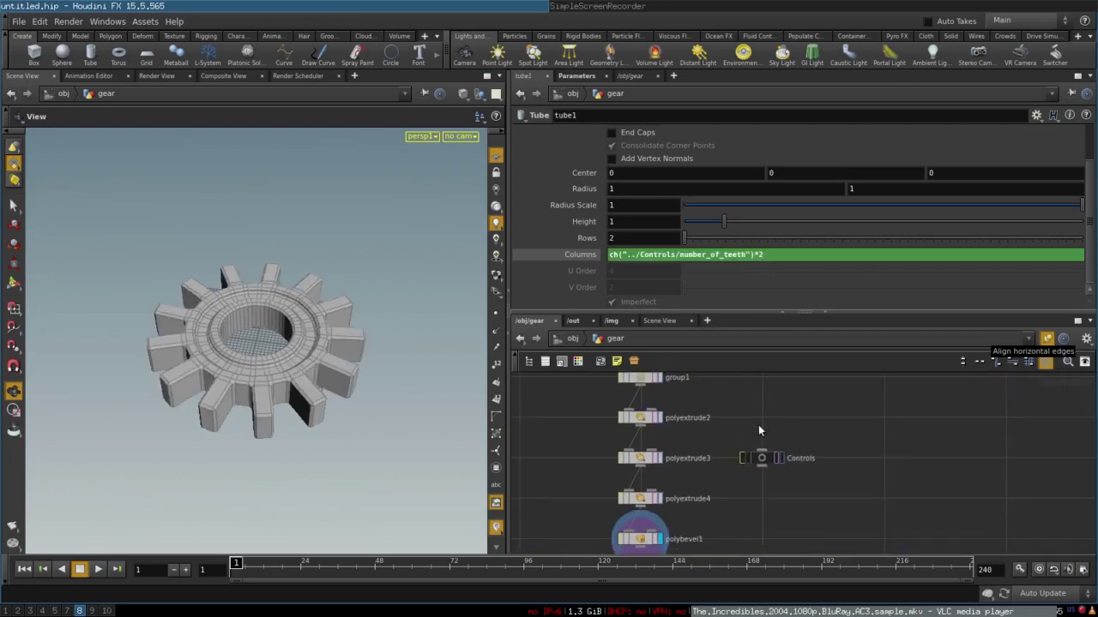
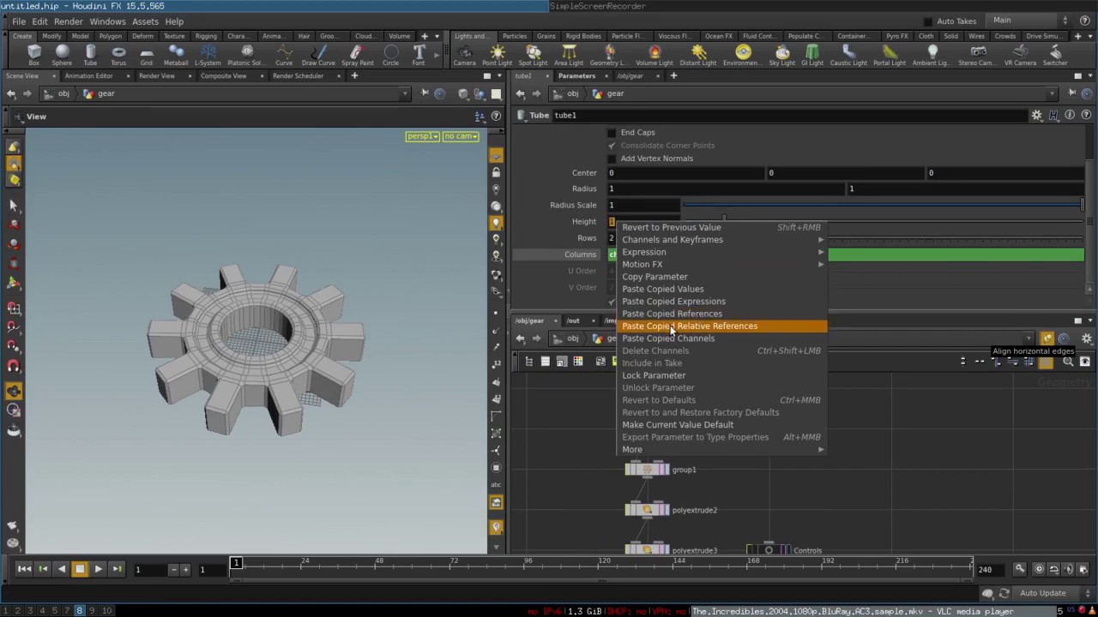
Link tube1's Height to the copied Height parameter with a relative reference and set Height to about 0.599 on the Controls null.
click(671, 330)
middle_drag(774, 544, 772, 413)
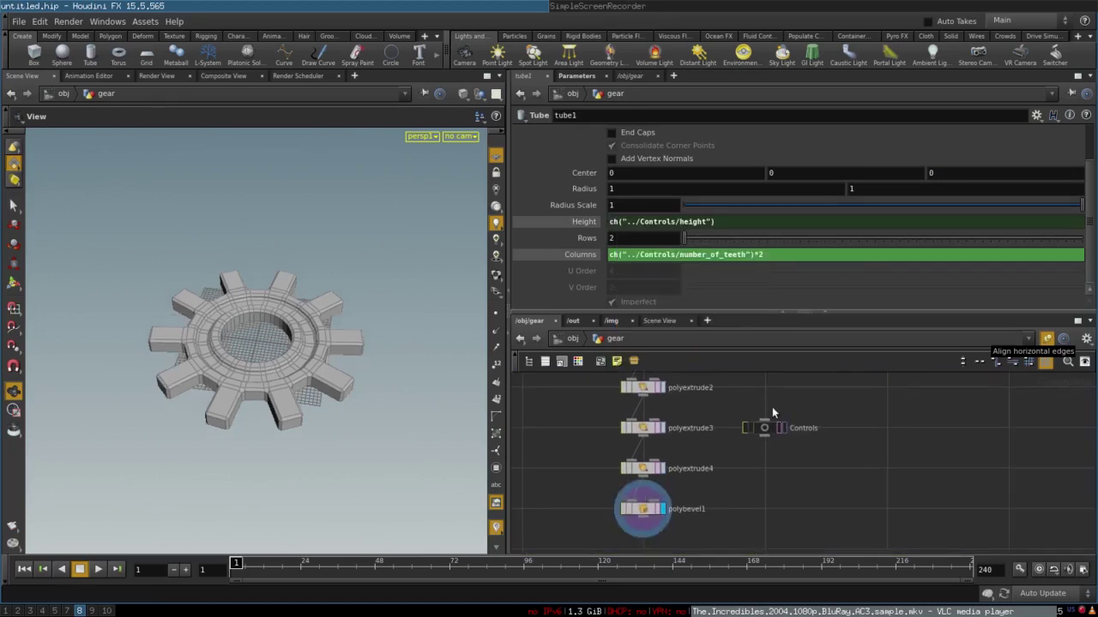
click(764, 427)
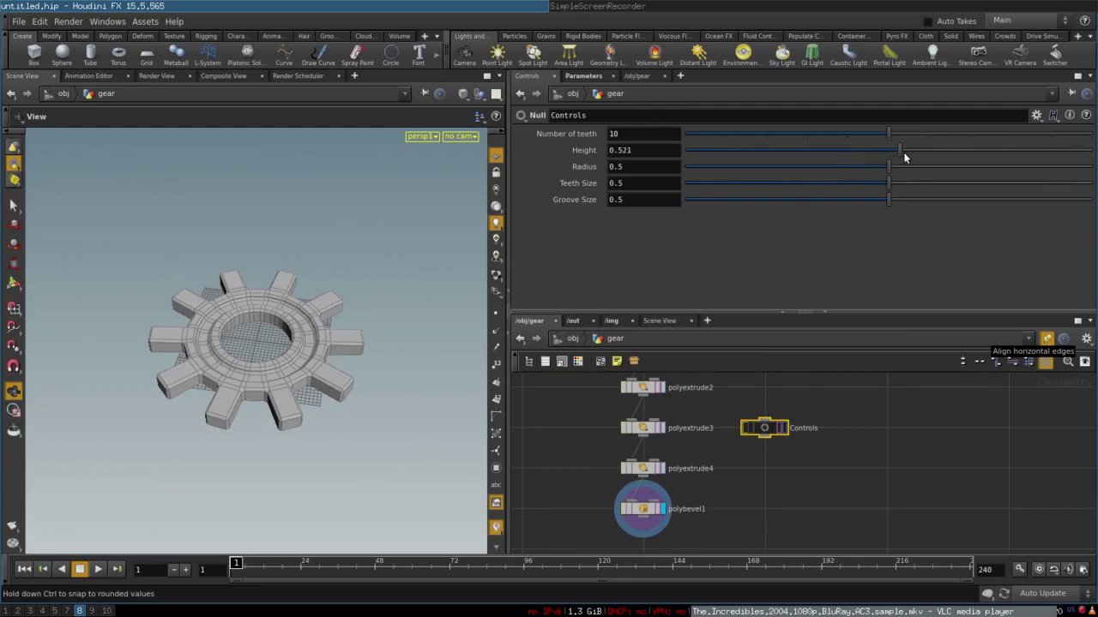
drag(903, 157, 929, 150)
Copy the Controls null's Radius parameter and link both of tube1's Radius values to it with relative references.
double_click(611, 167)
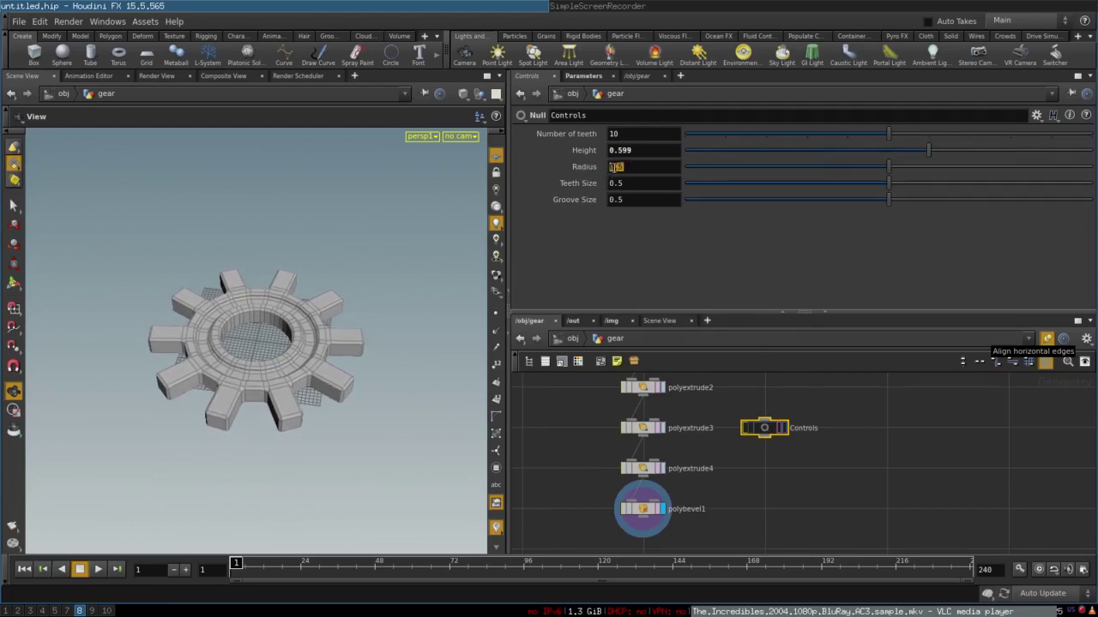
right_click(615, 166)
click(639, 222)
middle_drag(718, 392, 712, 516)
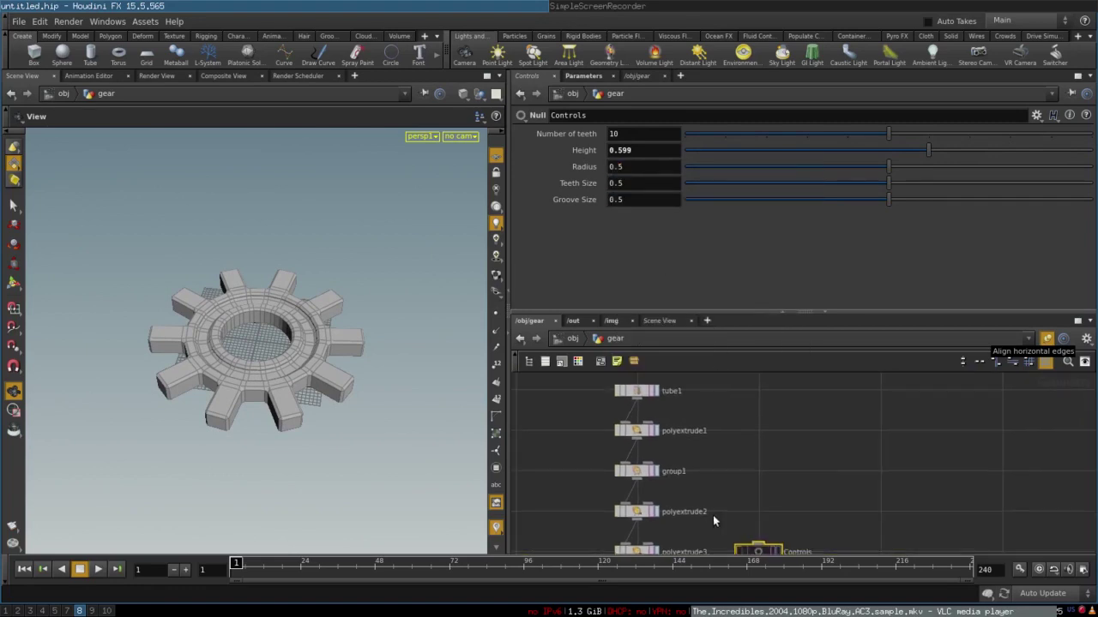
click(644, 394)
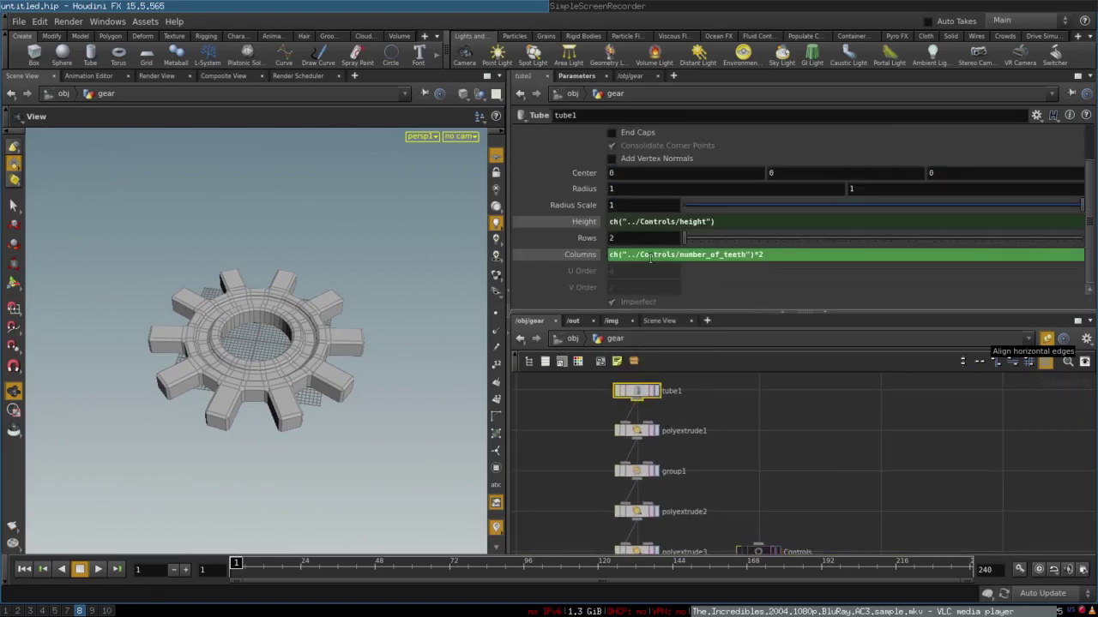
right_click(627, 188)
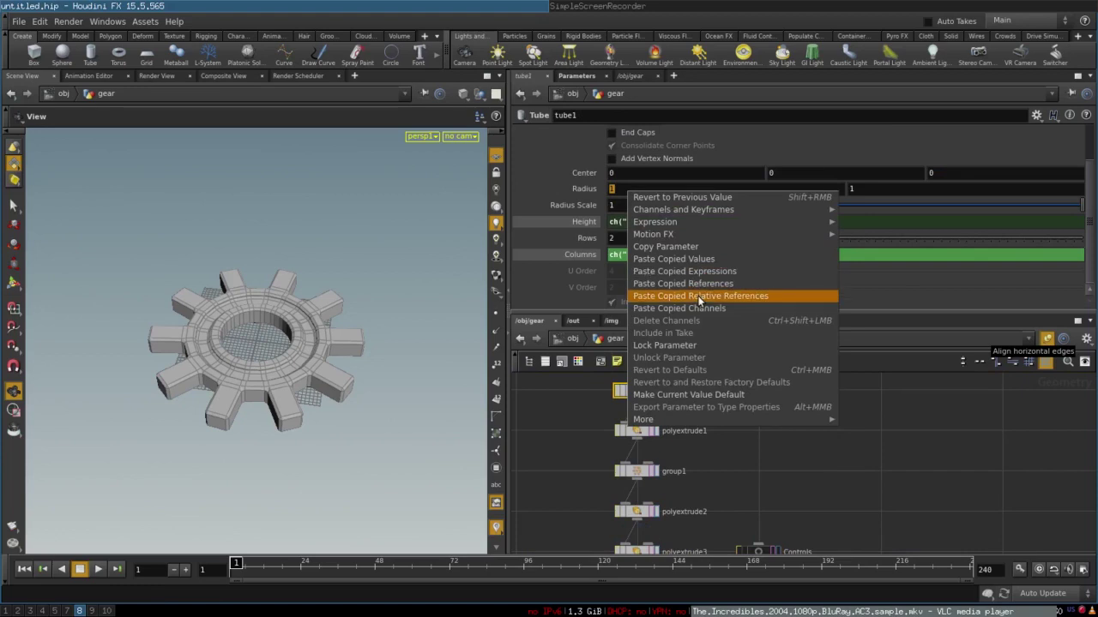
click(698, 297)
click(848, 189)
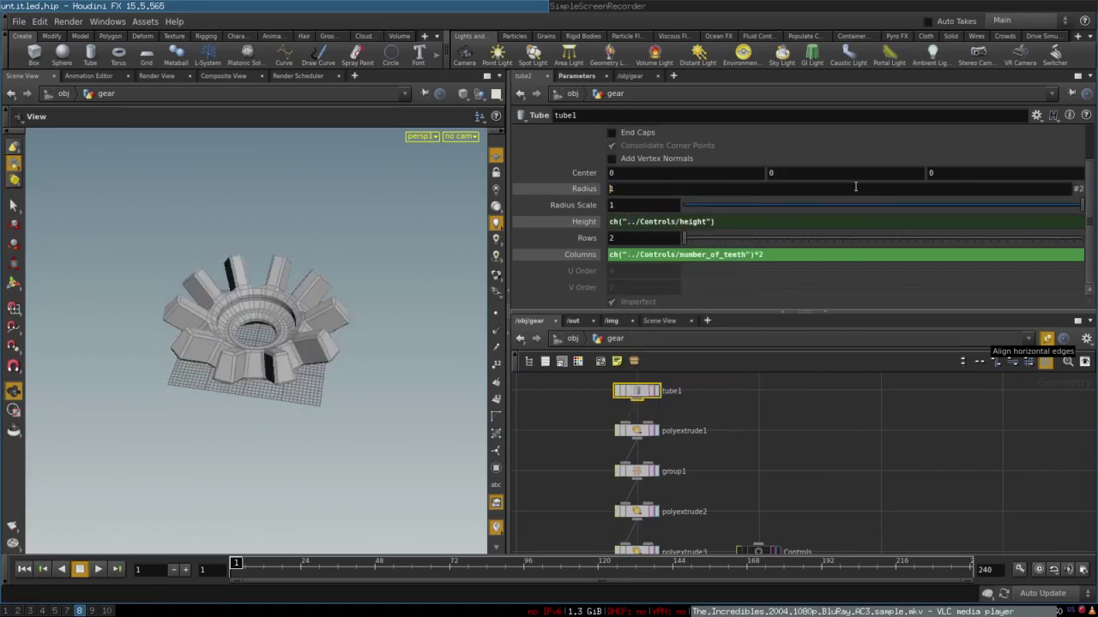
key(Return)
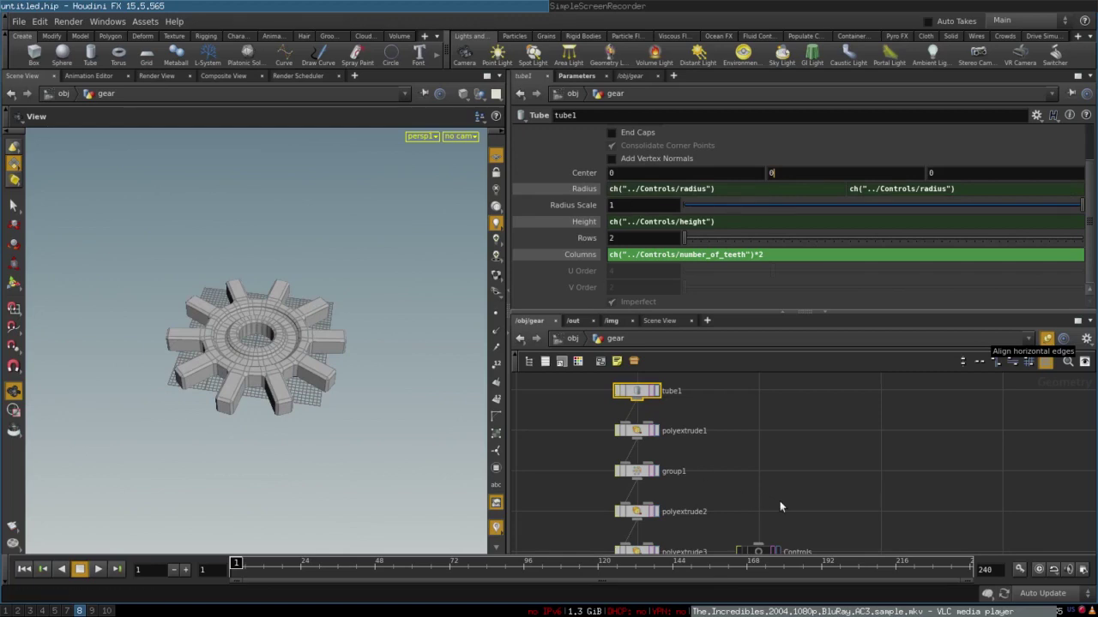
Set Radius to about 0.619 on the Controls null to test the gear's linked radius.
middle_drag(780, 502, 775, 448)
click(754, 497)
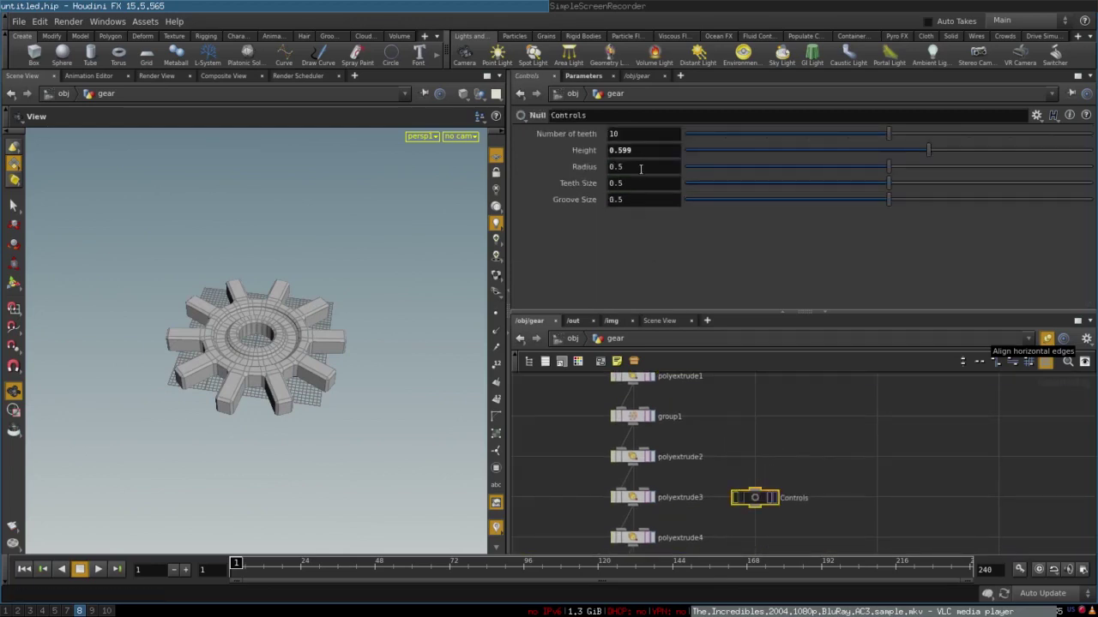
drag(887, 167, 935, 166)
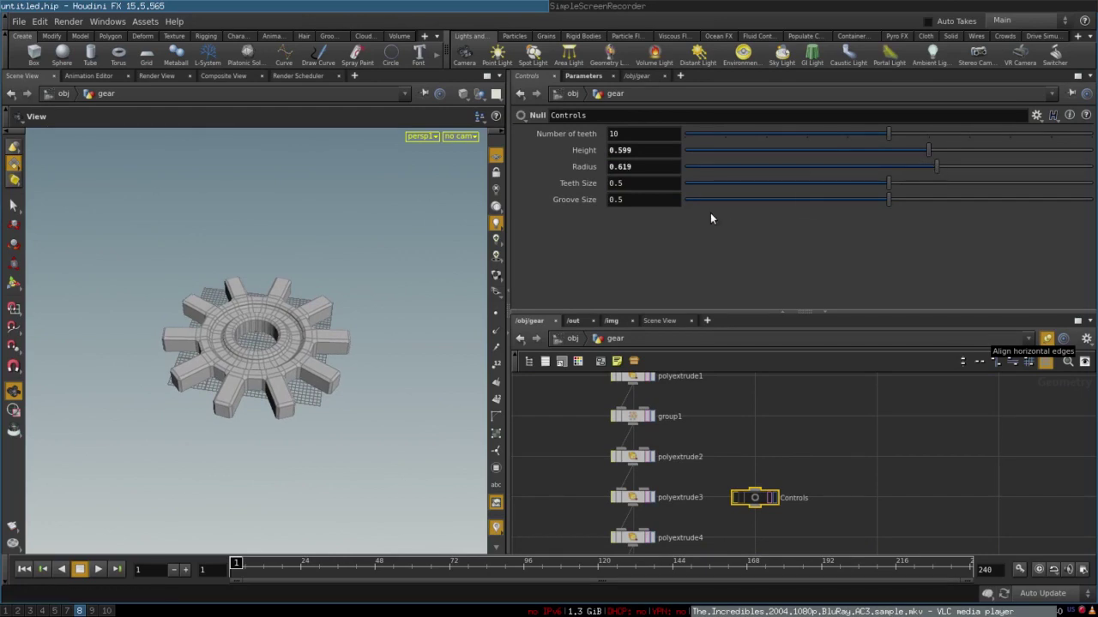
Copy the Controls null's Teeth Size parameter and link polyextrude2's Distance to it with a relative reference.
right_click(621, 183)
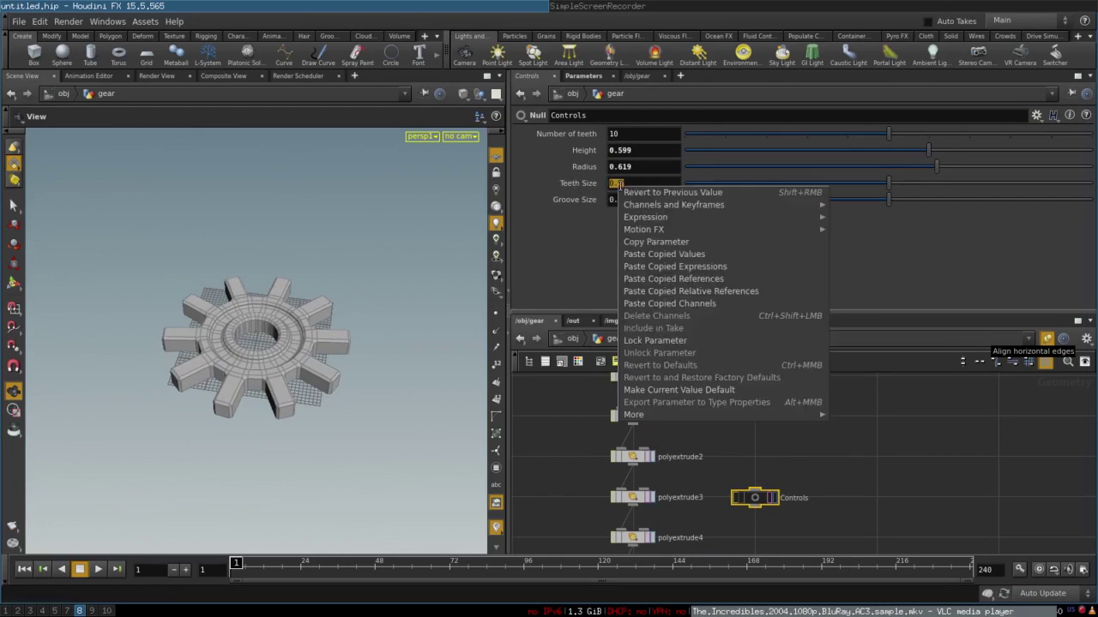
click(652, 242)
scroll(665, 433, up, 2)
click(622, 469)
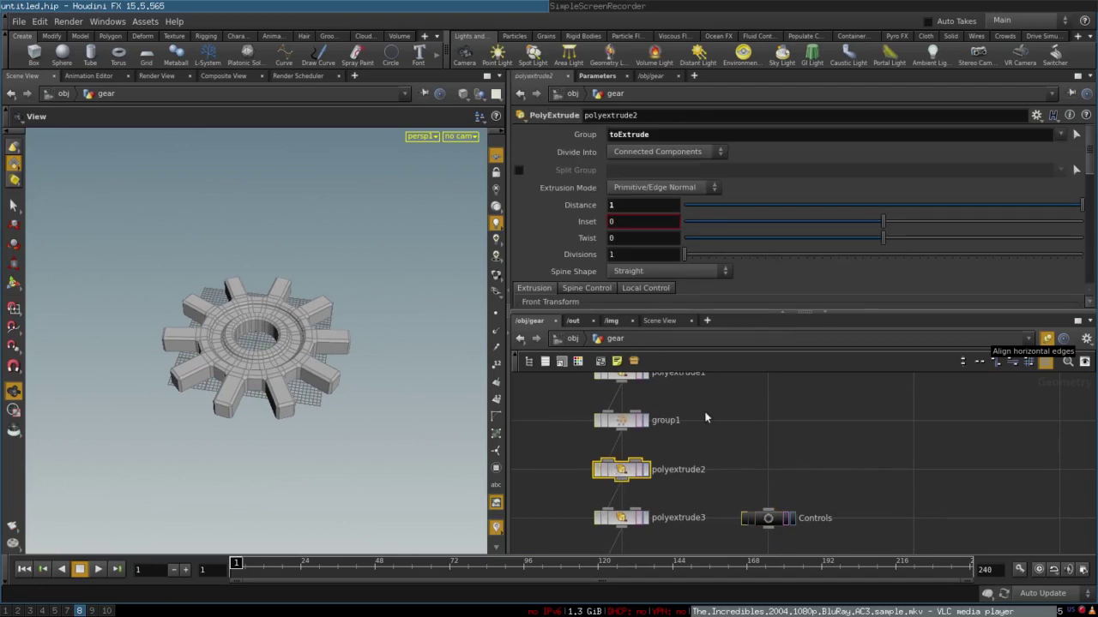
drag(943, 205, 1036, 207)
right_click(636, 205)
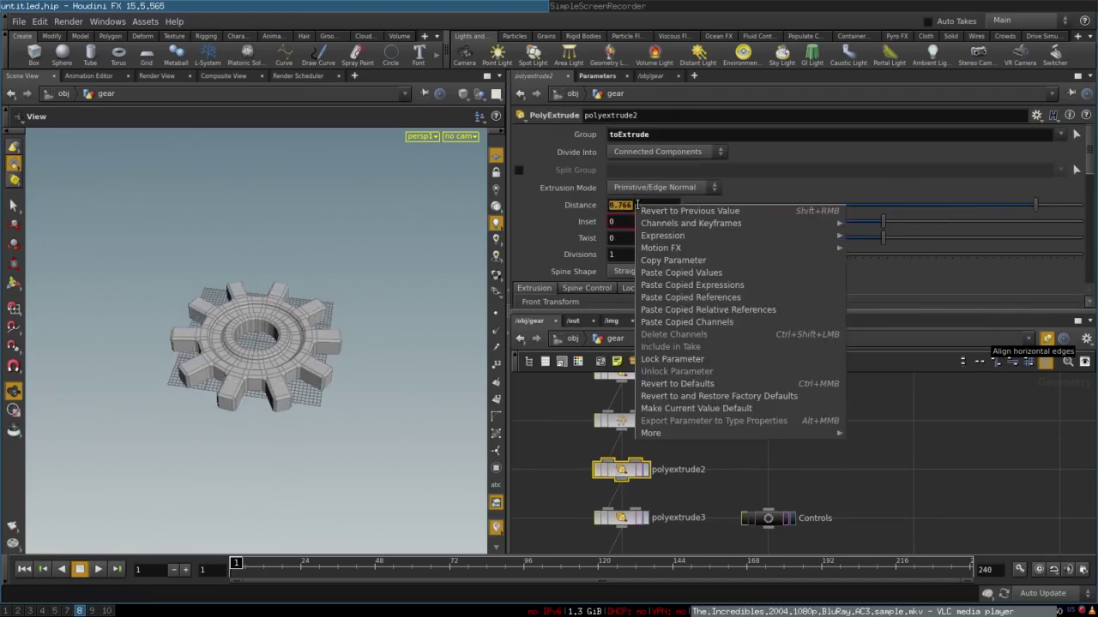
click(697, 309)
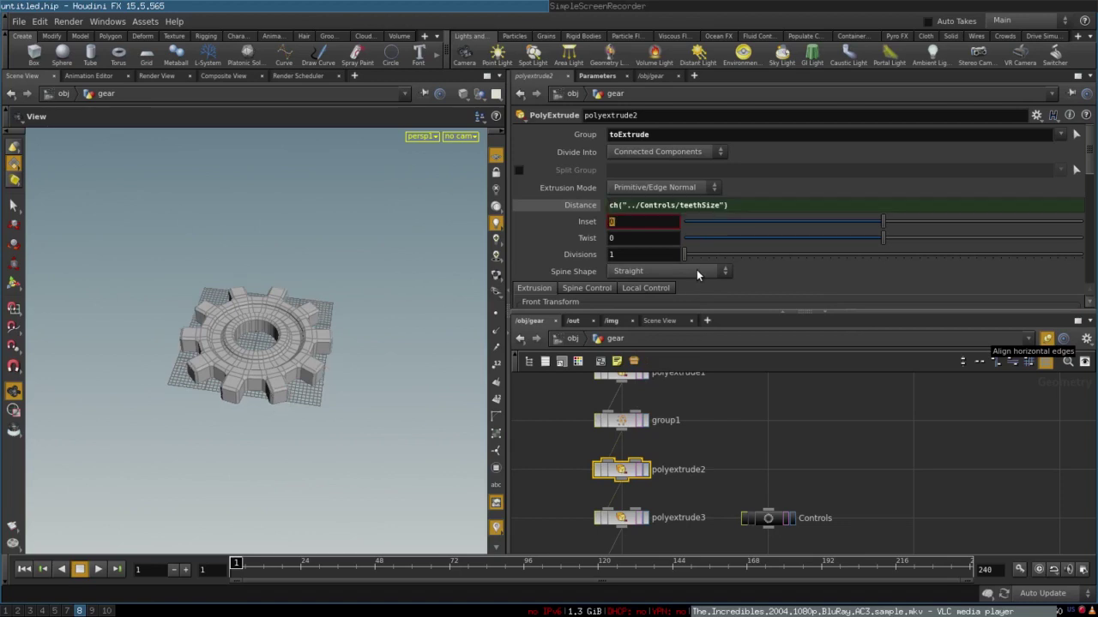
Copy the Controls null's Groove Size parameter and link polyextrude3's Inset to it with a relative reference.
middle_drag(736, 484, 737, 409)
click(764, 436)
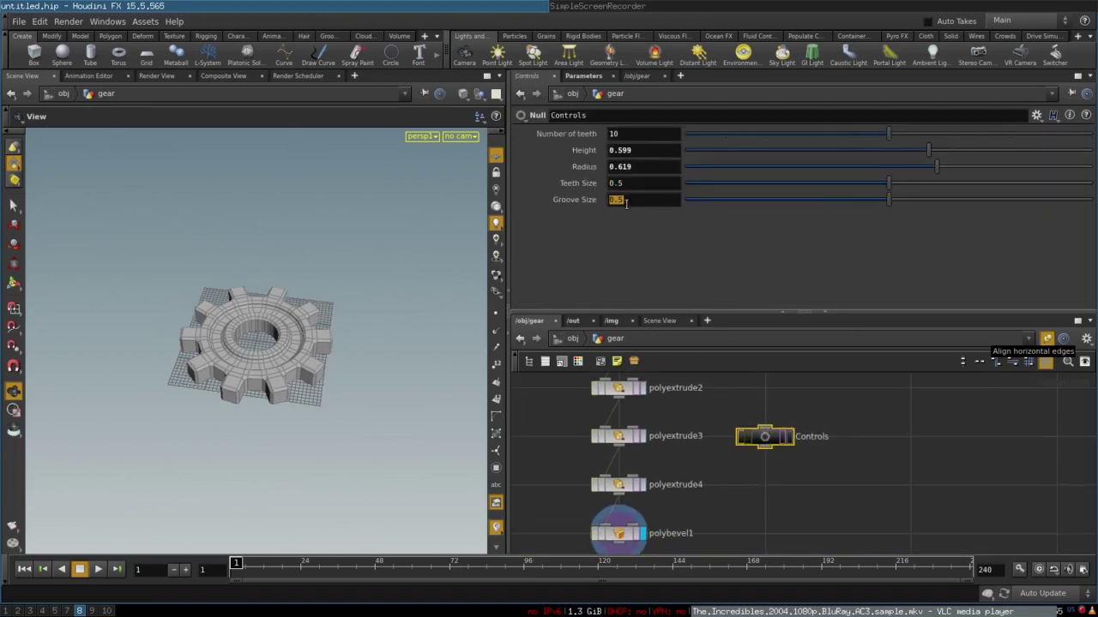
right_click(625, 203)
click(636, 254)
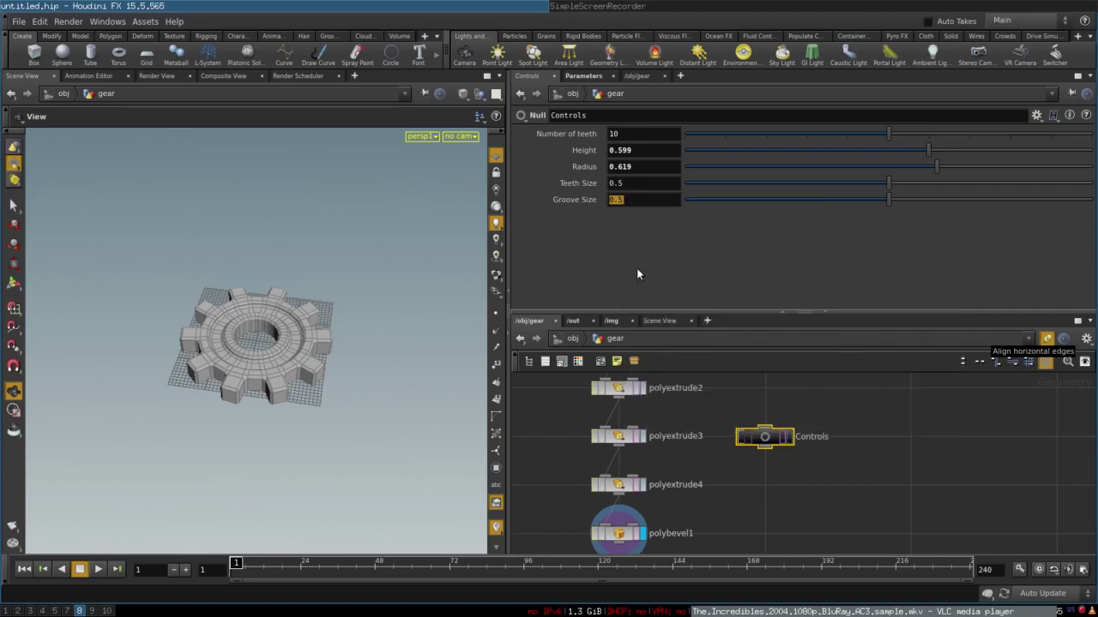
click(624, 443)
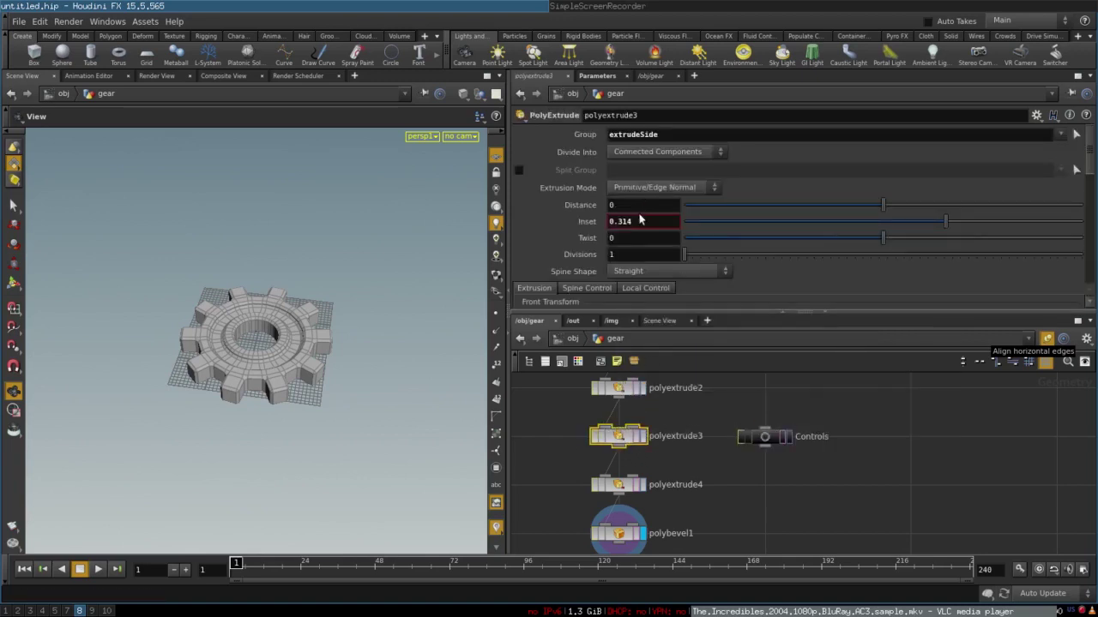
right_click(611, 221)
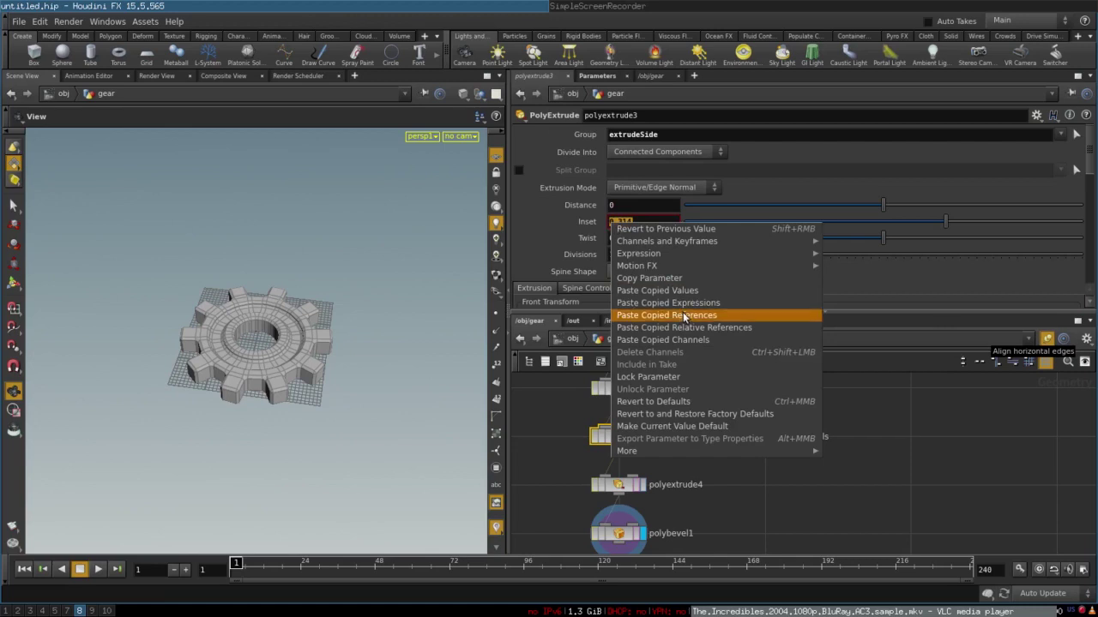
click(674, 328)
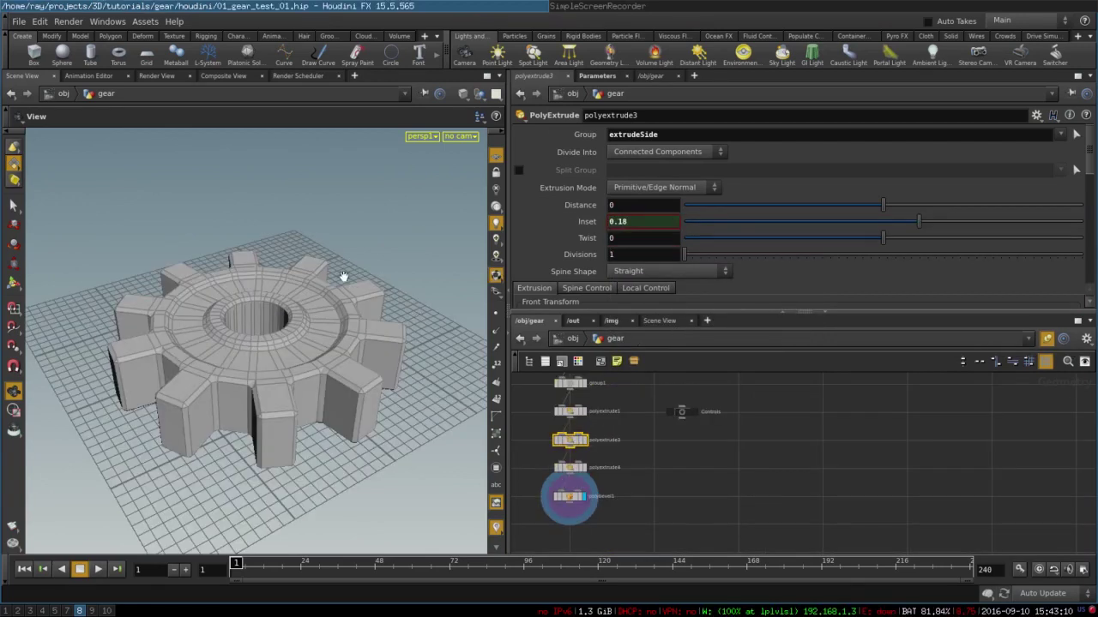
Set Number Of Teeth to 11 and Height to about 0.563 on the Controls null of the finished gear.
drag(243, 283, 258, 305)
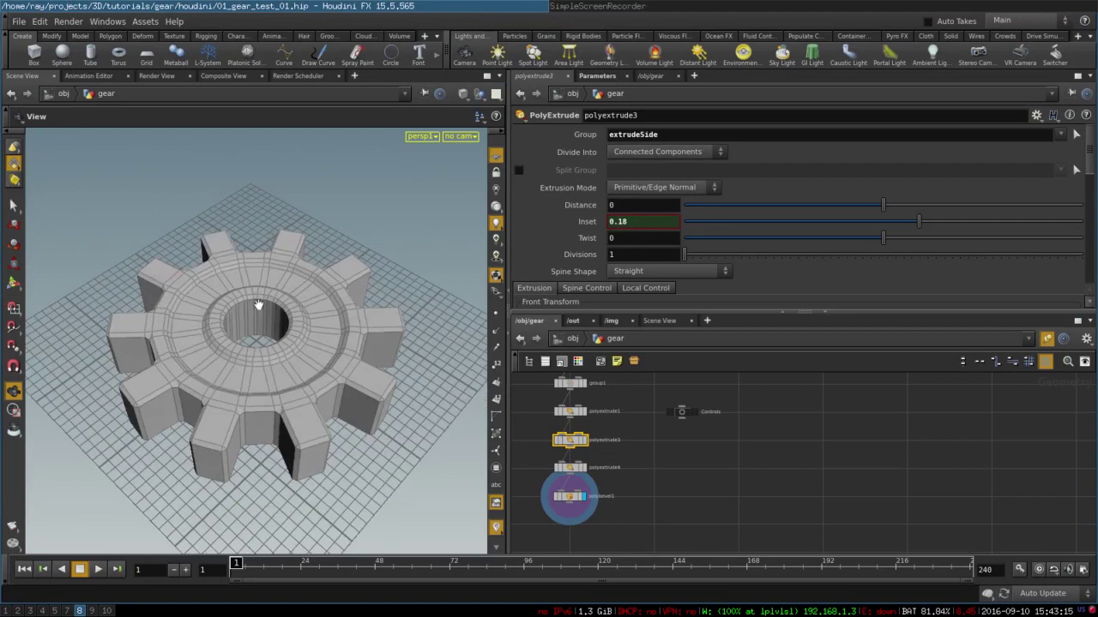
drag(281, 336, 258, 307)
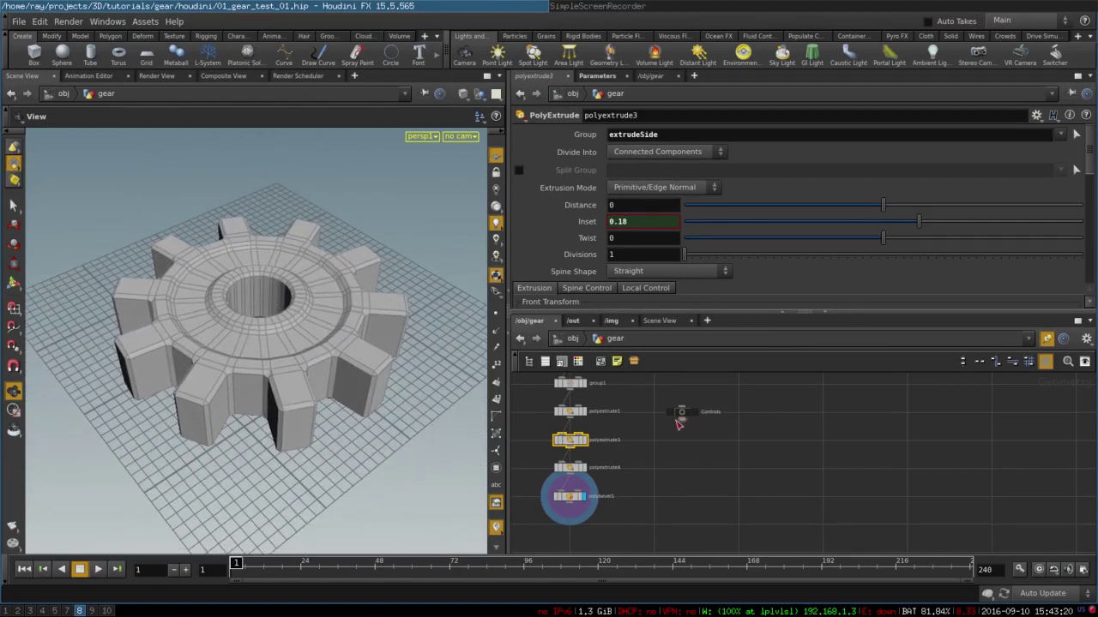
click(681, 412)
drag(828, 130, 929, 134)
mouse_move(815, 183)
mouse_down()
mouse_move(839, 182)
mouse_move(798, 182)
mouse_up()
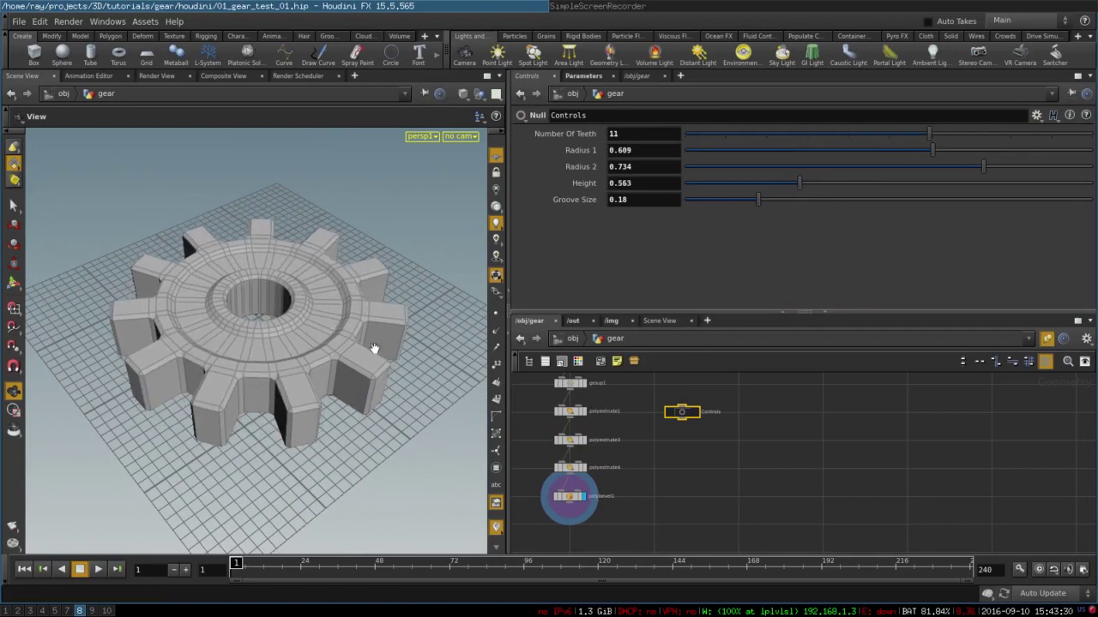
mouse_move(249, 310)
mouse_down()
mouse_move(273, 308)
mouse_move(247, 326)
mouse_up()
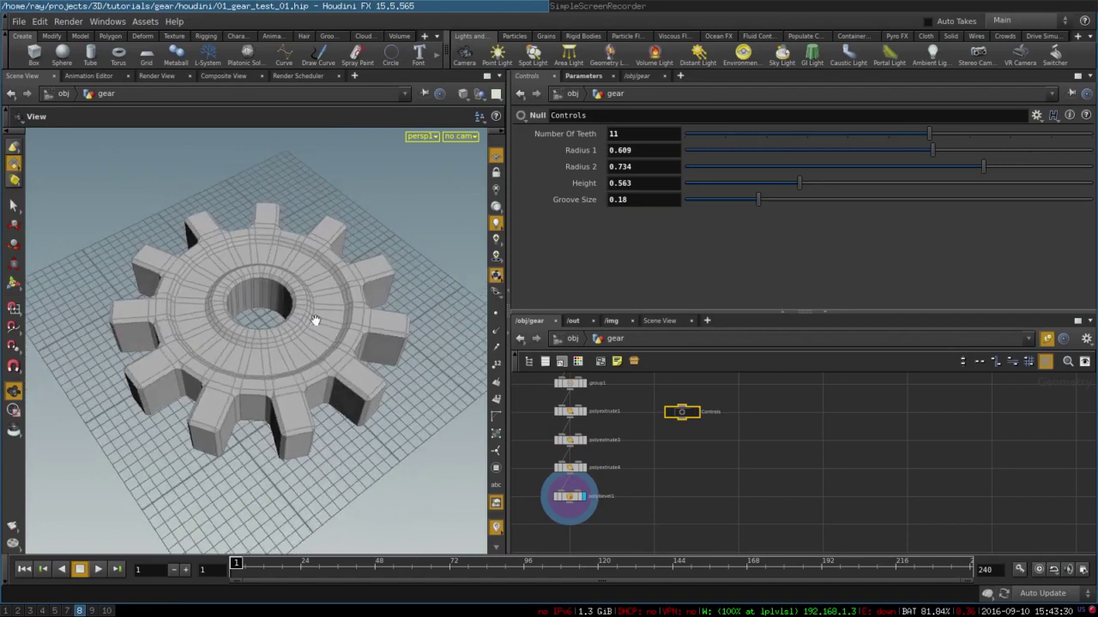
drag(255, 293, 262, 280)
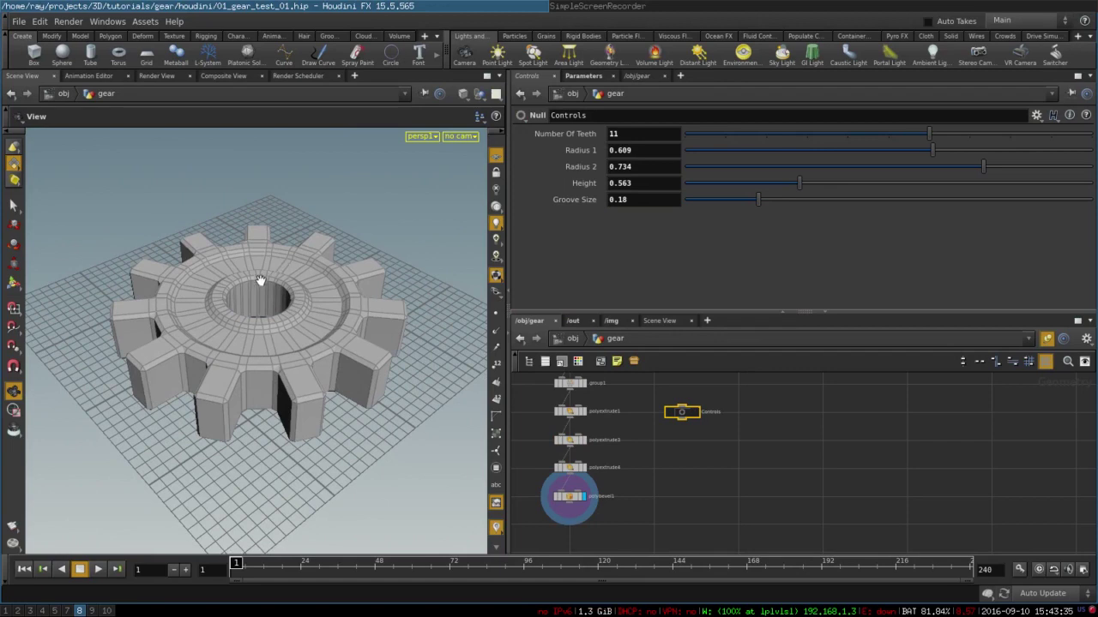
mouse_move(300, 333)
mouse_down()
mouse_move(257, 313)
mouse_move(248, 343)
mouse_move(280, 329)
mouse_up()
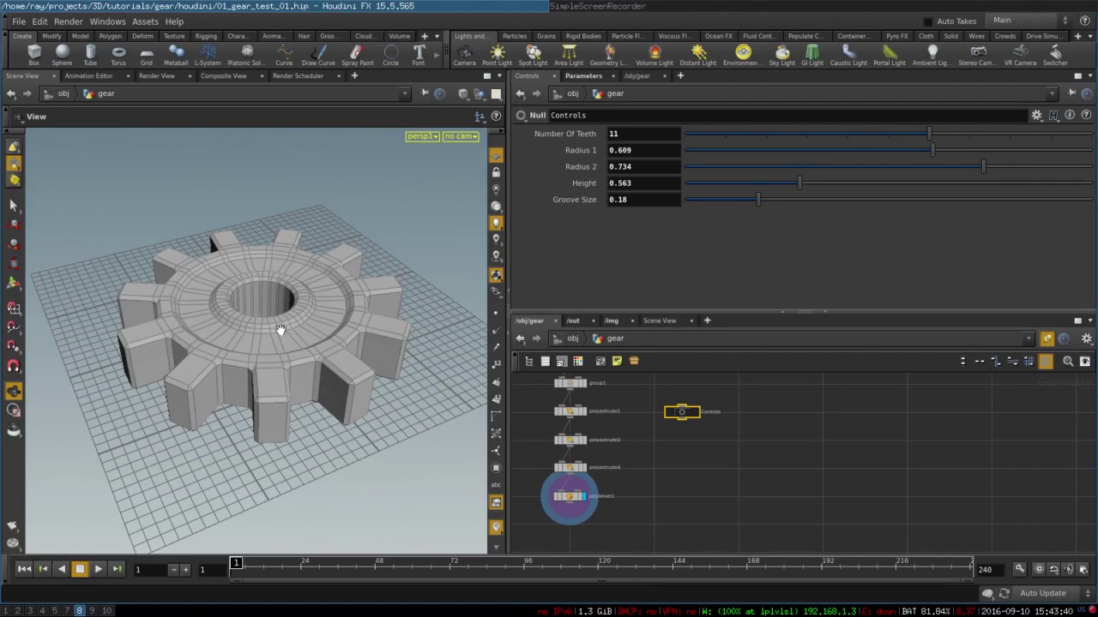
click(755, 6)
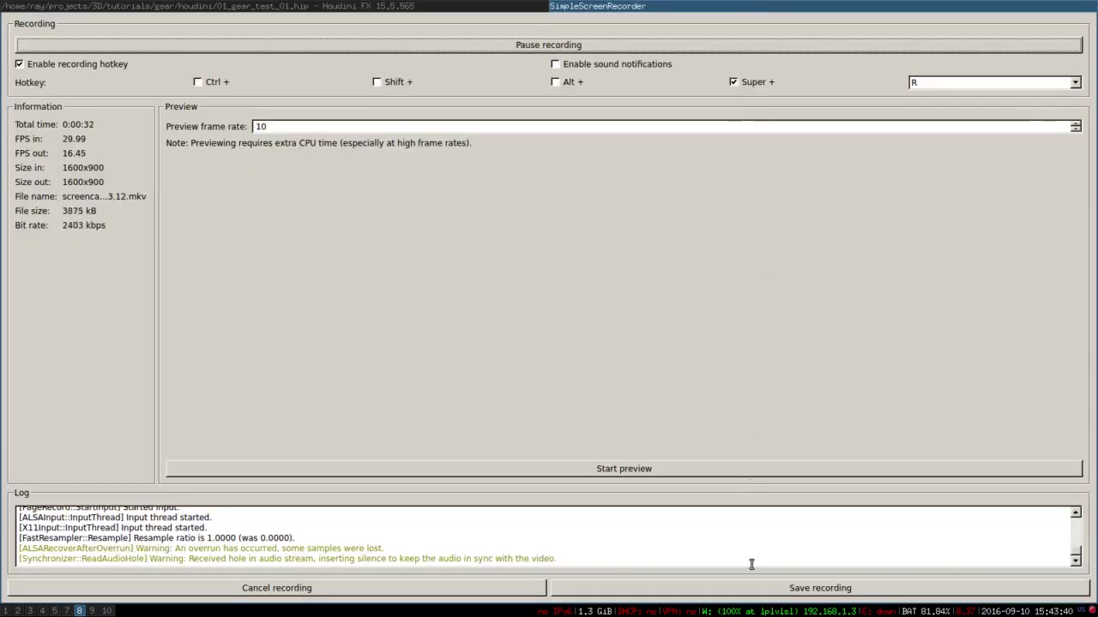